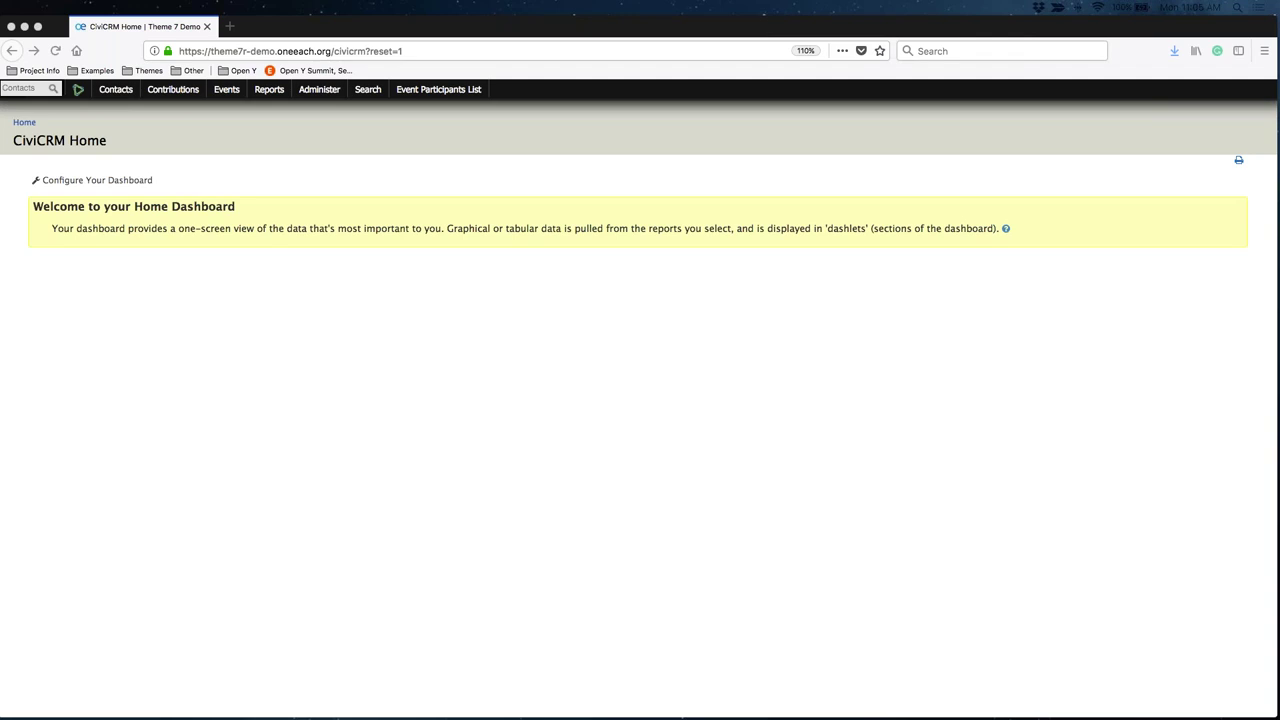
Step: Start a new price set from the events section and name it Concert Series
{"action": "left_click", "coordinate": [338, 495]}
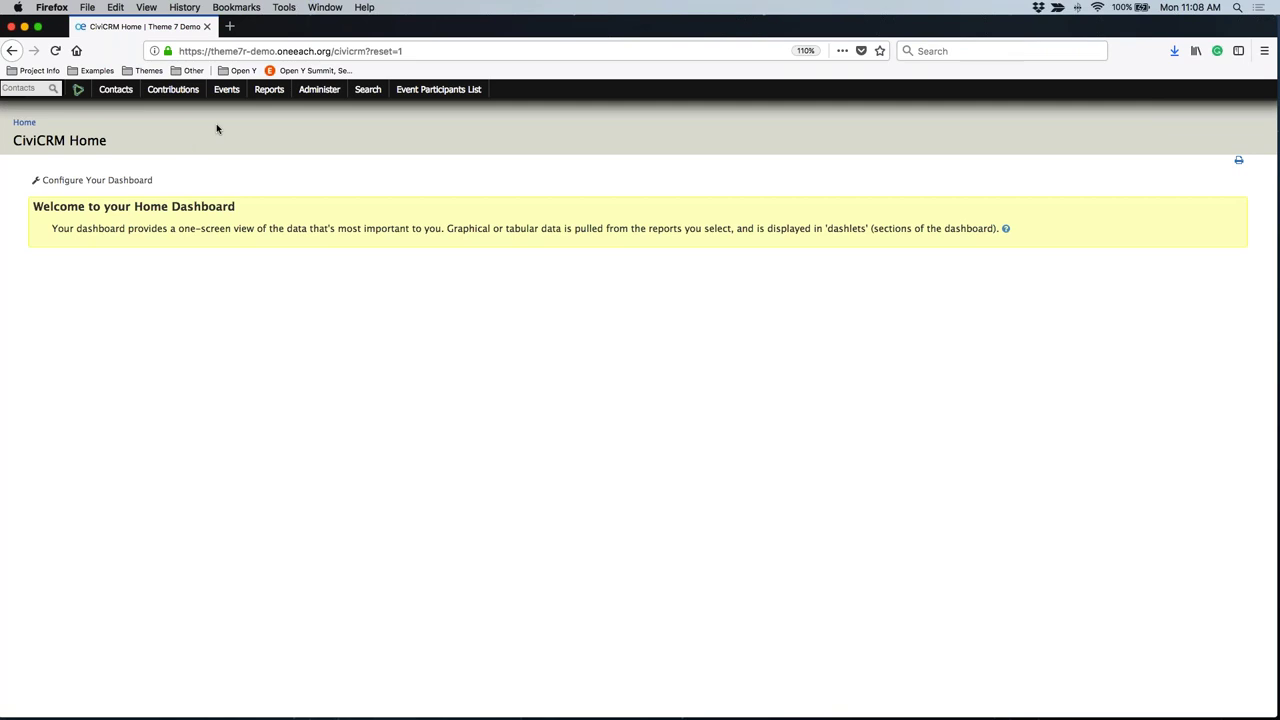
{"action": "left_click", "coordinate": [232, 92]}
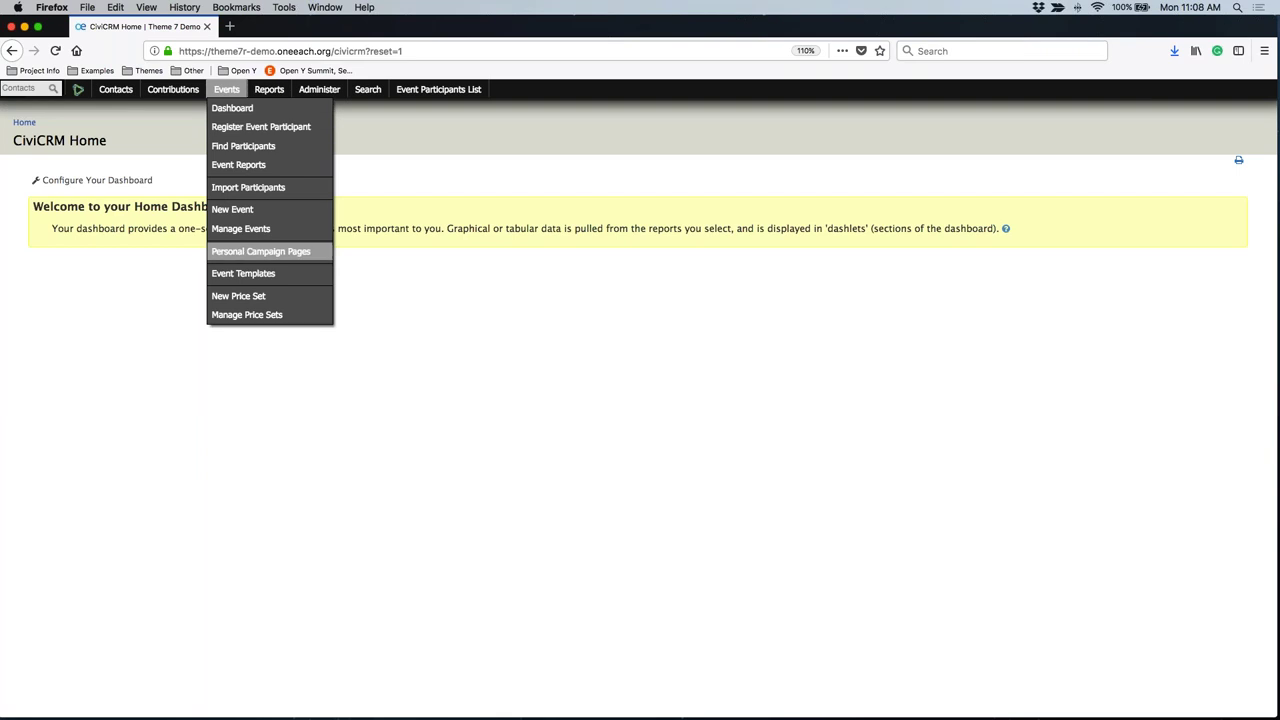
{"action": "left_click", "coordinate": [250, 299]}
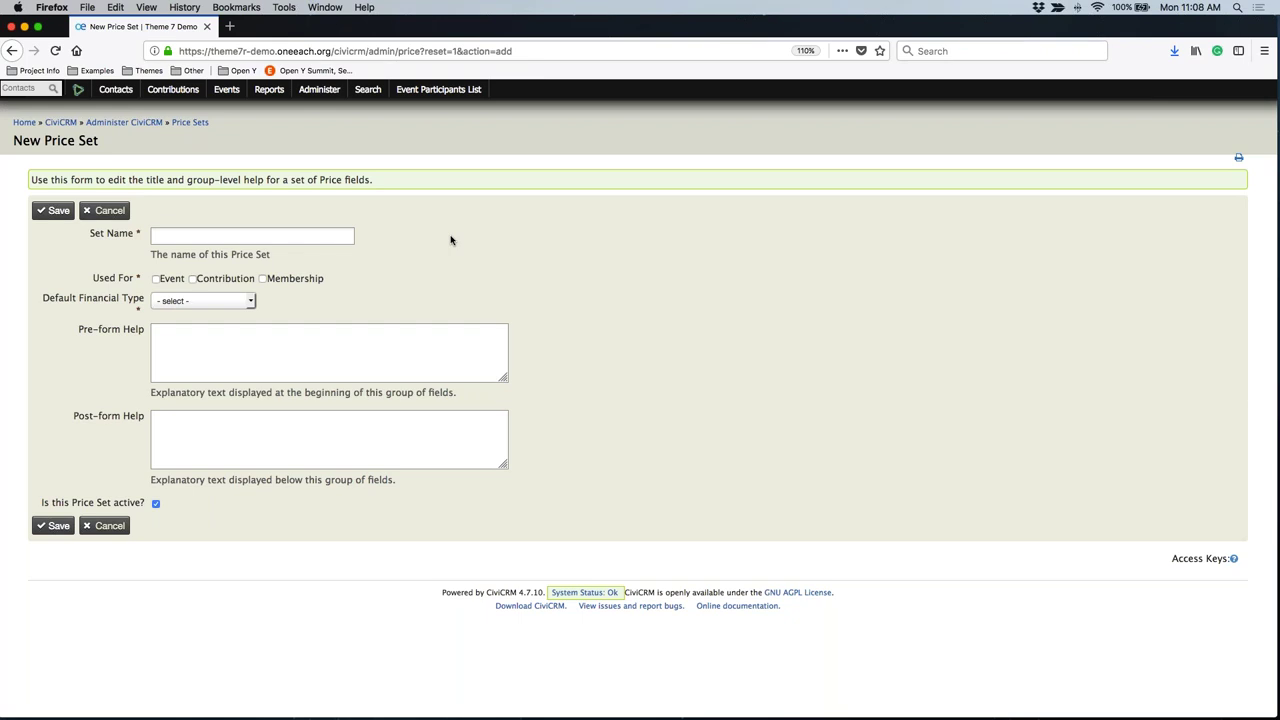
{"action": "left_click", "coordinate": [290, 237]}
{"action": "type", "text": "C"}
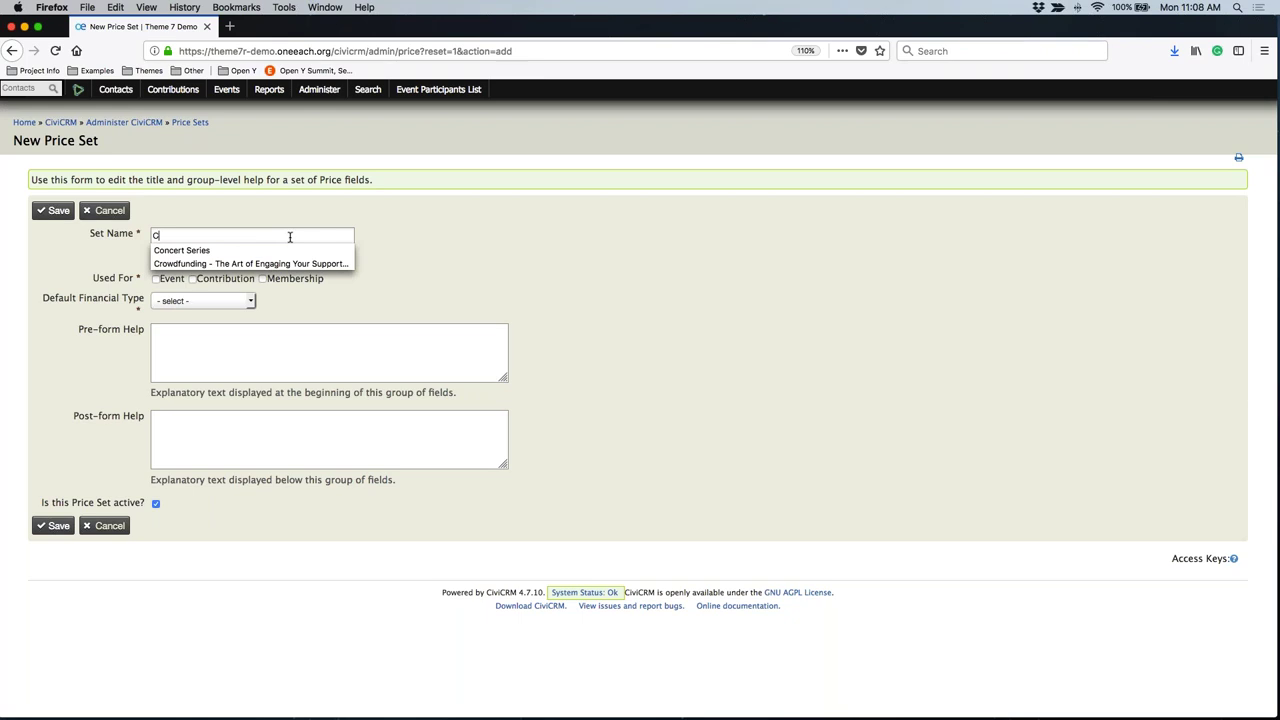
{"action": "type", "text": "oncert Series"}
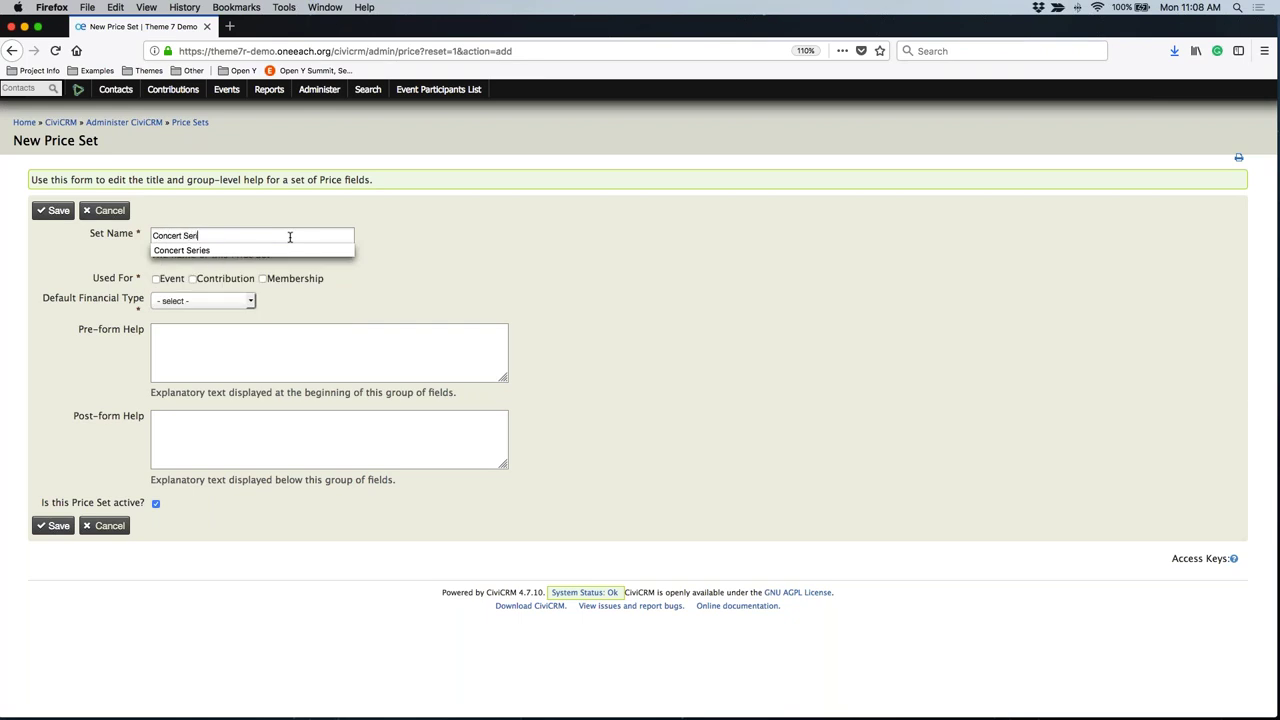
{"action": "left_click", "coordinate": [493, 258]}
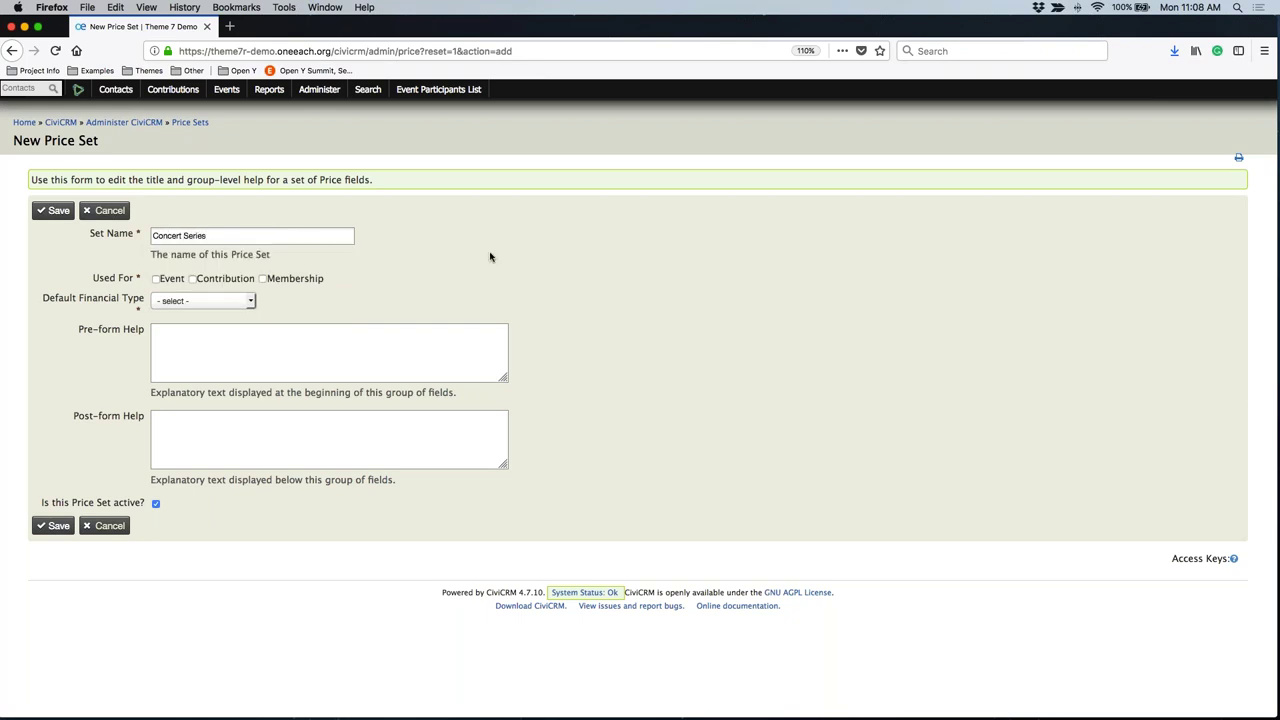
Step: Set the price set to be used for events with Event Fee as default financial type, and save it
{"action": "left_click", "coordinate": [156, 279]}
{"action": "left_click", "coordinate": [165, 302]}
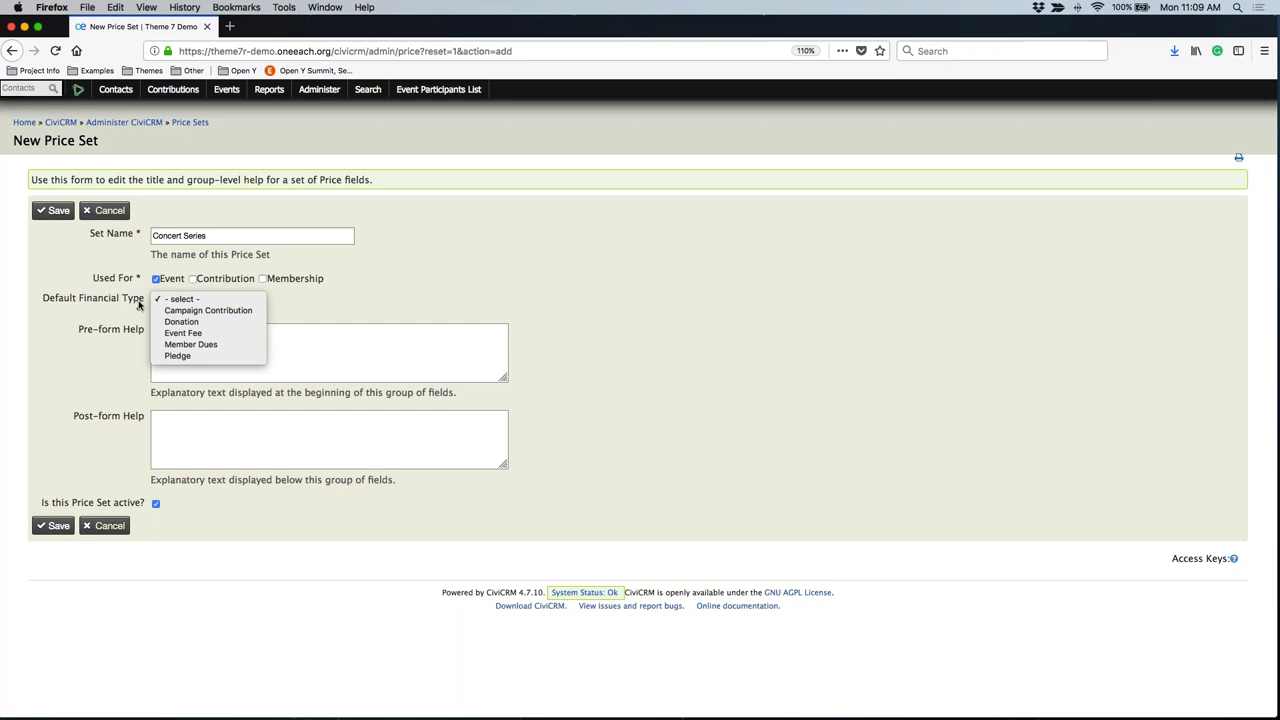
{"action": "left_click", "coordinate": [215, 334]}
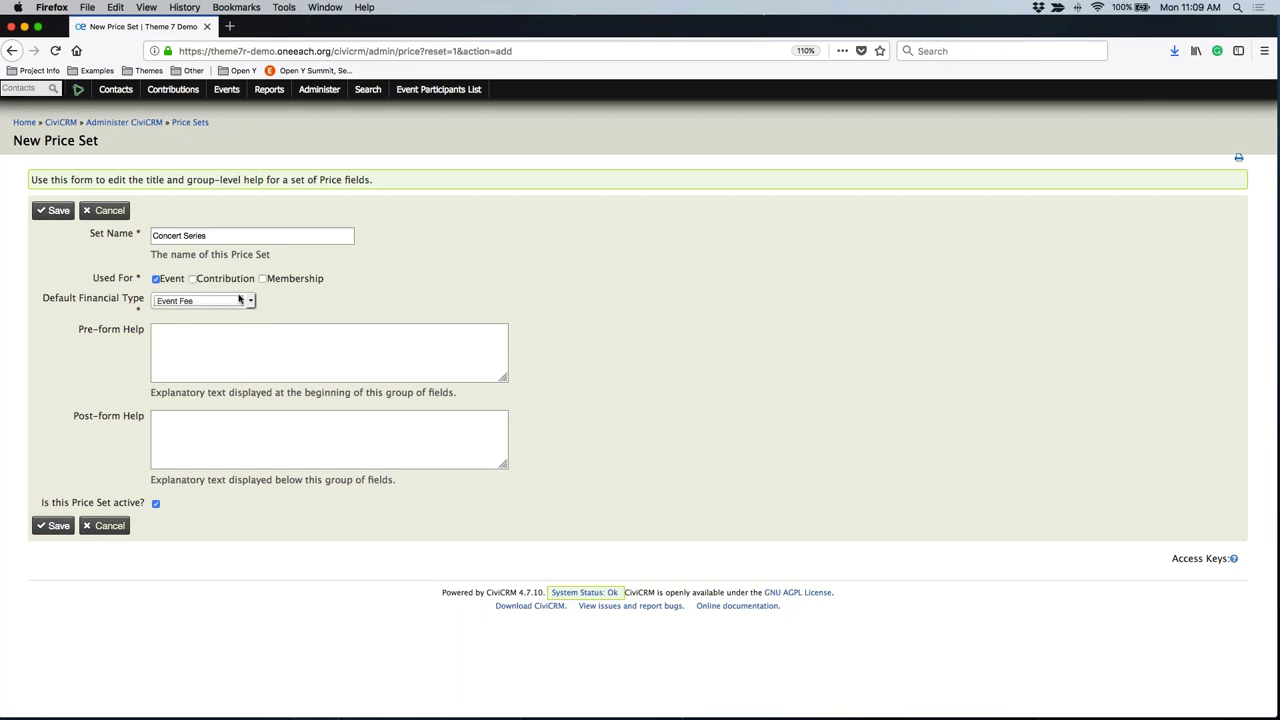
{"action": "left_click", "coordinate": [206, 301]}
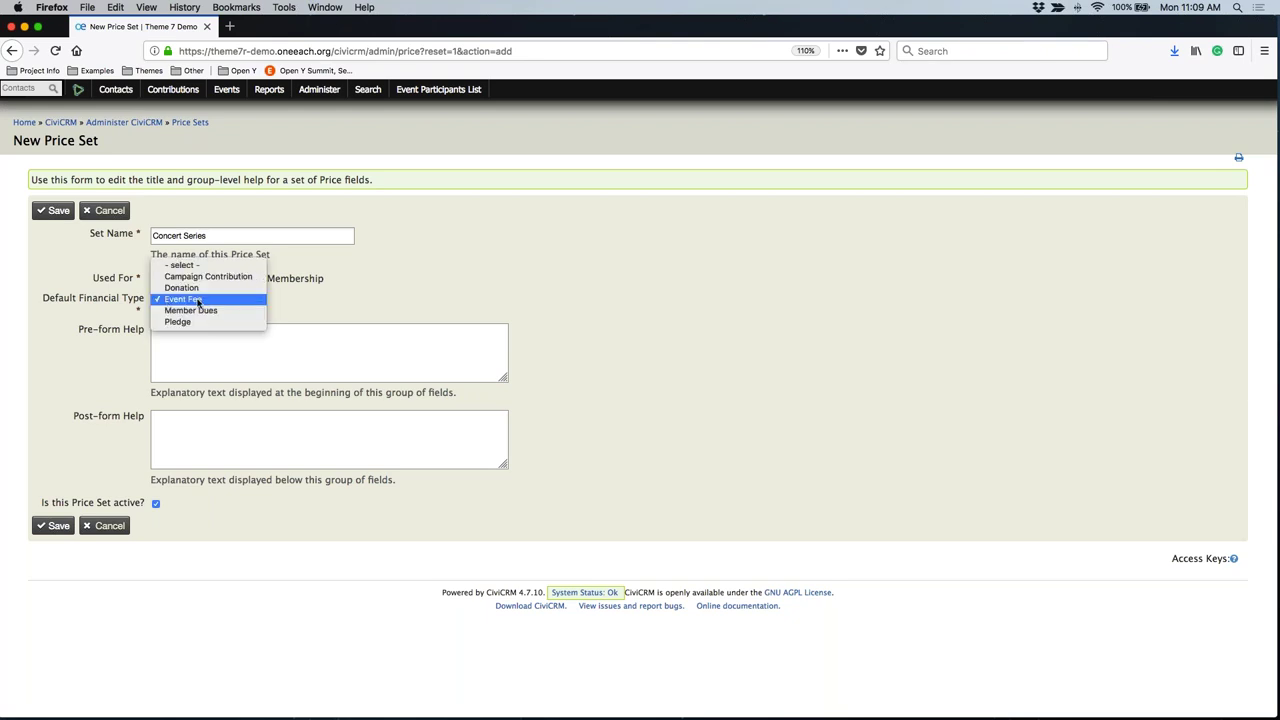
{"action": "left_click", "coordinate": [202, 303]}
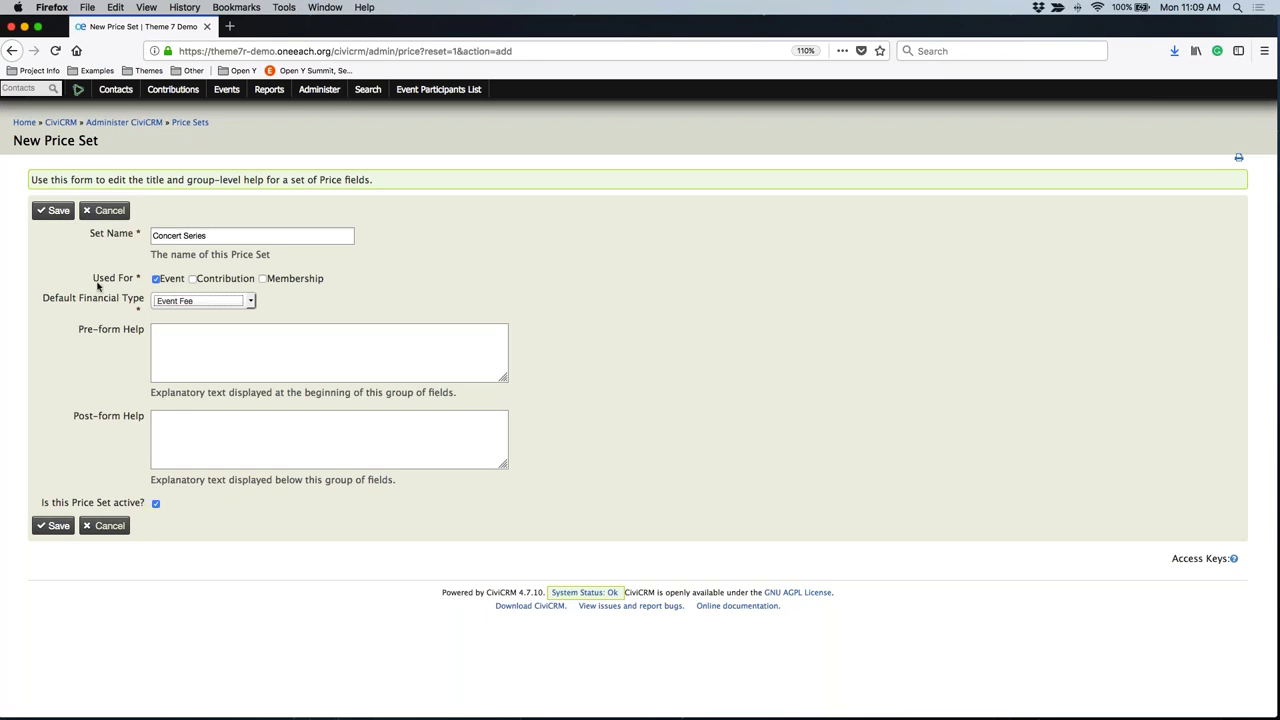
{"action": "left_click", "coordinate": [183, 434]}
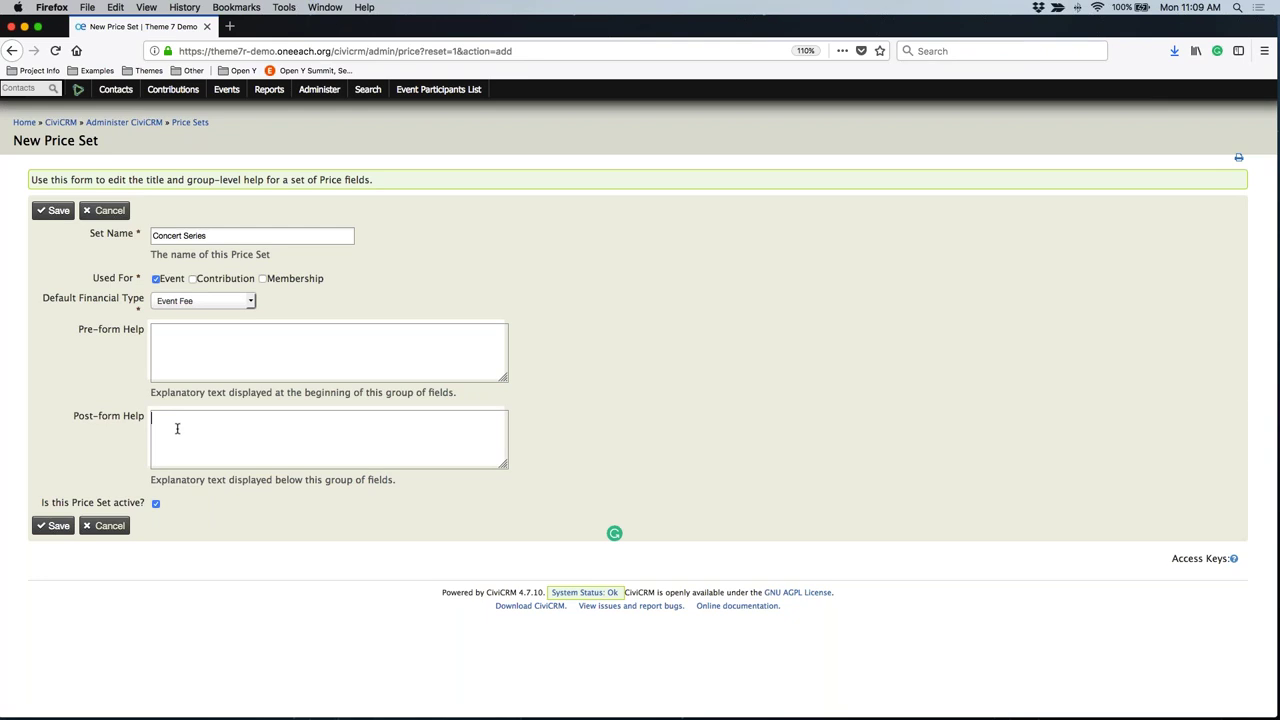
{"action": "left_click", "coordinate": [53, 211]}
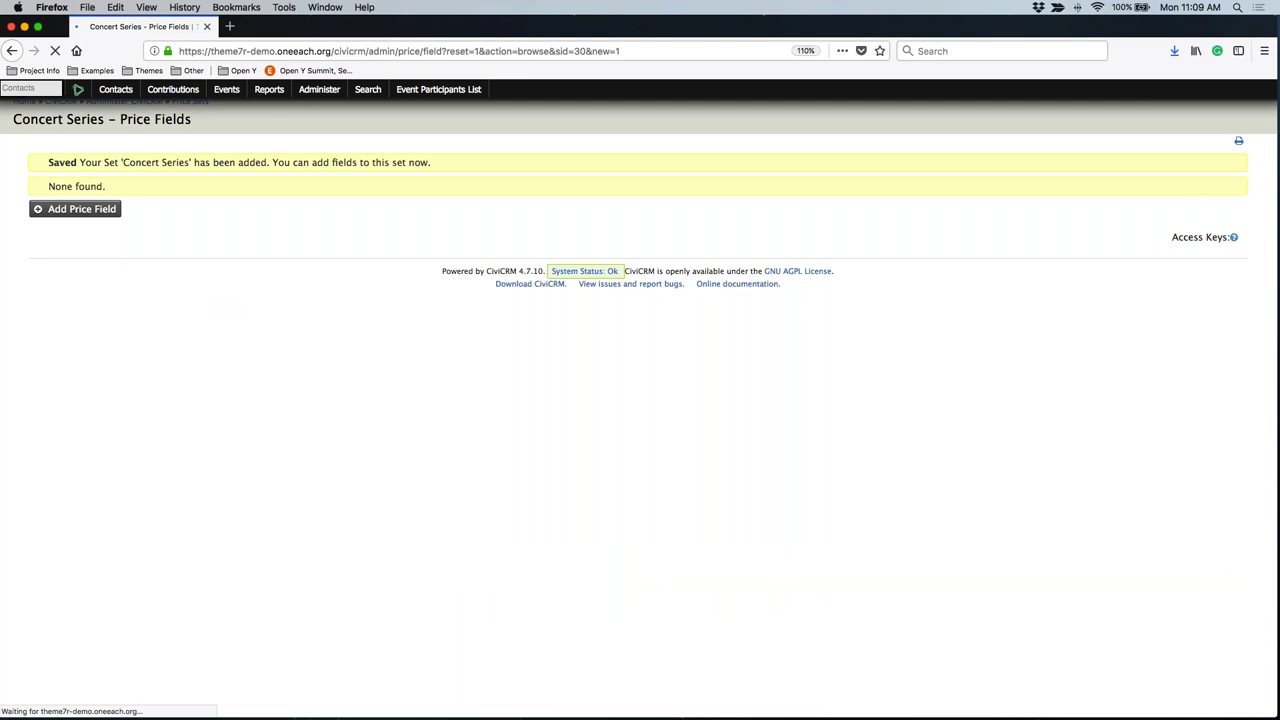
Step: Add a price field labelled Single Admission, keeping Text / Numeric Quantity as its input field type
{"action": "left_click", "coordinate": [72, 209]}
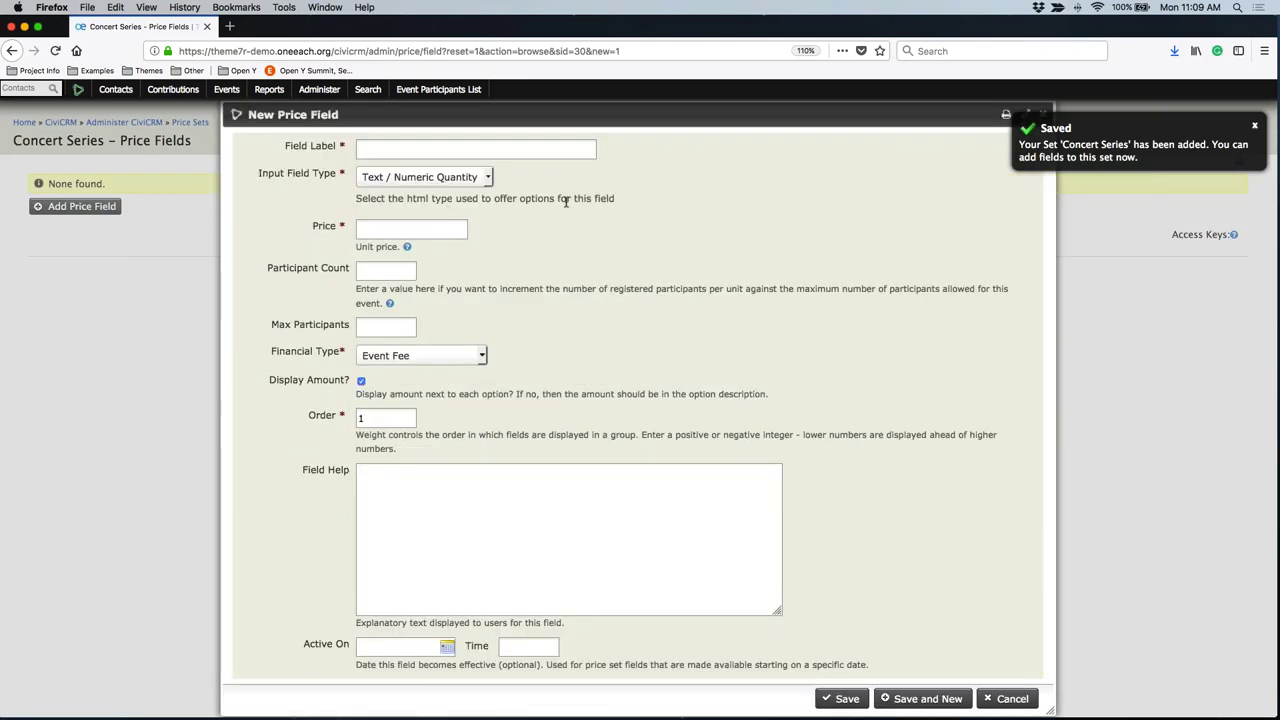
{"action": "type", "text": "Single Admission"}
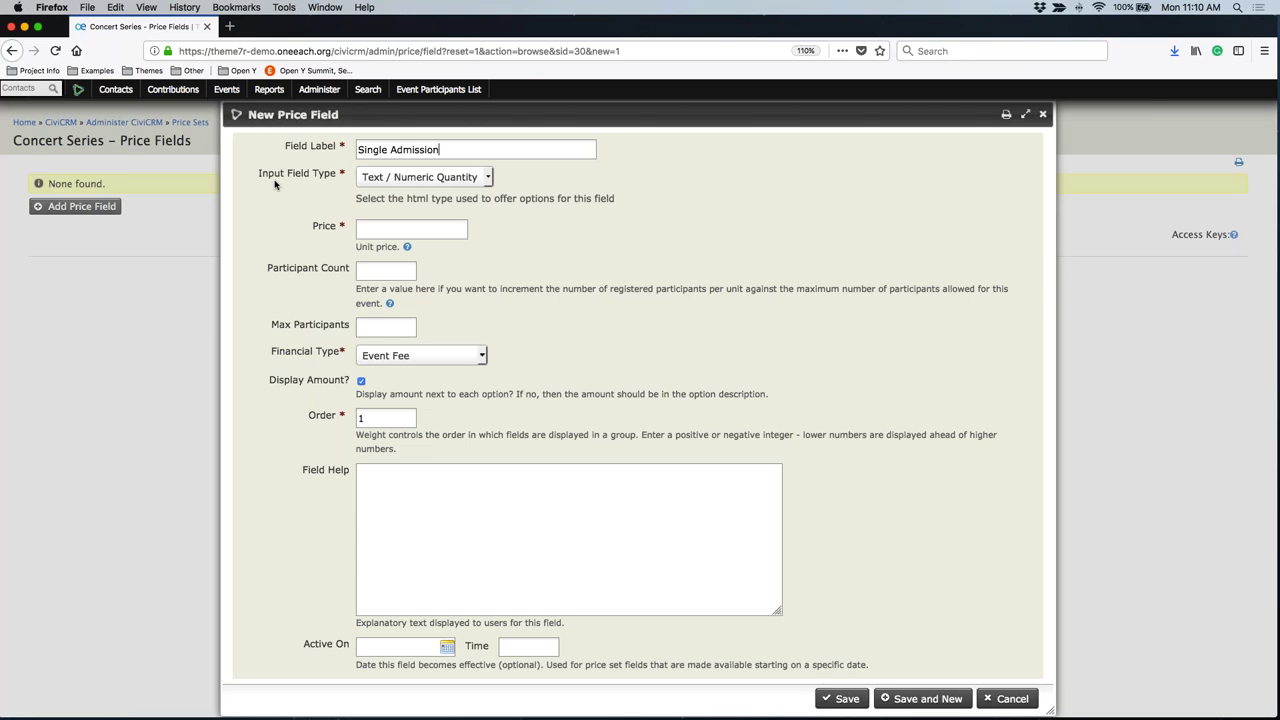
{"action": "left_click_drag", "start_coordinate": [258, 174], "coordinate": [338, 178]}
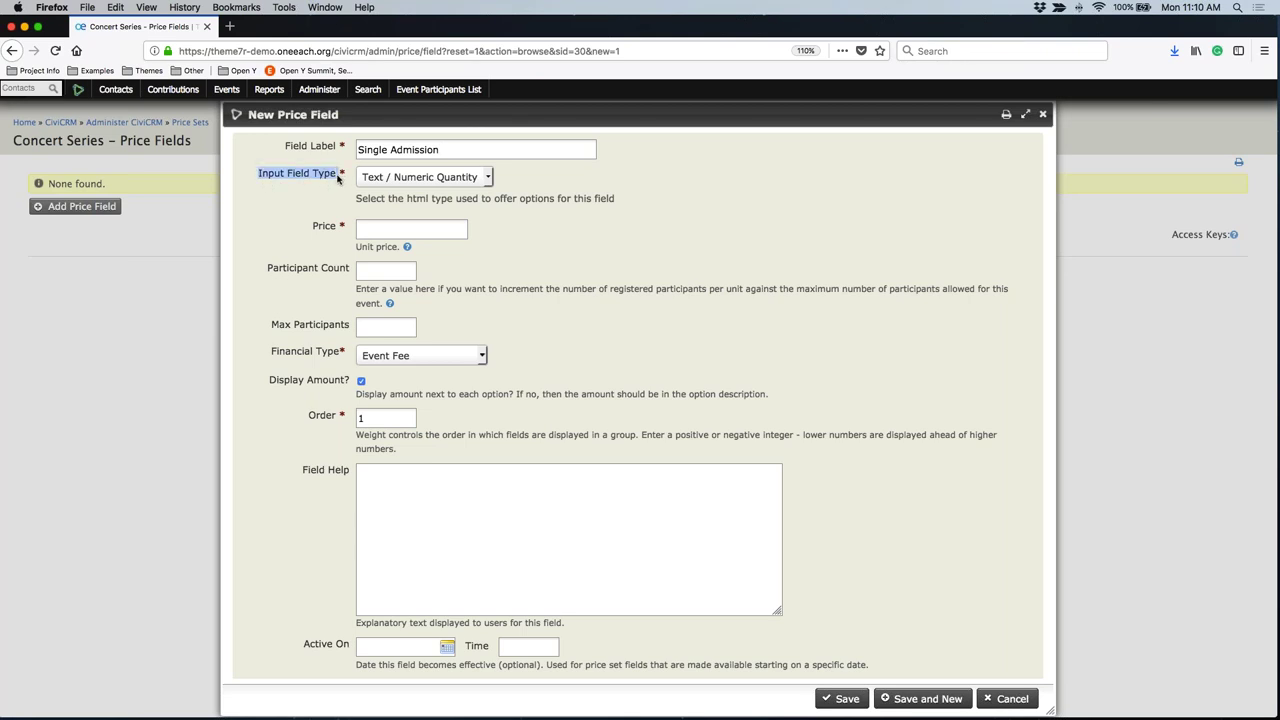
{"action": "left_click", "coordinate": [405, 178]}
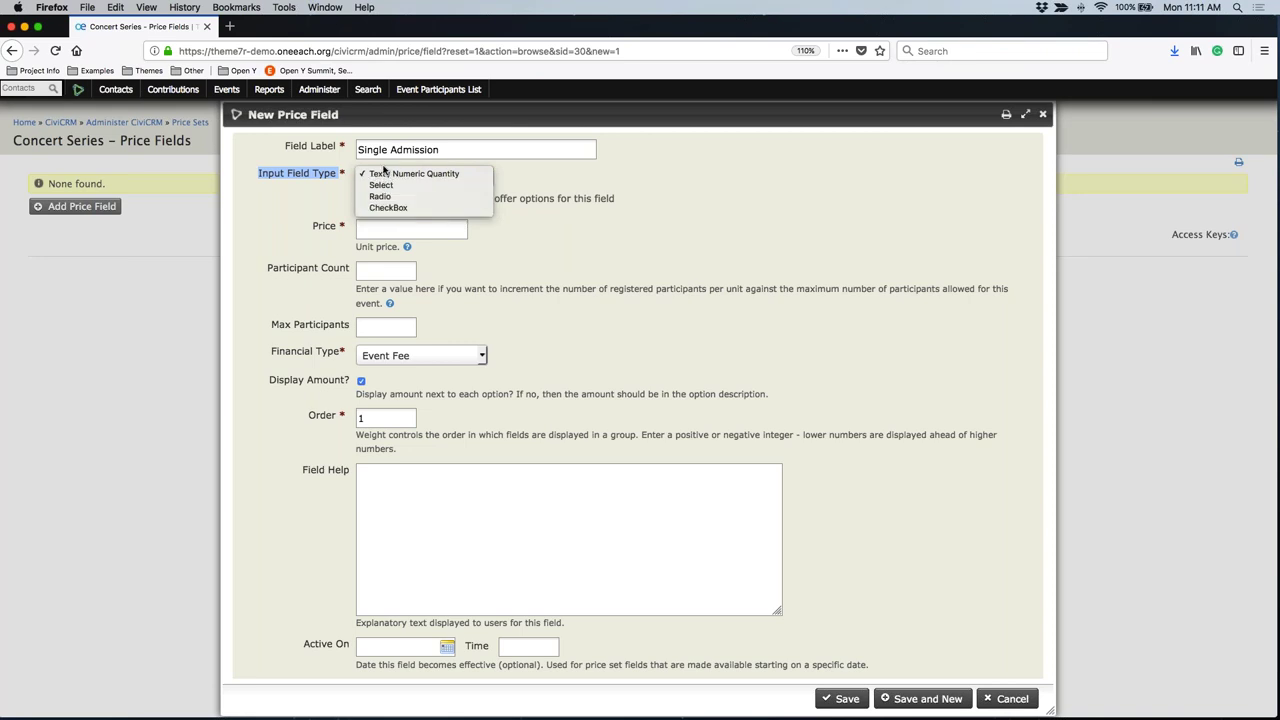
{"action": "left_click", "coordinate": [537, 173]}
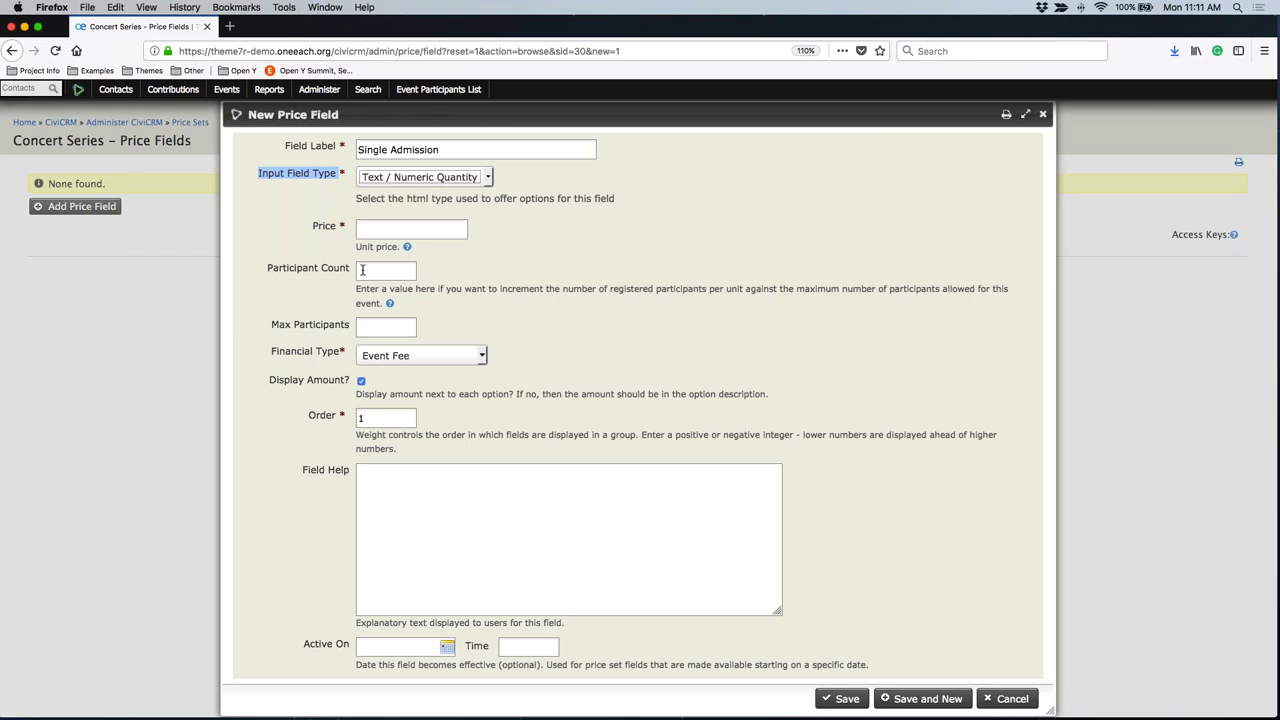
Step: Set the Single Admission field's unit price to 10.00 and its participant count to 1
{"action": "key", "text": "Tab"}
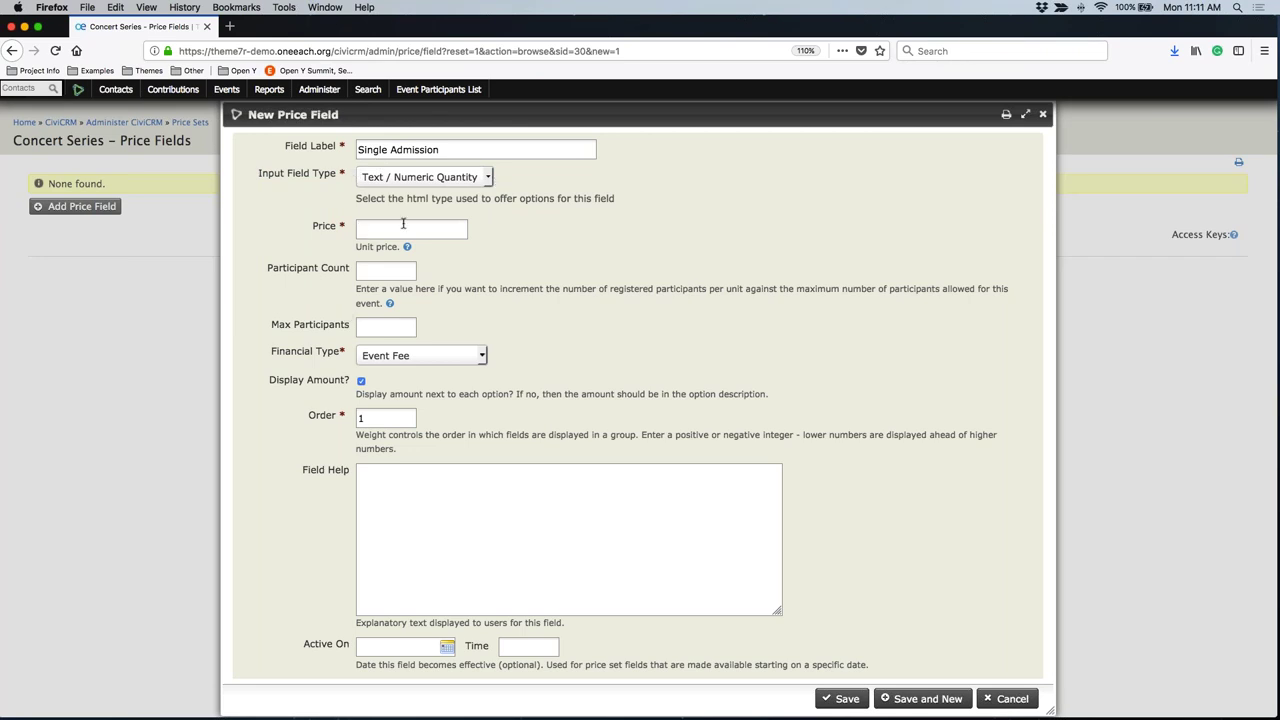
{"action": "type", "text": "10.00"}
{"action": "left_click", "coordinate": [396, 263]}
{"action": "left_click", "coordinate": [358, 229]}
{"action": "left_click_drag", "start_coordinate": [358, 229], "coordinate": [471, 229]}
{"action": "left_click", "coordinate": [367, 271]}
{"action": "type", "text": "1"}
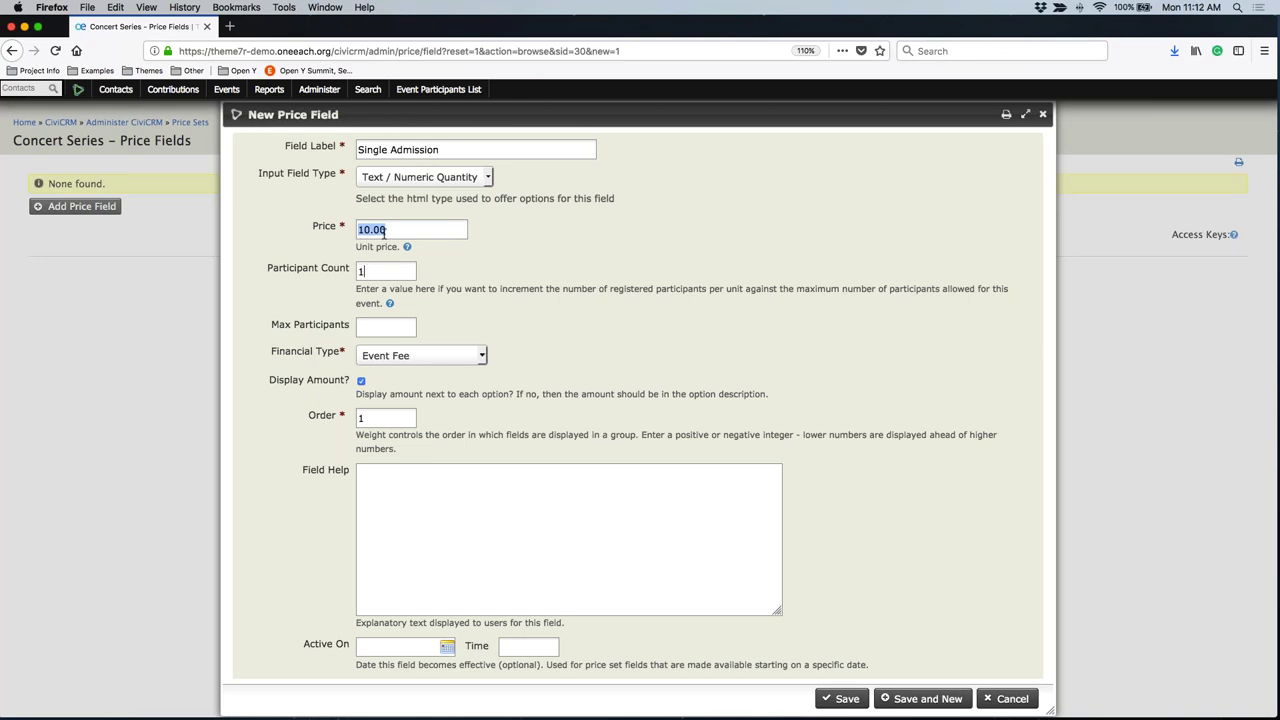
Step: Try a participant count of 10 for the Single Admission field and return it to 1
{"action": "type", "text": "0"}
{"action": "left_click_drag", "start_coordinate": [358, 149], "coordinate": [481, 150]}
{"action": "double_click", "coordinate": [365, 271]}
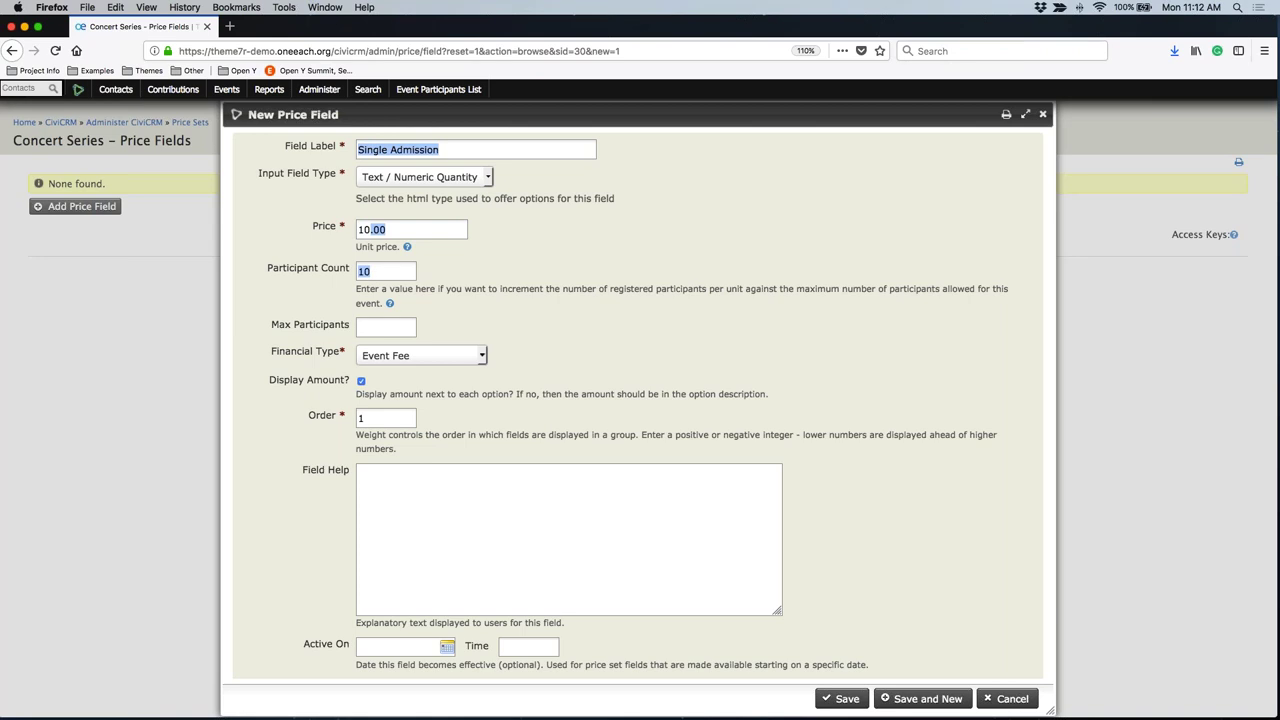
{"action": "left_click", "coordinate": [402, 272]}
{"action": "key", "text": "BackSpace"}
{"action": "key", "text": "Tab"}
Step: Examine the financial type choices and the Display Amount setting of the Single Admission field
{"action": "scroll", "coordinate": [371, 229], "scroll_direction": "down", "scroll_amount": 1}
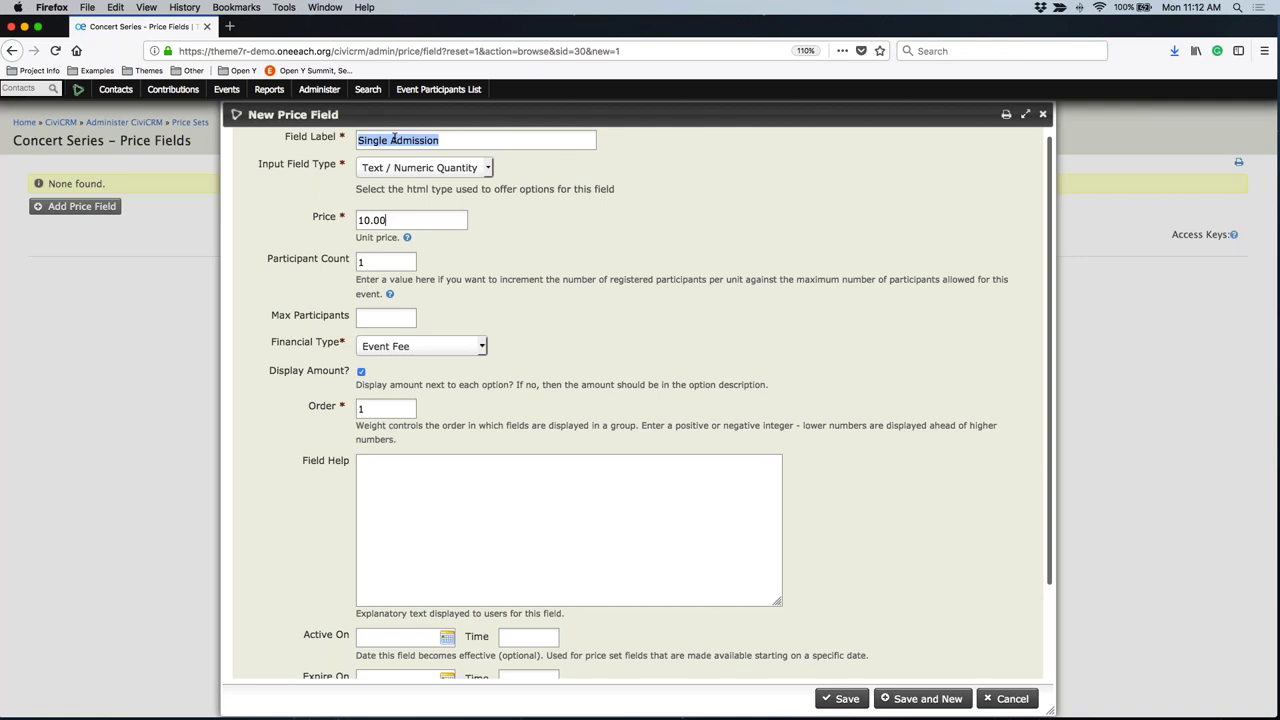
{"action": "key", "text": "Tab"}
{"action": "left_click", "coordinate": [402, 351]}
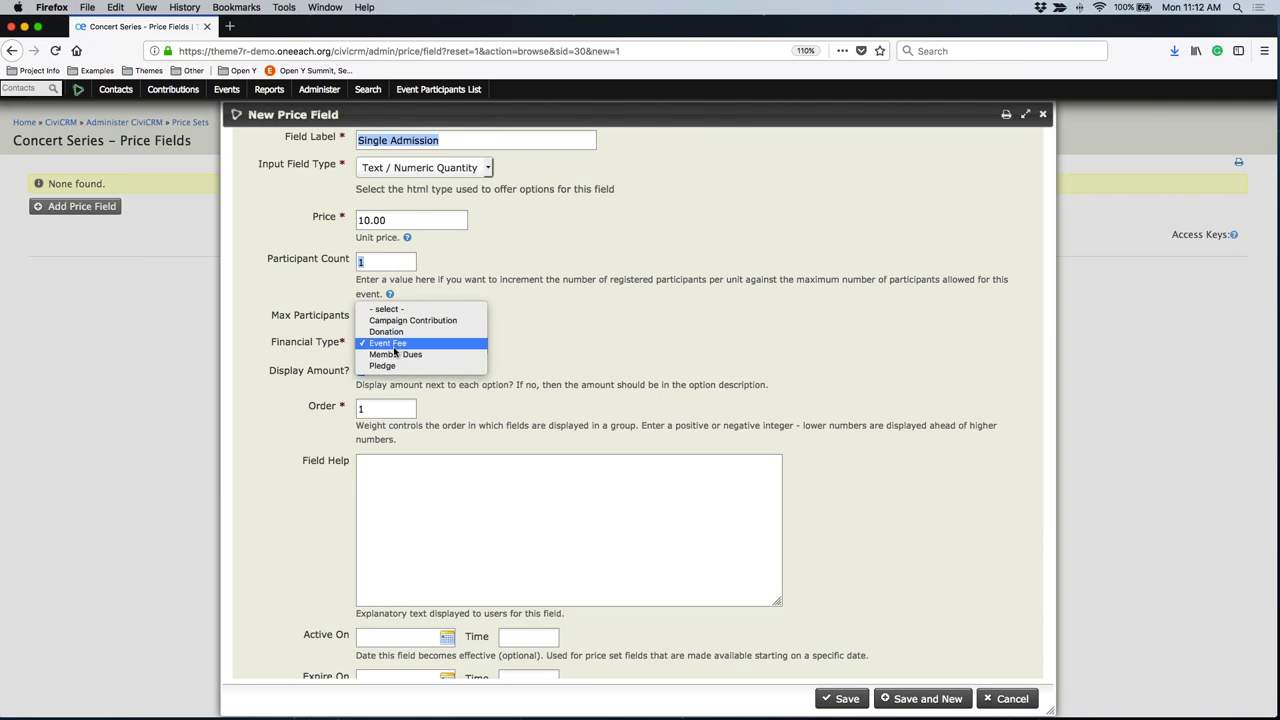
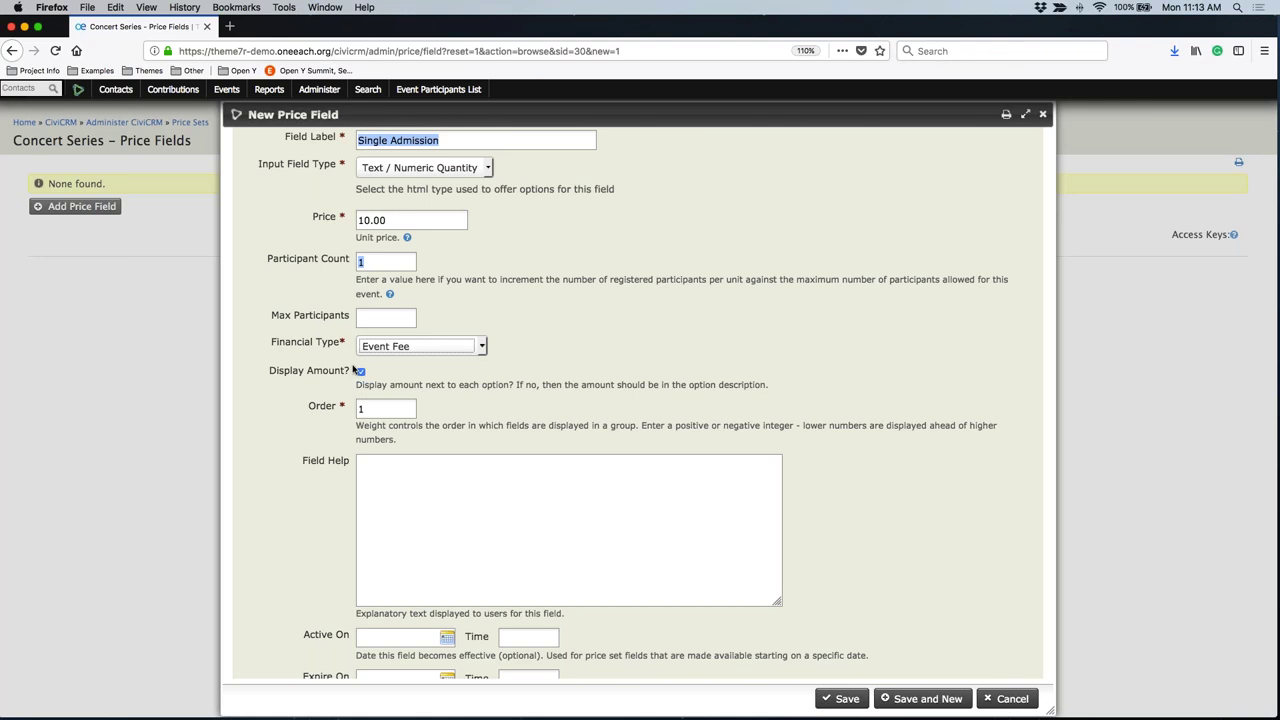
{"action": "left_click_drag", "start_coordinate": [267, 370], "coordinate": [357, 372]}
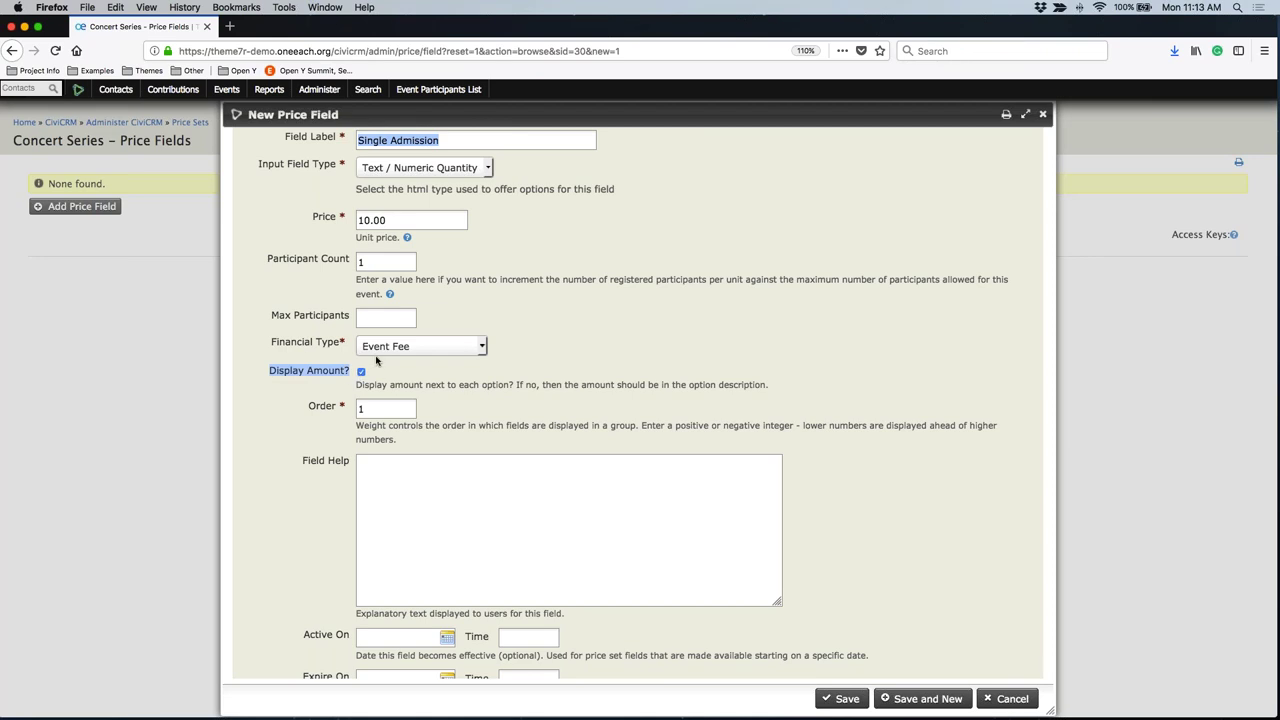
{"action": "left_click_drag", "start_coordinate": [357, 140], "coordinate": [463, 140]}
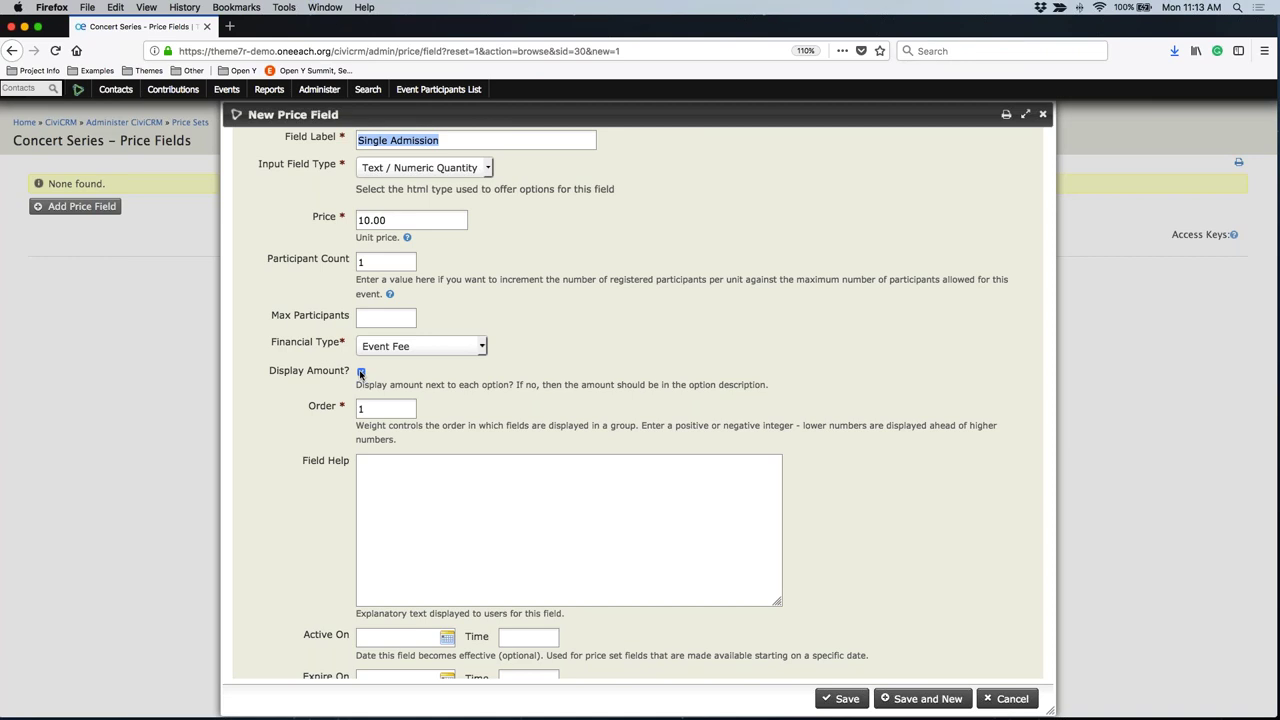
Step: Examine the remaining price field settings, including field help, the Active On calendar, expiry date, Required, Visibility and Active
{"action": "scroll", "coordinate": [361, 374], "scroll_direction": "down", "scroll_amount": 3}
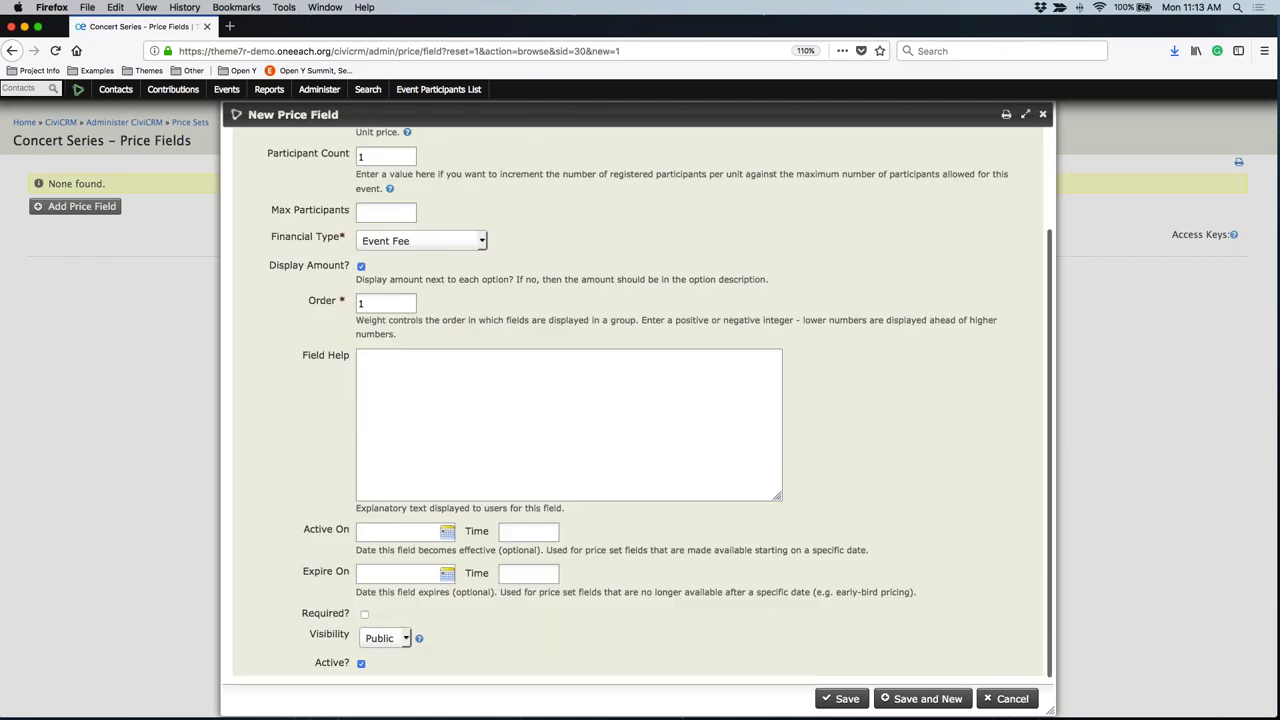
{"action": "left_click", "coordinate": [365, 374]}
{"action": "scroll", "coordinate": [392, 374], "scroll_direction": "down", "scroll_amount": 1}
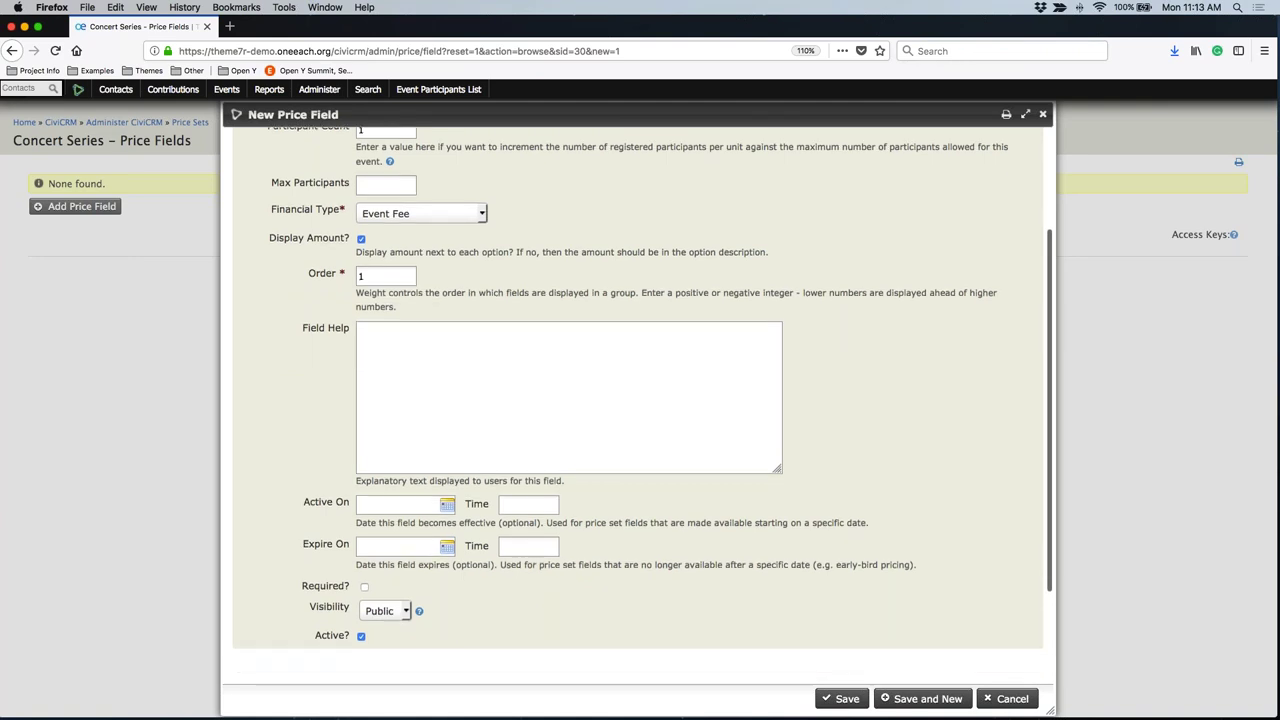
{"action": "scroll", "coordinate": [392, 374], "scroll_direction": "down", "scroll_amount": 3}
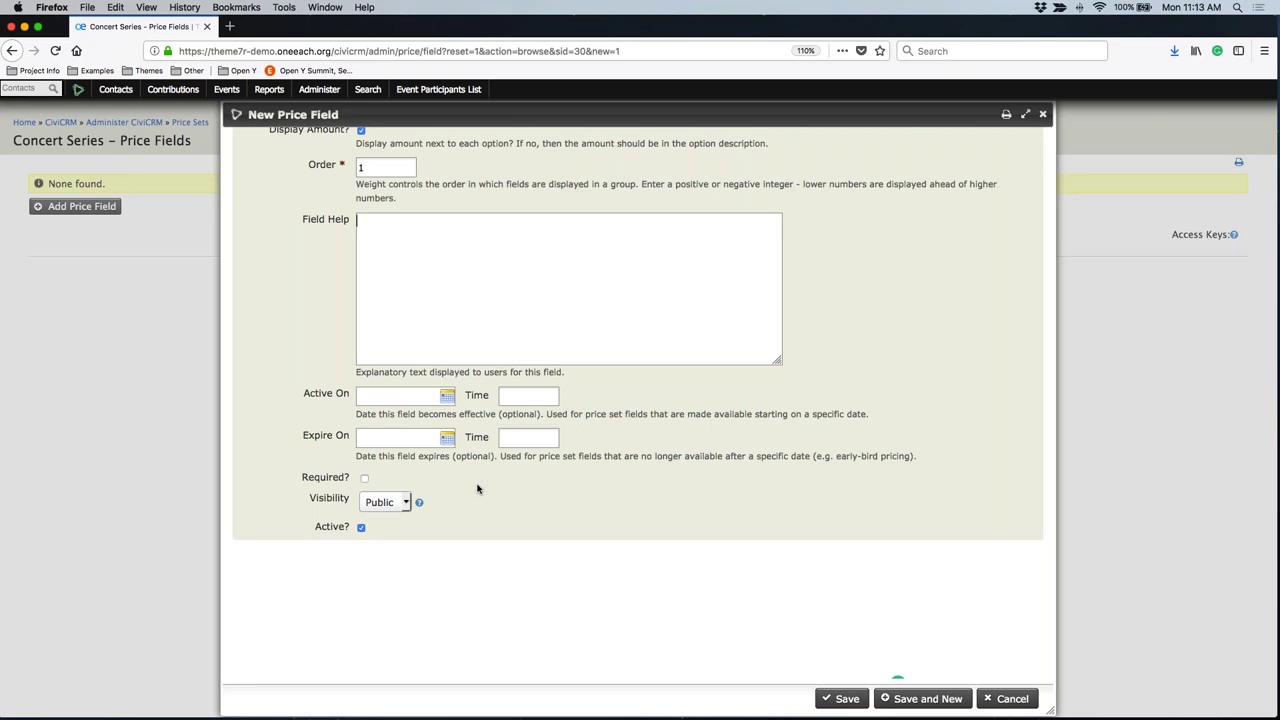
{"action": "left_click", "coordinate": [447, 396]}
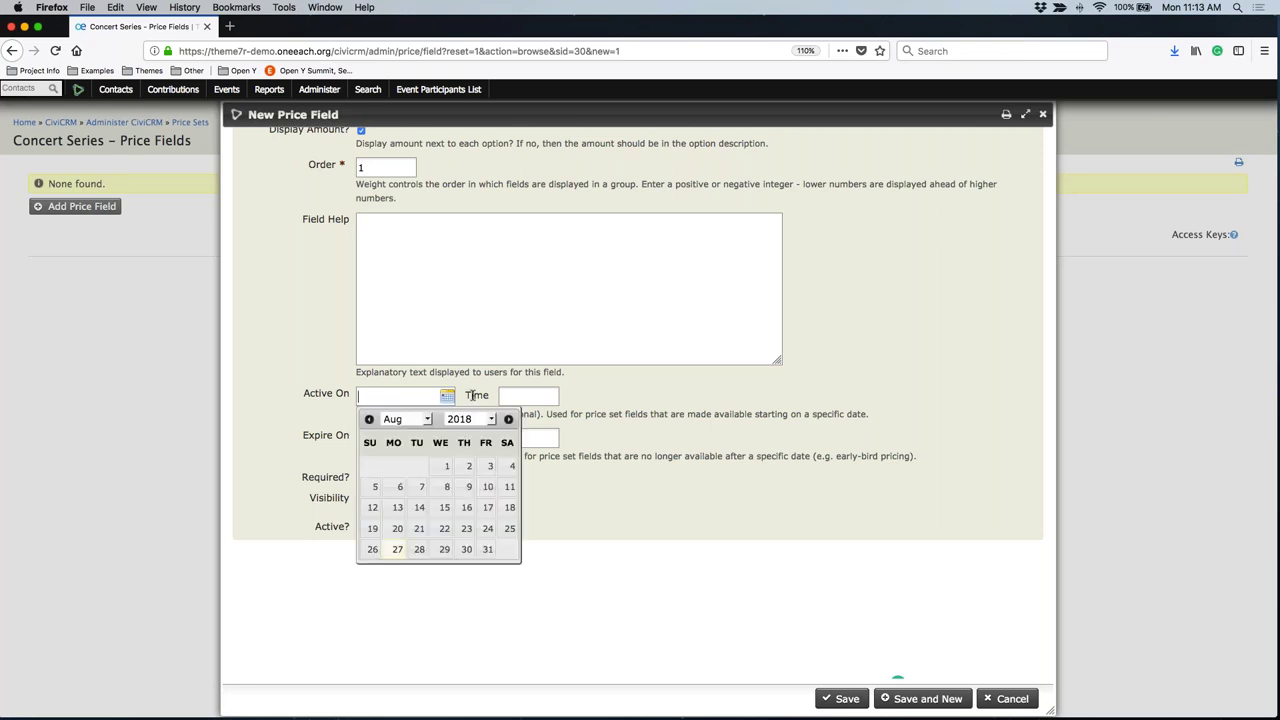
{"action": "left_click", "coordinate": [645, 543]}
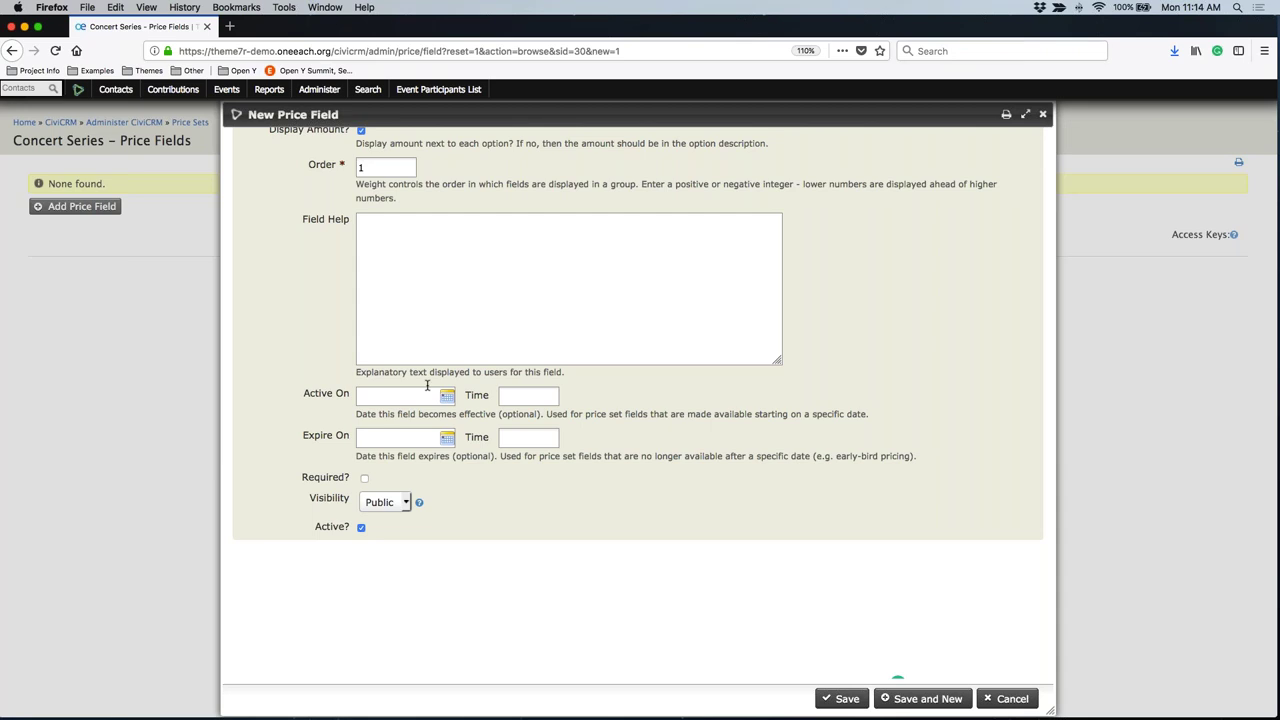
{"action": "scroll", "coordinate": [338, 457], "scroll_direction": "down", "scroll_amount": 2}
{"action": "left_click_drag", "start_coordinate": [300, 480], "coordinate": [352, 481]}
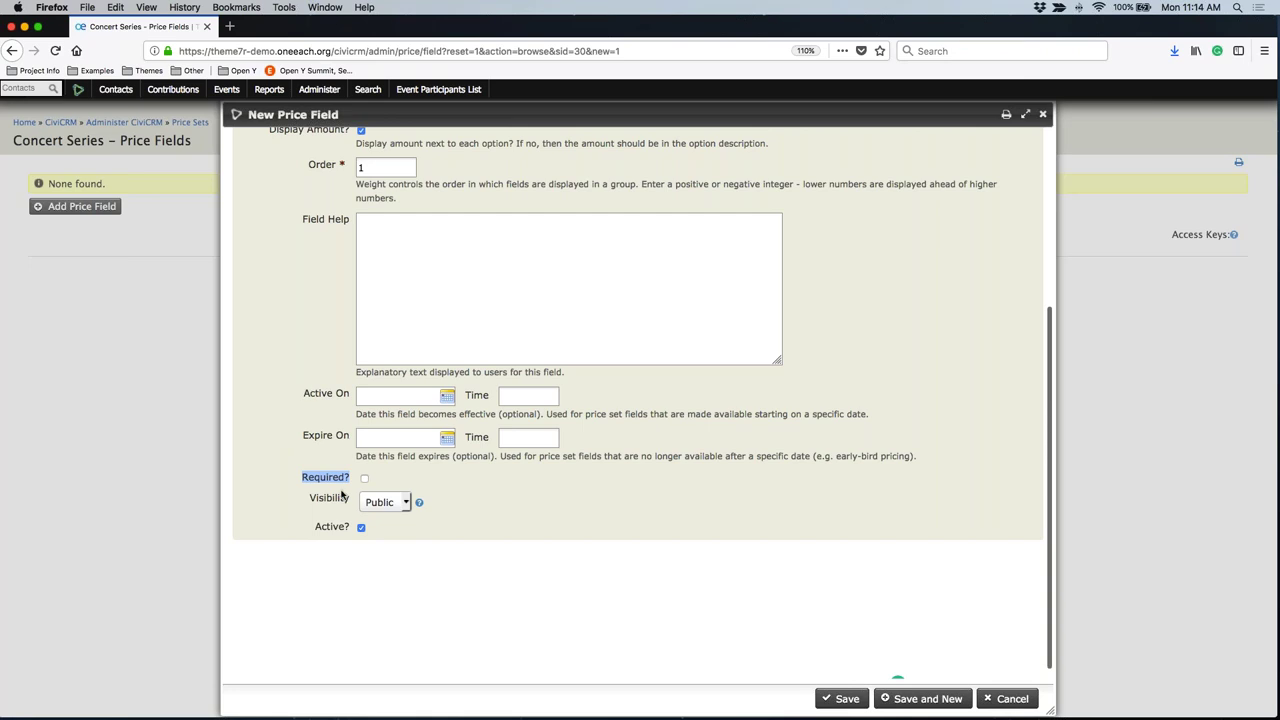
{"action": "scroll", "coordinate": [432, 489], "scroll_direction": "up", "scroll_amount": 5}
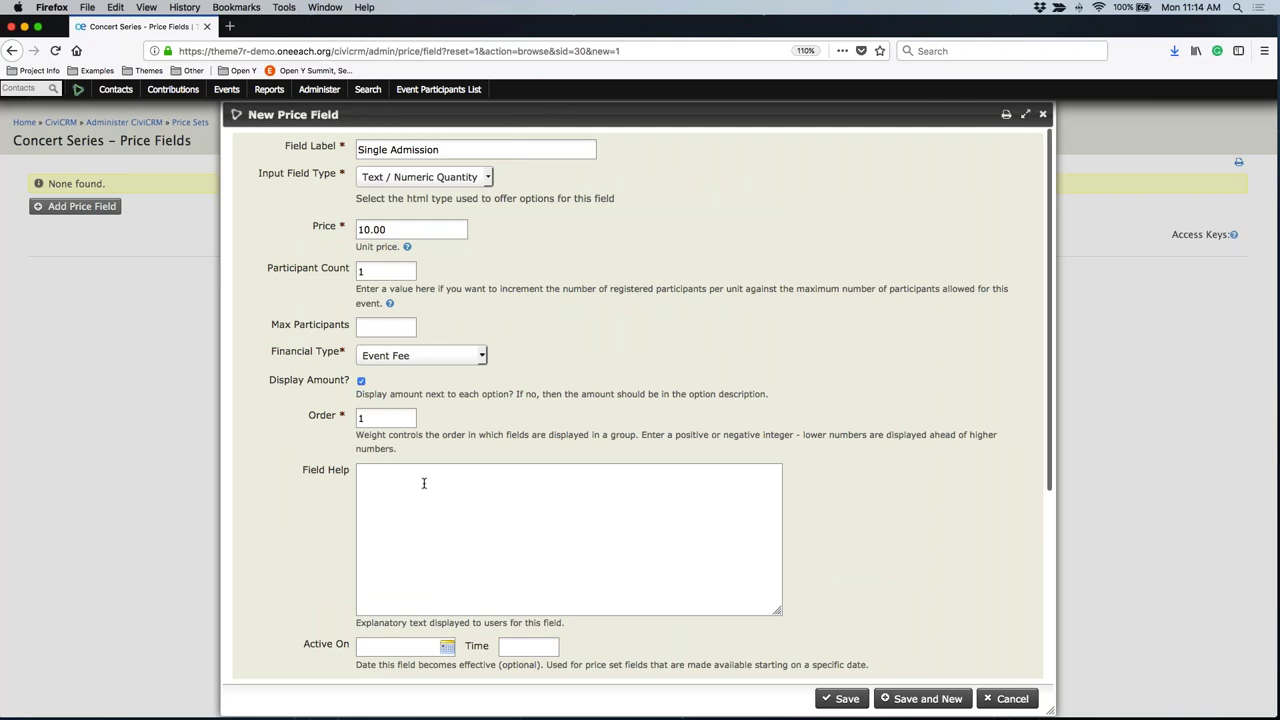
{"action": "scroll", "coordinate": [836, 410], "scroll_direction": "down", "scroll_amount": 1}
{"action": "scroll", "coordinate": [836, 410], "scroll_direction": "down", "scroll_amount": 3}
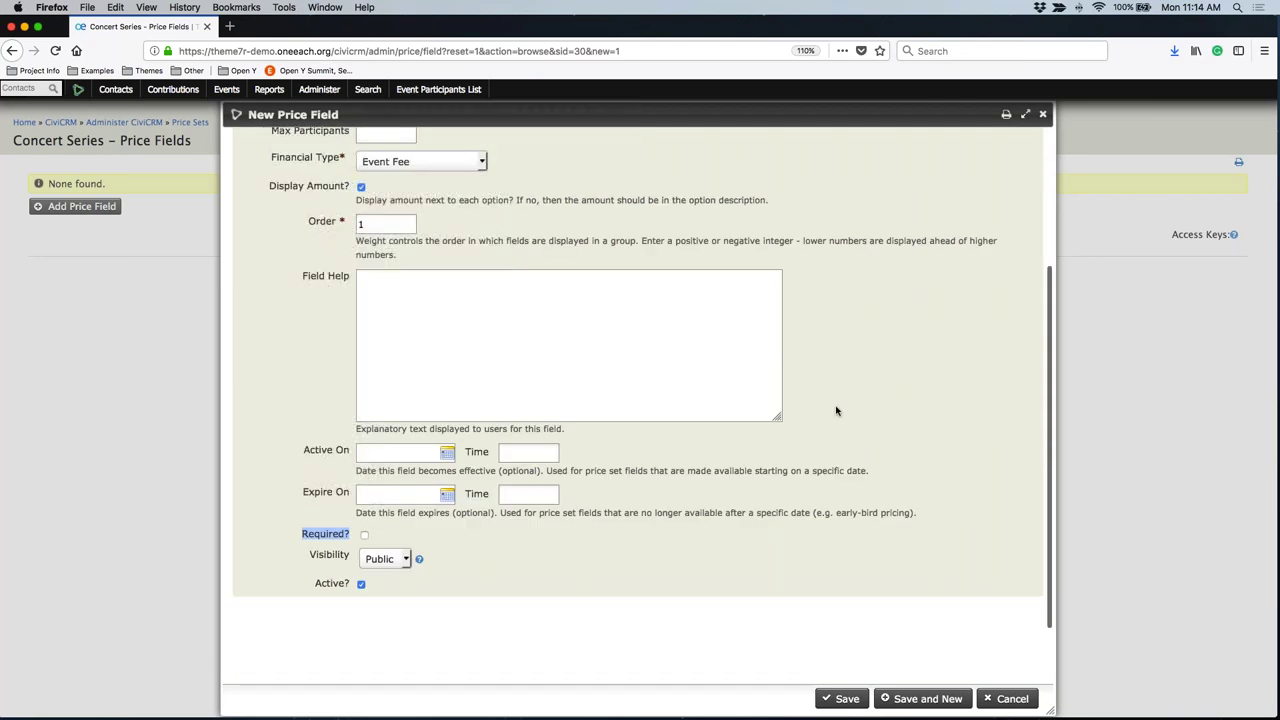
{"action": "scroll", "coordinate": [836, 410], "scroll_direction": "up", "scroll_amount": 4}
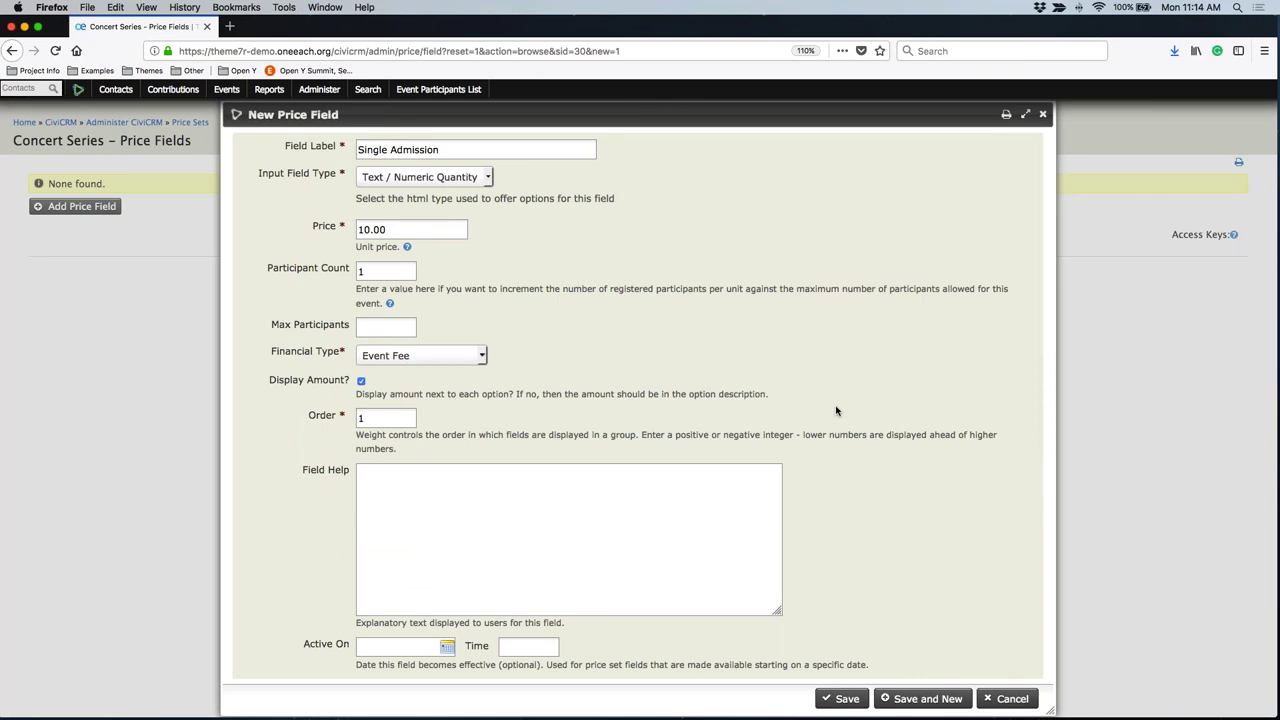
{"action": "scroll", "coordinate": [836, 410], "scroll_direction": "down", "scroll_amount": 3}
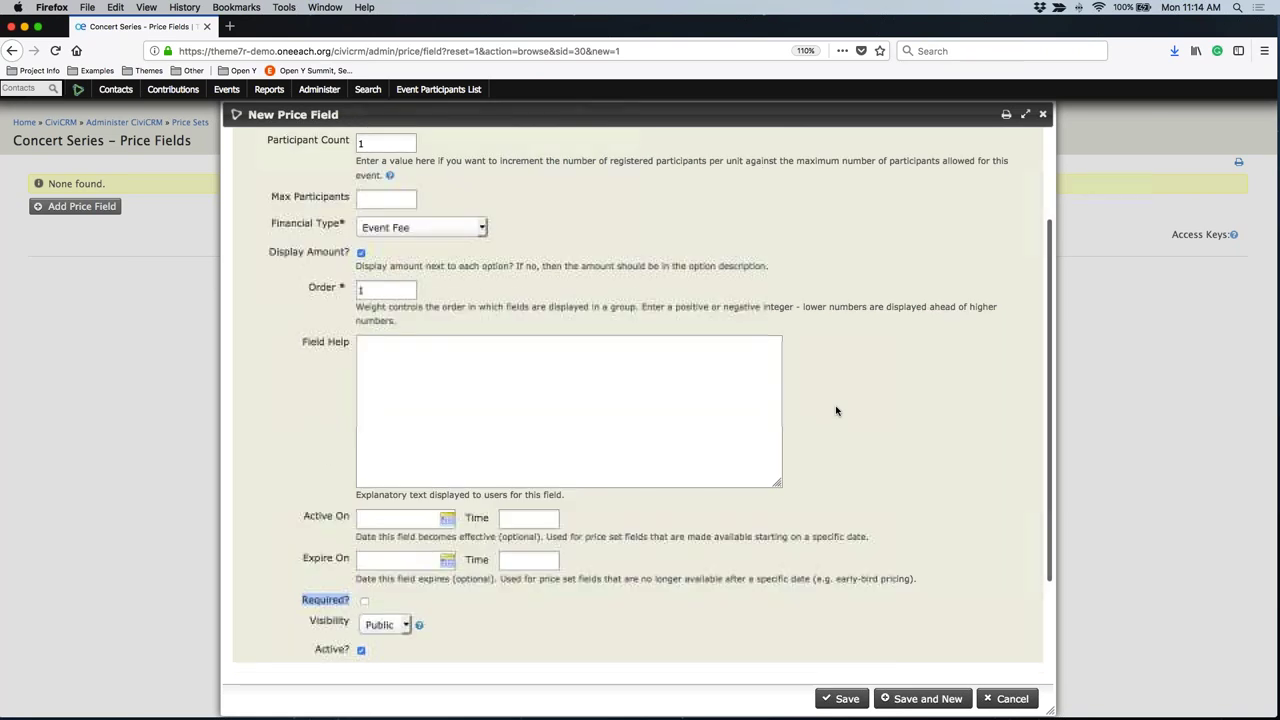
Step: Save the Single Admission field and label a new price field Sponsorship Admission
{"action": "scroll", "coordinate": [850, 297], "scroll_direction": "up", "scroll_amount": 3}
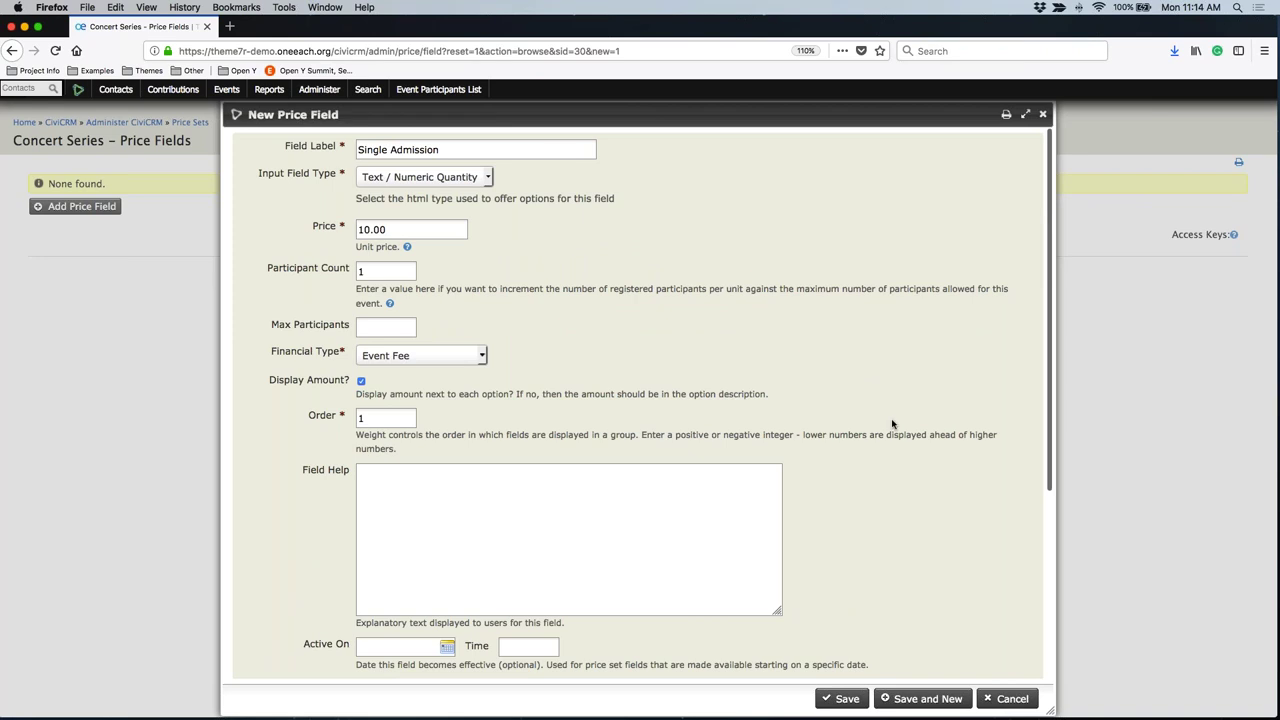
{"action": "left_click", "coordinate": [899, 700]}
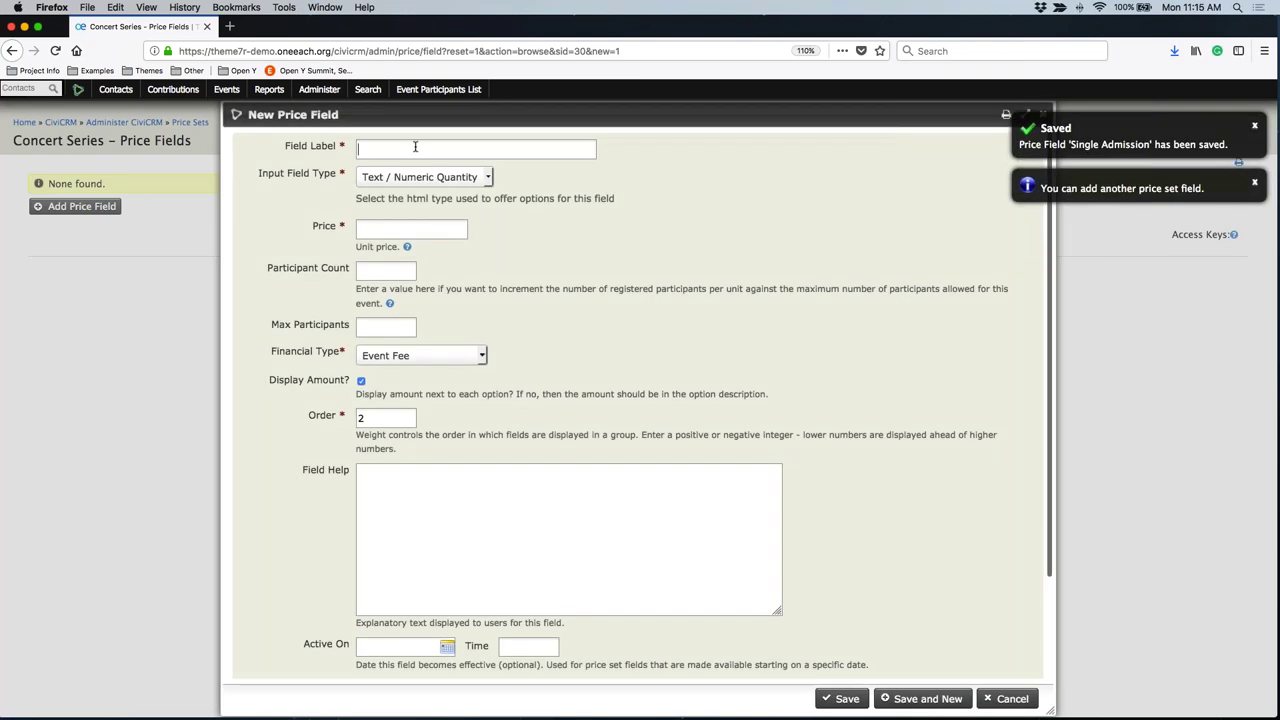
{"action": "type", "text": "Sponsorship"}
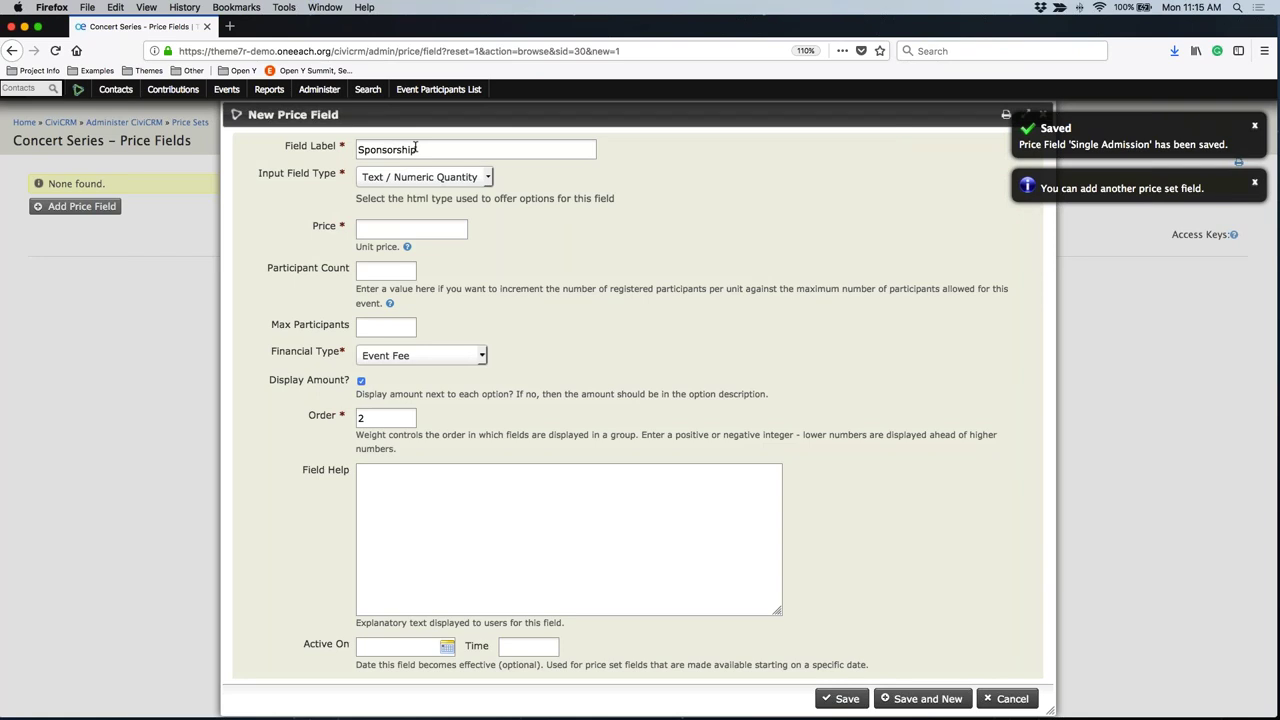
{"action": "type", "text": " Admiss"}
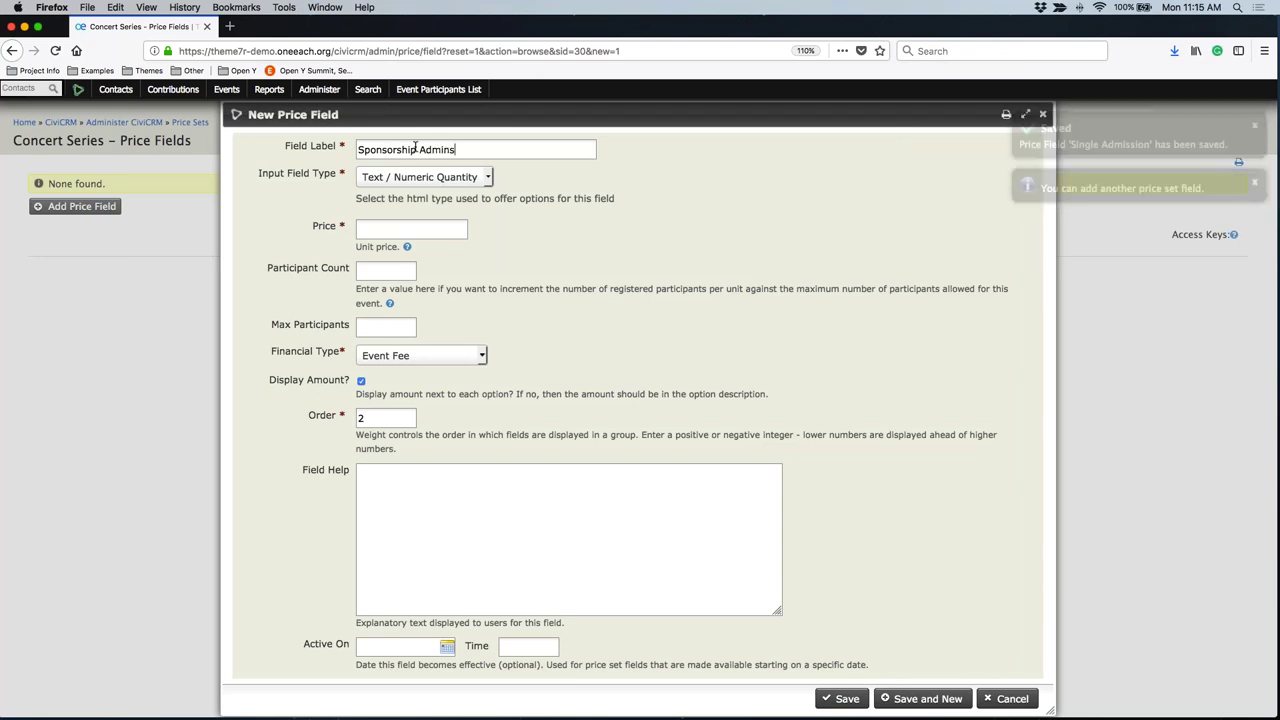
{"action": "type", "text": "ion"}
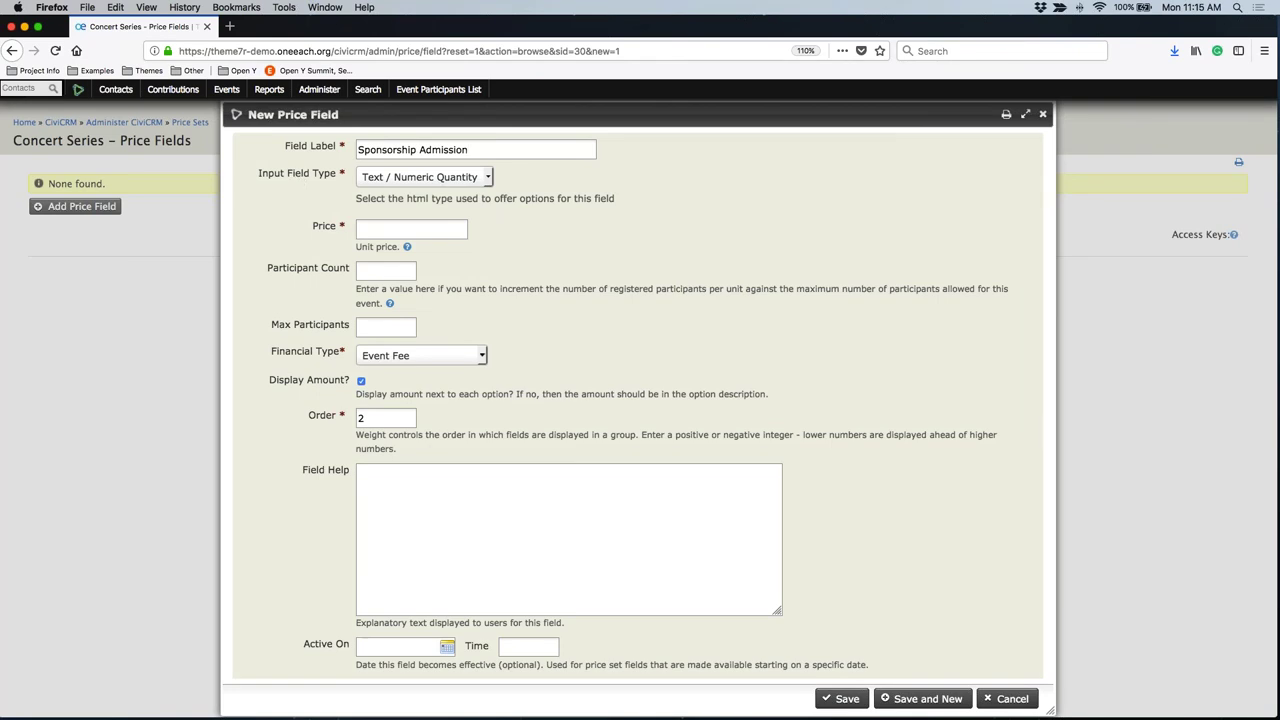
Step: Set the Sponsorship Admission field's input type to Radio
{"action": "left_click", "coordinate": [392, 177]}
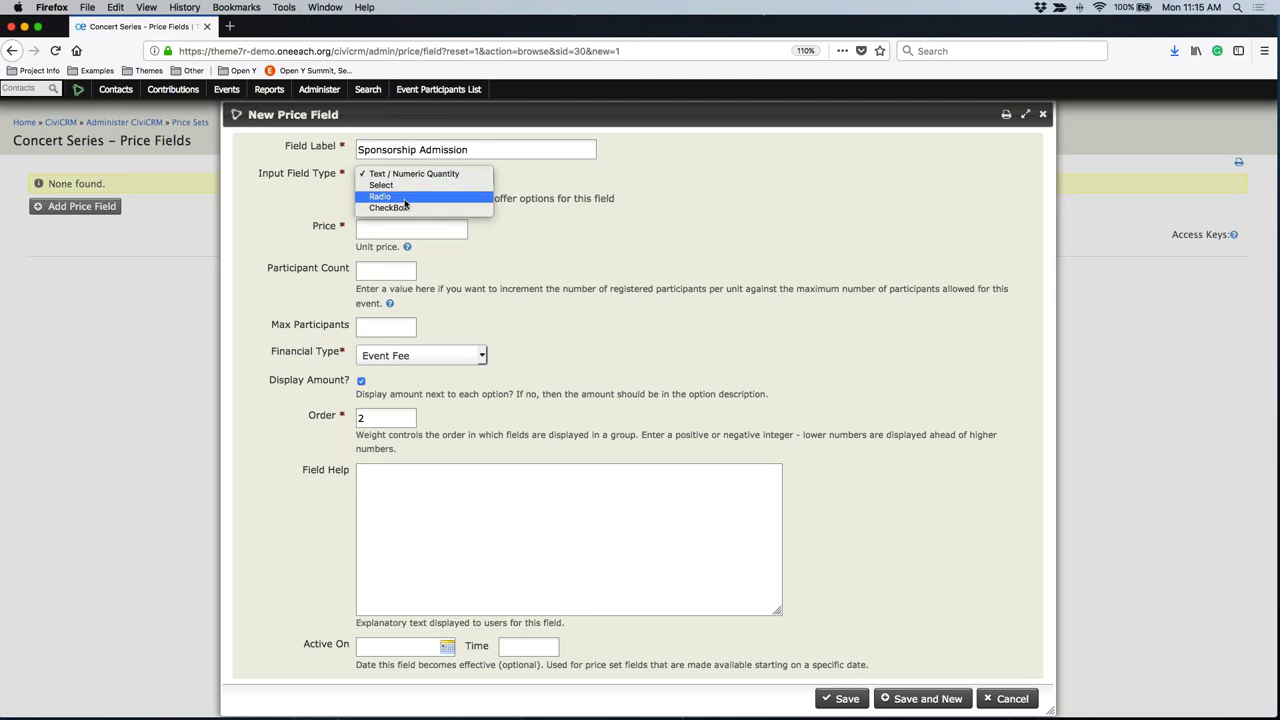
{"action": "left_click", "coordinate": [385, 196]}
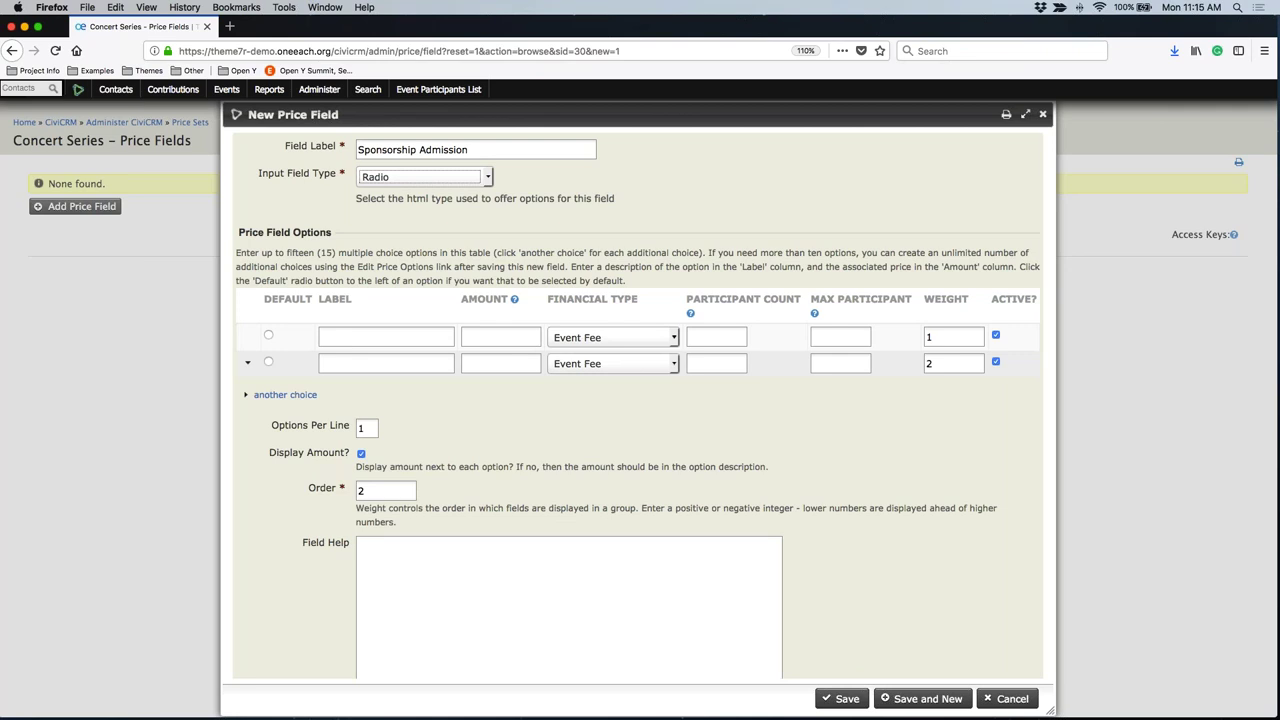
{"action": "scroll", "coordinate": [287, 362], "scroll_direction": "down", "scroll_amount": 1}
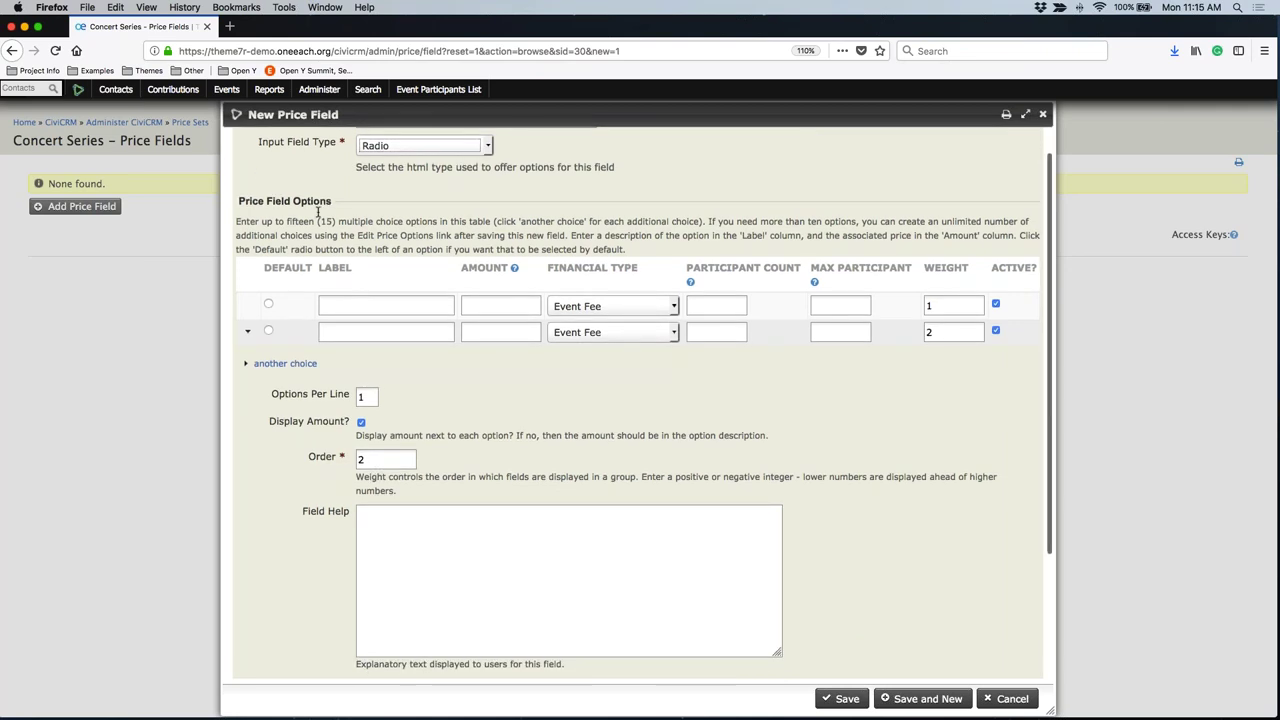
{"action": "left_click", "coordinate": [378, 145]}
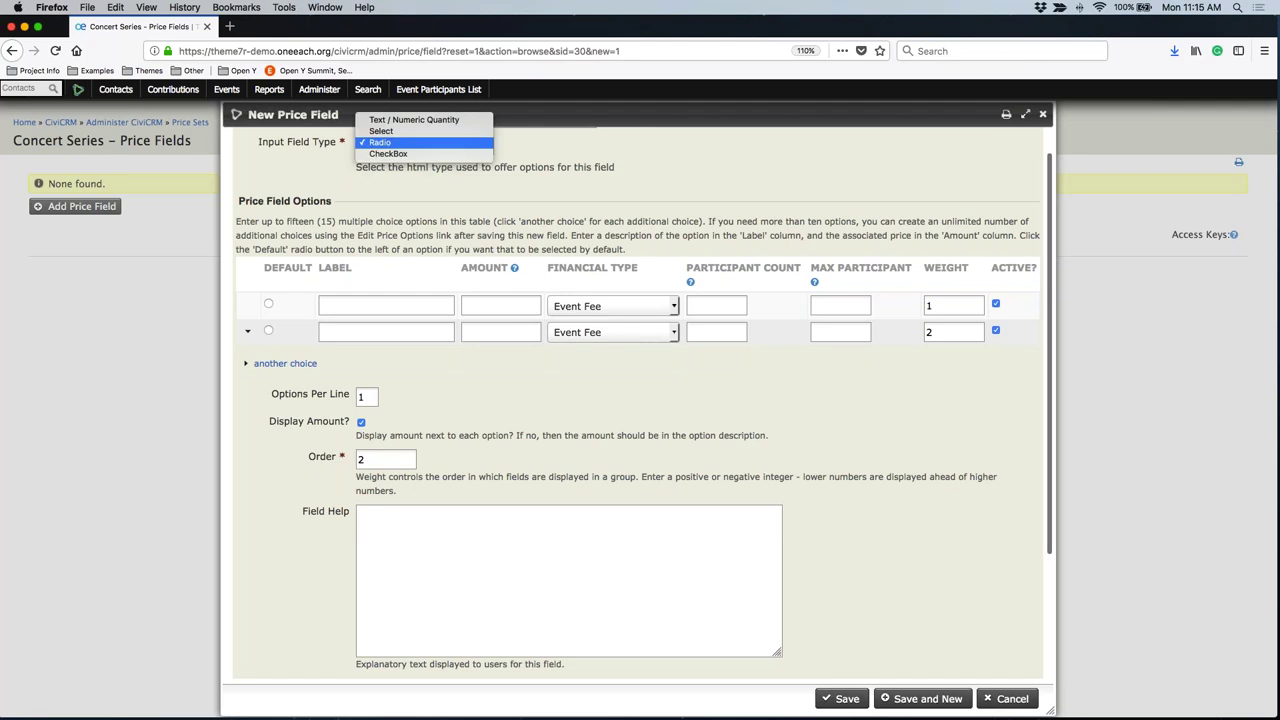
{"action": "left_click", "coordinate": [388, 155]}
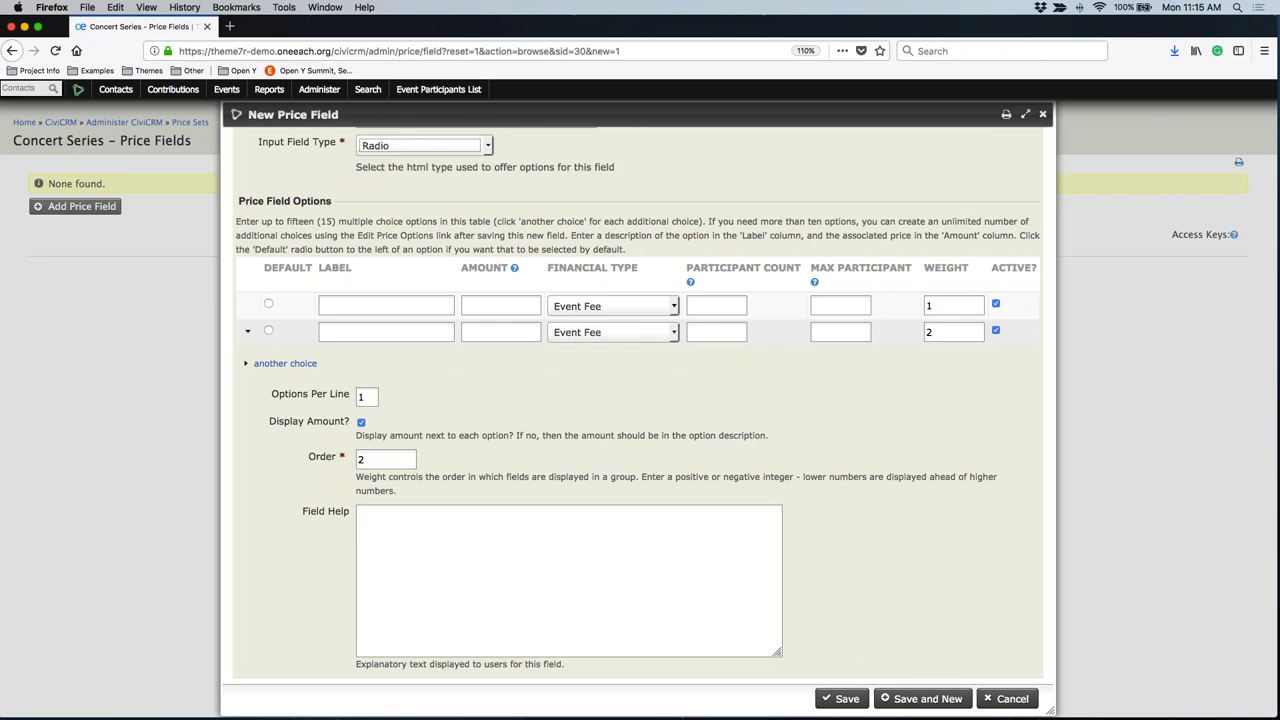
{"action": "scroll", "coordinate": [330, 305], "scroll_direction": "up", "scroll_amount": 1}
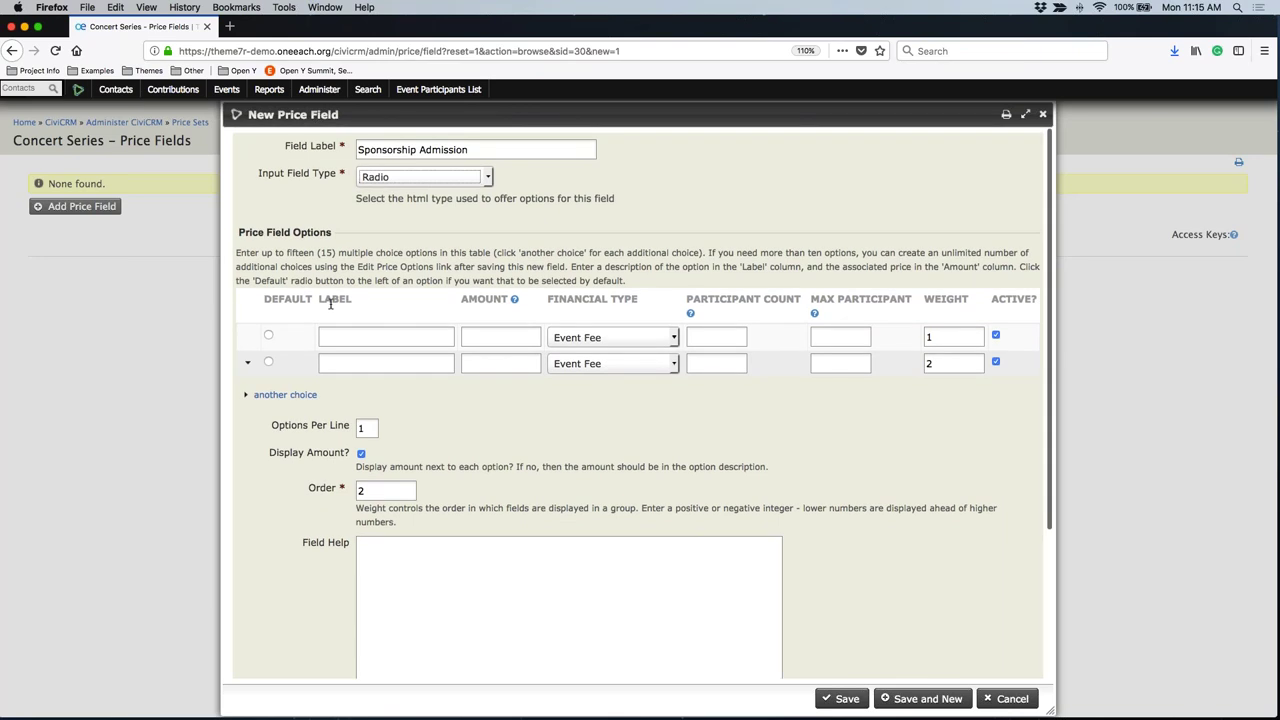
Step: Label the first price option Gold Level with an amount of 100.00
{"action": "left_click", "coordinate": [332, 335]}
{"action": "type", "text": "Gold Level"}
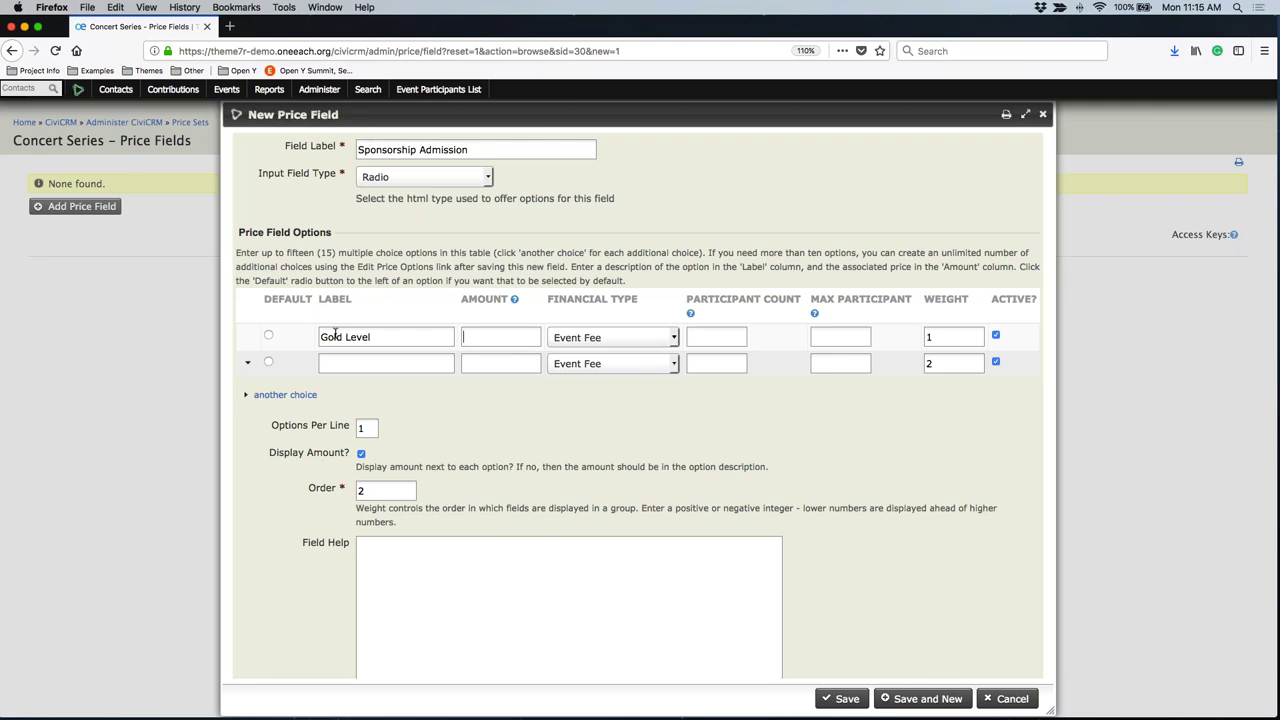
{"action": "key", "text": "Tab"}
{"action": "type", "text": "100.00"}
{"action": "left_click", "coordinate": [722, 337]}
{"action": "type", "text": "1"}
{"action": "key", "text": "BackSpace"}
{"action": "left_click_drag", "start_coordinate": [503, 340], "coordinate": [433, 339]}
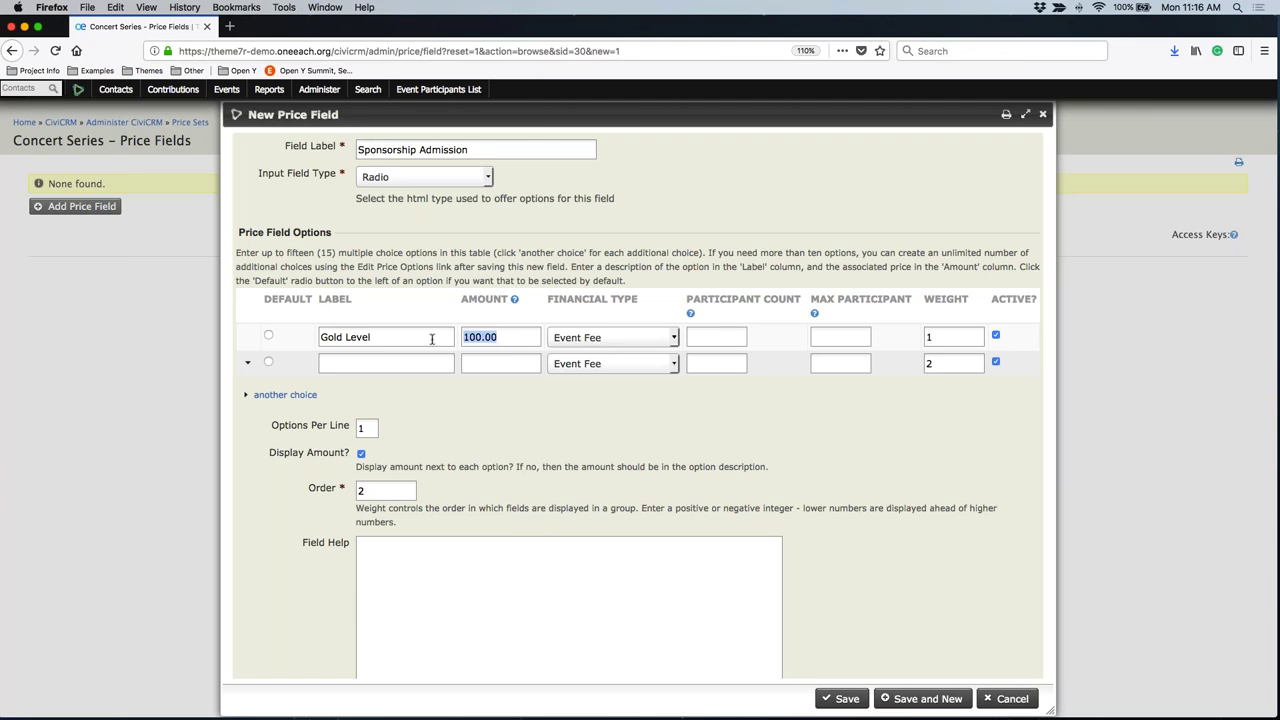
Step: Set the Gold Level option's participant count to 8 and its max participants to 10
{"action": "left_click", "coordinate": [701, 332]}
{"action": "type", "text": "5"}
{"action": "key", "text": "BackSpace"}
{"action": "type", "text": "10"}
{"action": "left_click", "coordinate": [730, 434]}
{"action": "key", "text": "Tab"}
{"action": "type", "text": "10"}
{"action": "key", "text": "super+a"}
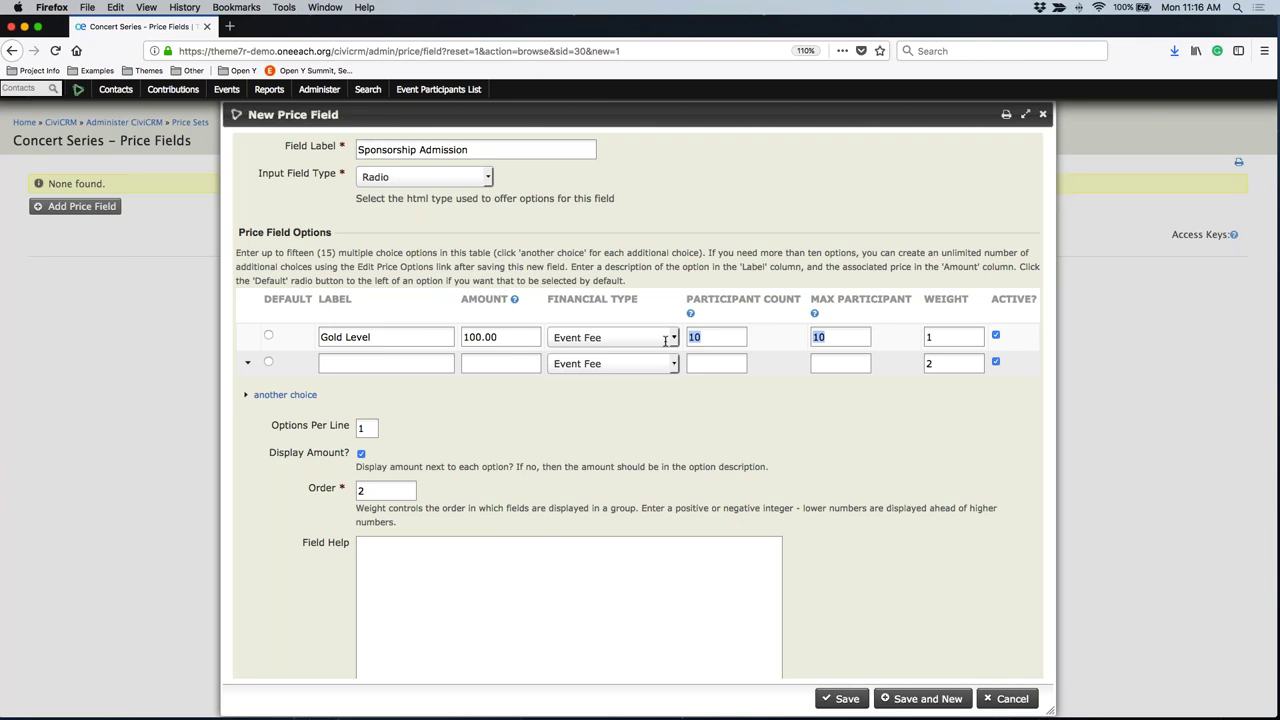
{"action": "type", "text": "10"}
{"action": "key", "text": "super+a"}
{"action": "type", "text": "8"}
Step: Fill in the second option as Silver Level at 75.00 with a participant count of 5 and max participants of 20
{"action": "left_click", "coordinate": [360, 363]}
{"action": "type", "text": "Silever"}
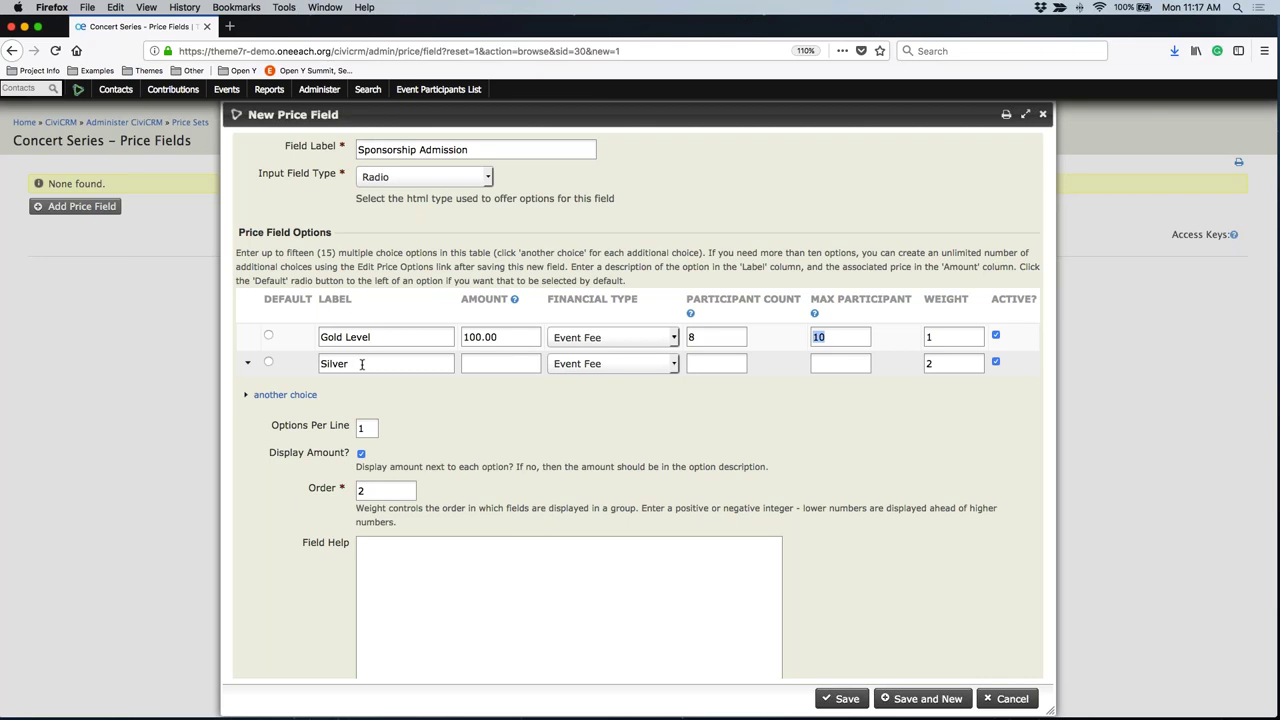
{"action": "type", "text": " Level"}
{"action": "key", "text": "Tab"}
{"action": "type", "text": "75.00"}
{"action": "left_click", "coordinate": [726, 361]}
{"action": "type", "text": "5"}
{"action": "type", "text": "20"}
Step: Add a Bronze Level option at 50.00 with participant count 2 and max participants 35, plus an empty fourth choice
{"action": "left_click", "coordinate": [285, 394]}
{"action": "left_click", "coordinate": [369, 389]}
{"action": "type", "text": "Bron"}
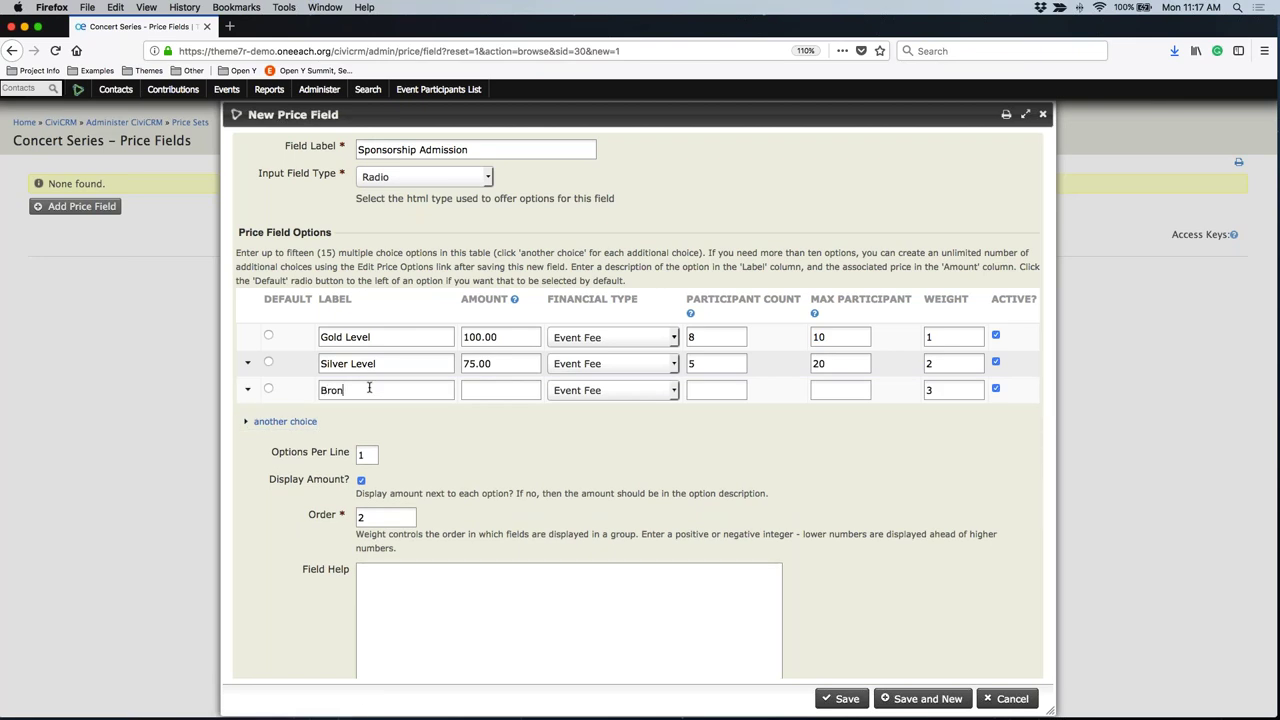
{"action": "type", "text": "ze Level"}
{"action": "key", "text": "Tab"}
{"action": "type", "text": "50.00"}
{"action": "left_click", "coordinate": [706, 387]}
{"action": "type", "text": "2"}
{"action": "key", "text": "Tab"}
{"action": "type", "text": "35"}
{"action": "left_click", "coordinate": [268, 422]}
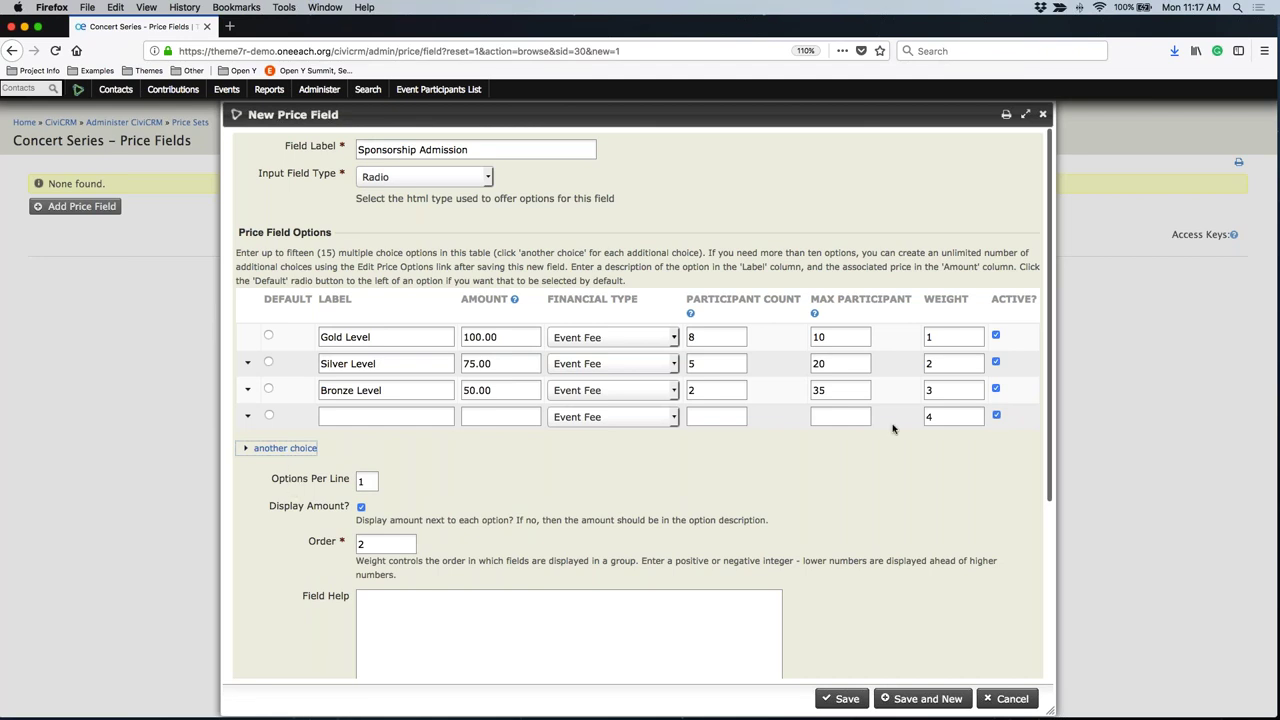
Step: Examine the Options Per Line and Display Amount settings of the Sponsorship Admission field
{"action": "scroll", "coordinate": [478, 452], "scroll_direction": "down", "scroll_amount": 2}
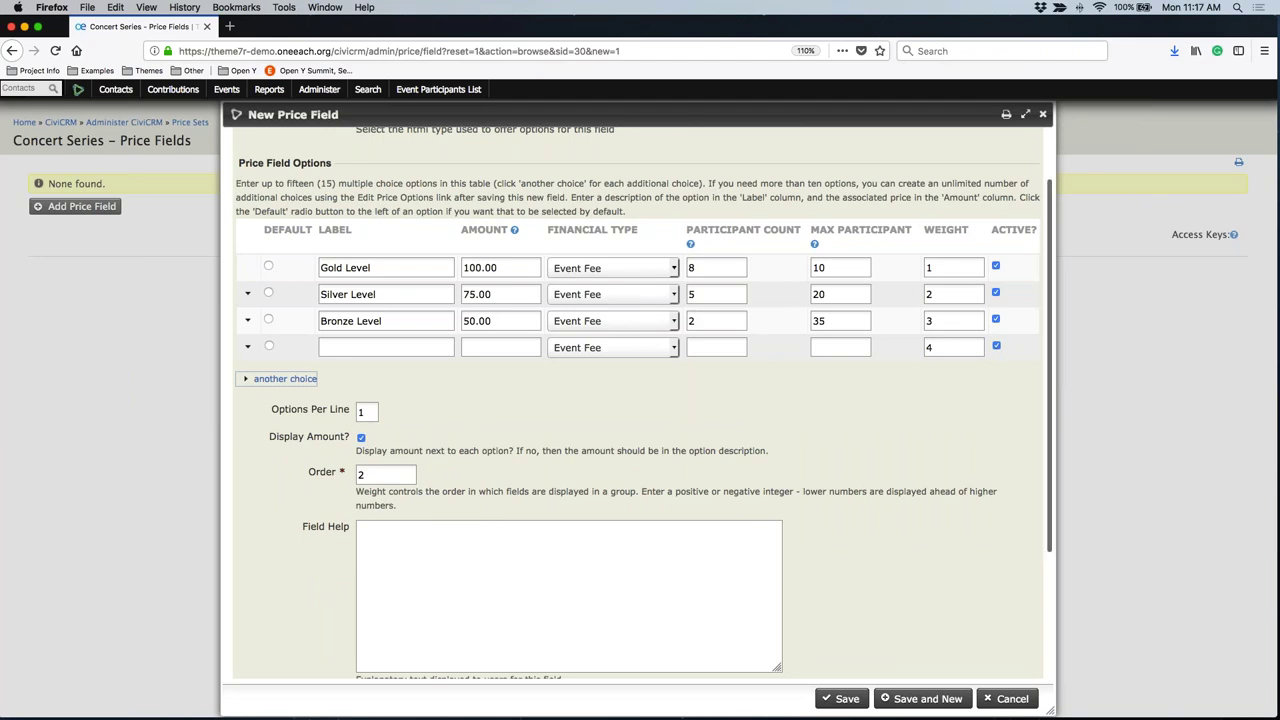
{"action": "scroll", "coordinate": [276, 290], "scroll_direction": "down", "scroll_amount": 1}
{"action": "left_click_drag", "start_coordinate": [288, 365], "coordinate": [361, 363]}
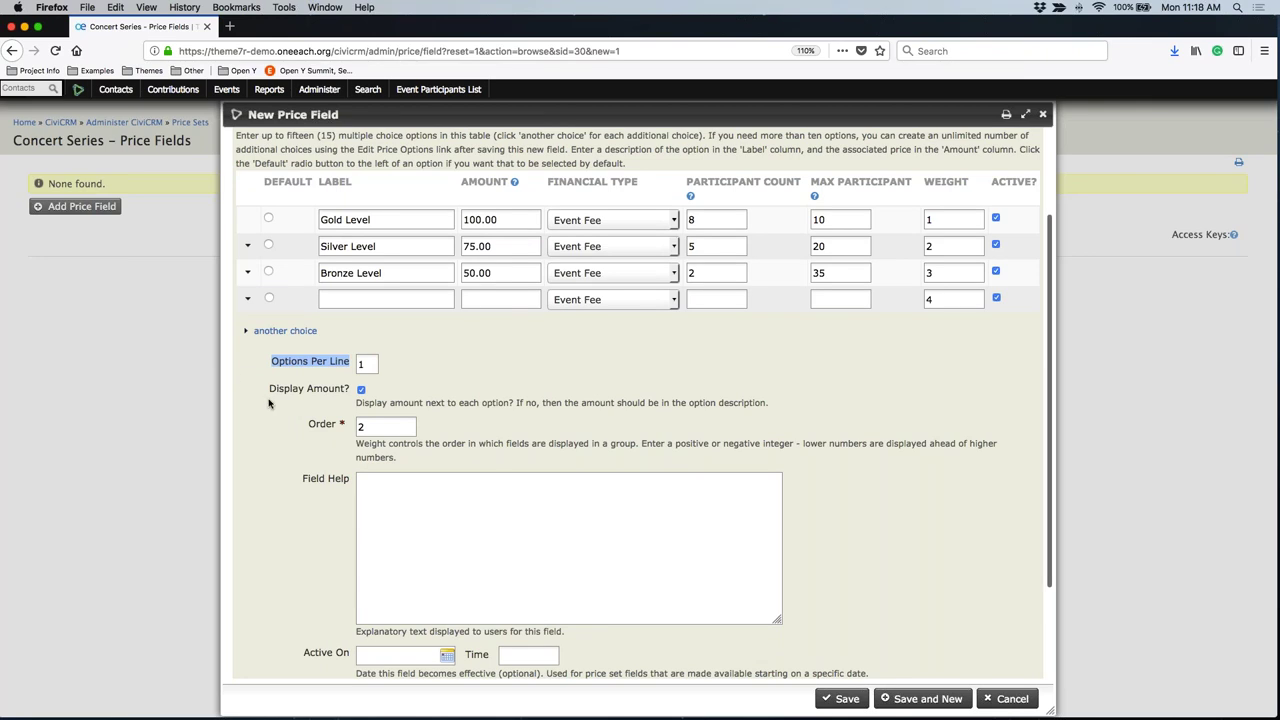
{"action": "double_click", "coordinate": [365, 364]}
{"action": "left_click", "coordinate": [361, 391]}
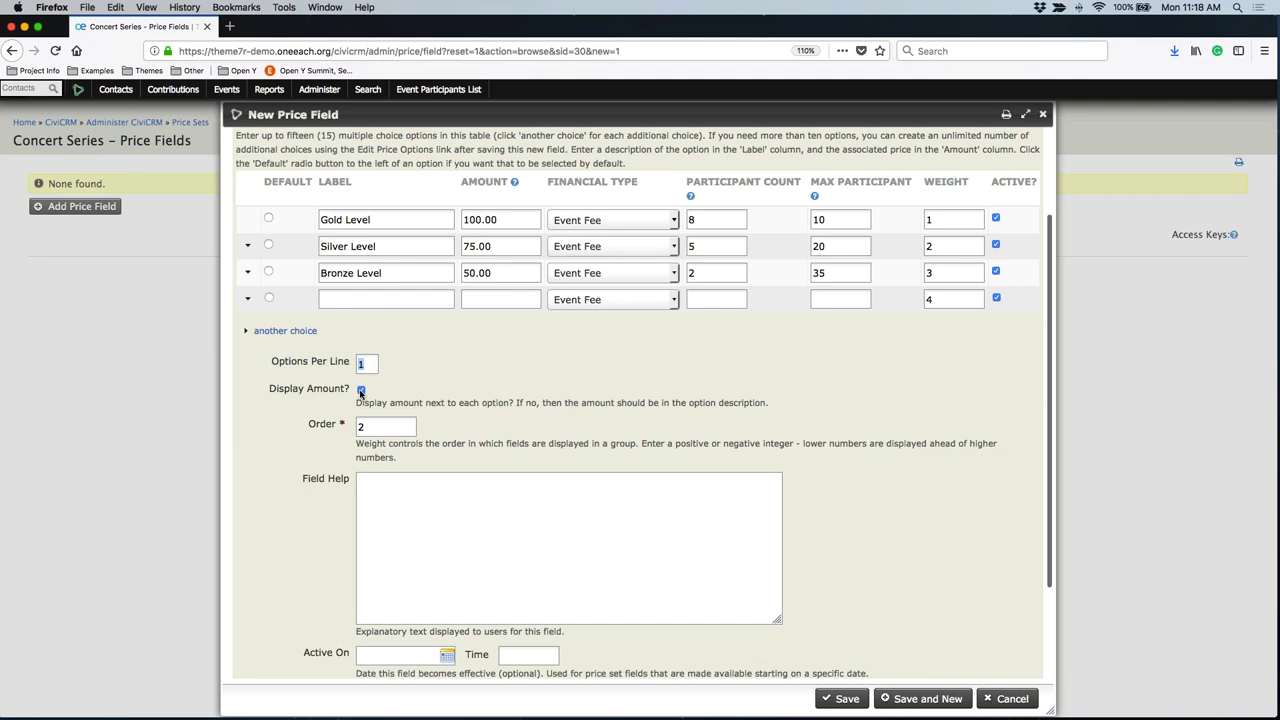
Step: Begin the field help text with "Gold Level Sponsorship includes: 8"
{"action": "left_click", "coordinate": [423, 517]}
{"action": "scroll", "coordinate": [423, 394], "scroll_direction": "down", "scroll_amount": 2}
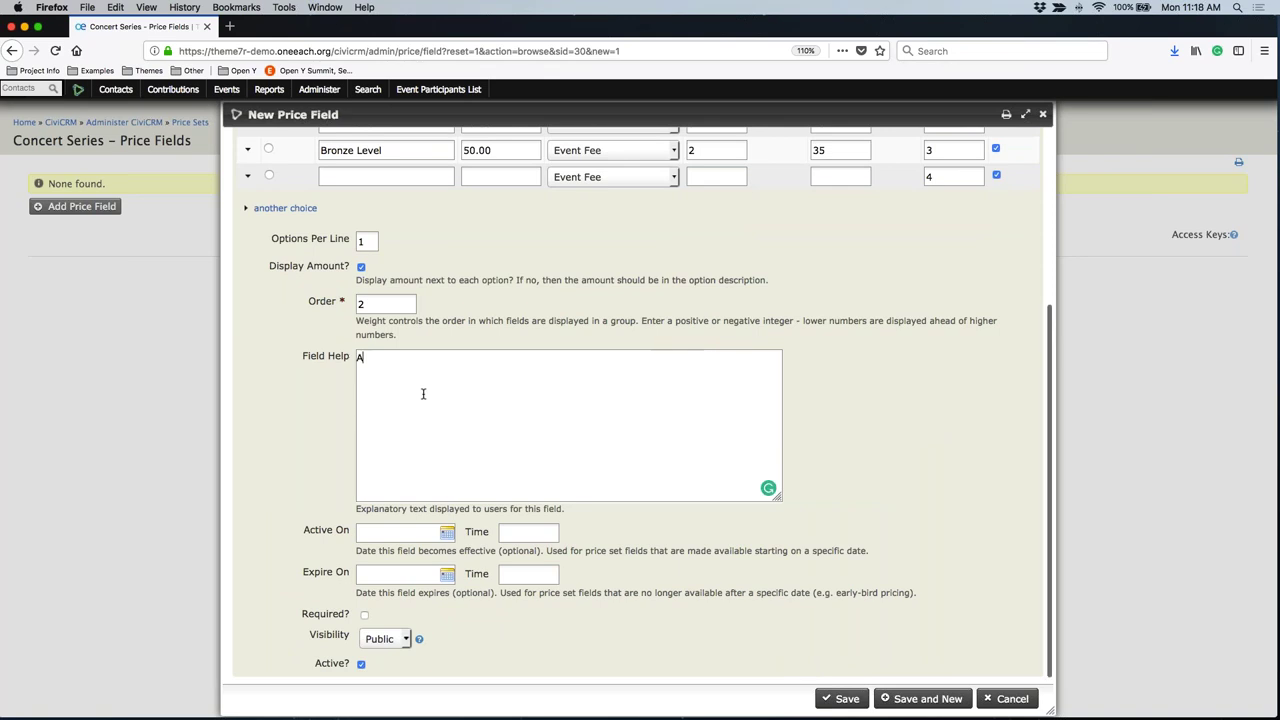
{"action": "type", "text": "Gold Level "}
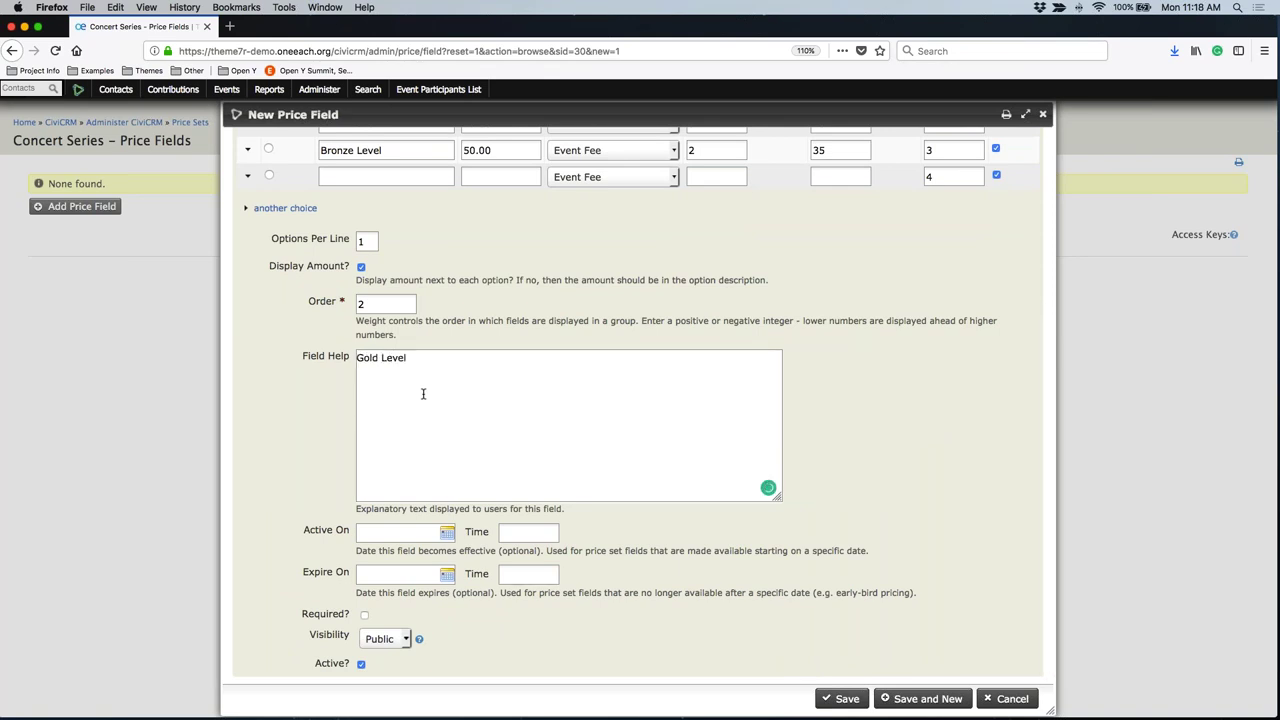
{"action": "type", "text": "Sponsorship "}
{"action": "type", "text": "in"}
{"action": "type", "text": "cludes"}
{"action": "type", "text": ": 10"}
{"action": "scroll", "coordinate": [423, 394], "scroll_direction": "up", "scroll_amount": 3}
{"action": "key", "text": "BackSpace"}
{"action": "key", "text": "BackSpace"}
{"action": "type", "text": "8"}
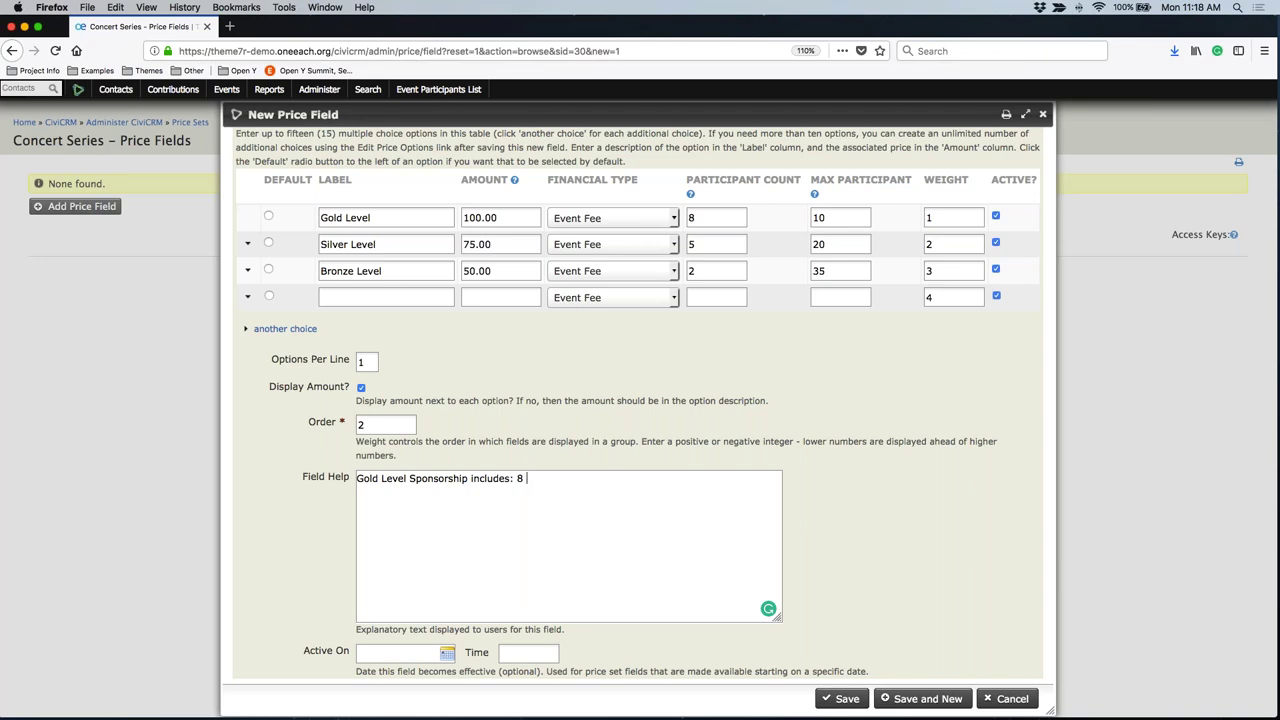
Step: Complete the Gold Level help line with "single admission tickets, seats in the orchestra pit, complimentary champagne"
{"action": "type", "text": "single admistsion tickets, s"}
{"action": "key", "text": "BackSpace"}
{"action": "type", "text": "seats a"}
{"action": "key", "text": "BackSpace"}
{"action": "type", "text": "in the orchestra pits,"}
{"action": "key", "text": "BackSpace"}
{"action": "key", "text": "BackSpace"}
{"action": "type", "text": ", co"}
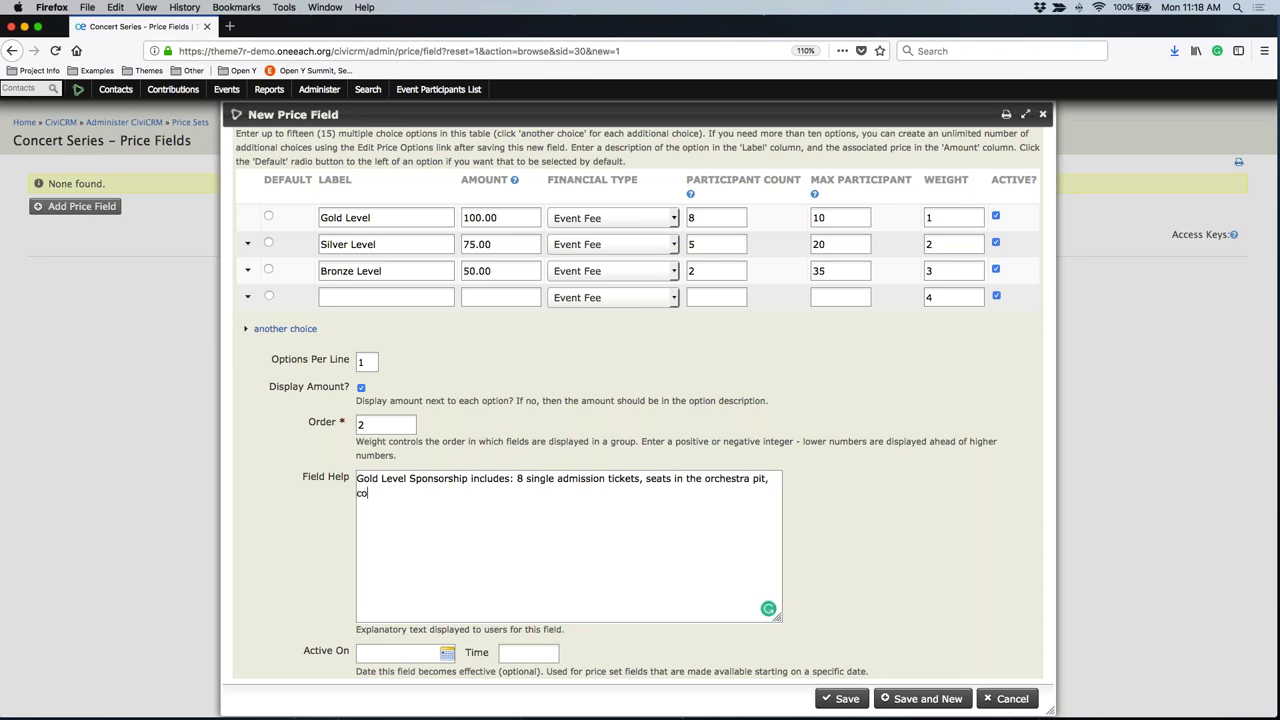
{"action": "type", "text": "mpletee"}
{"action": "key", "text": "BackSpace"}
{"action": "key", "text": "BackSpace"}
{"action": "key", "text": "BackSpace"}
{"action": "key", "text": "BackSpace"}
{"action": "type", "text": "imentary champage"}
{"action": "key", "text": "BackSpace"}
{"action": "type", "text": "ne"}
{"action": "key", "text": "Return"}
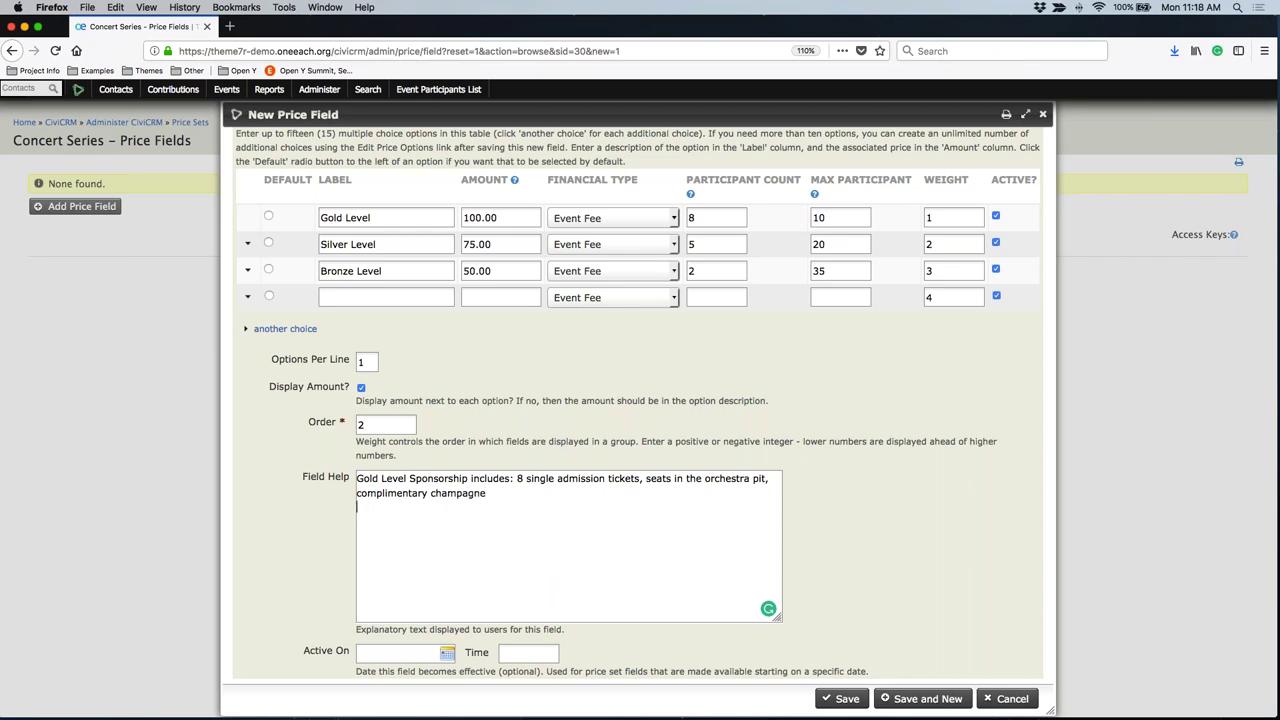
Step: Add the help line "Silver Level Sponsorship includes:..." and separate it from the Gold Level text with a blank line
{"action": "type", "text": "Silver Level Sponsorship includ"}
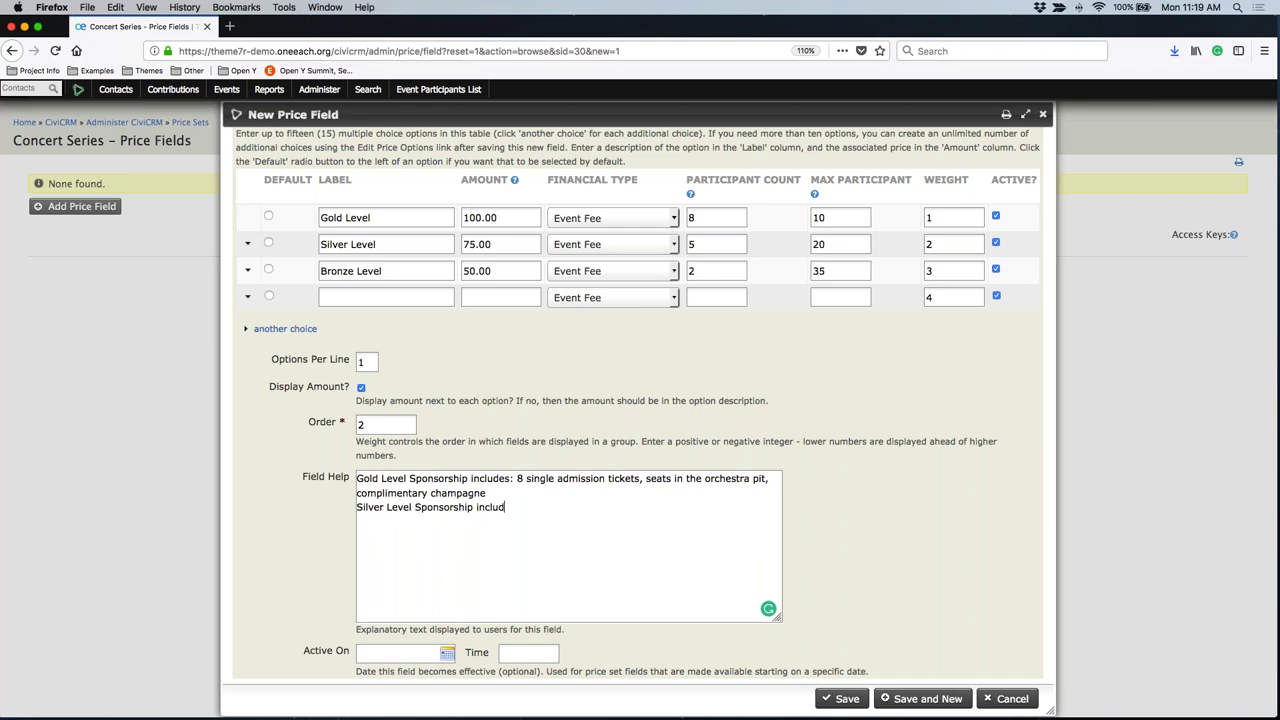
{"action": "type", "text": "es:..."}
{"action": "left_click", "coordinate": [504, 497]}
{"action": "key", "text": "Return"}
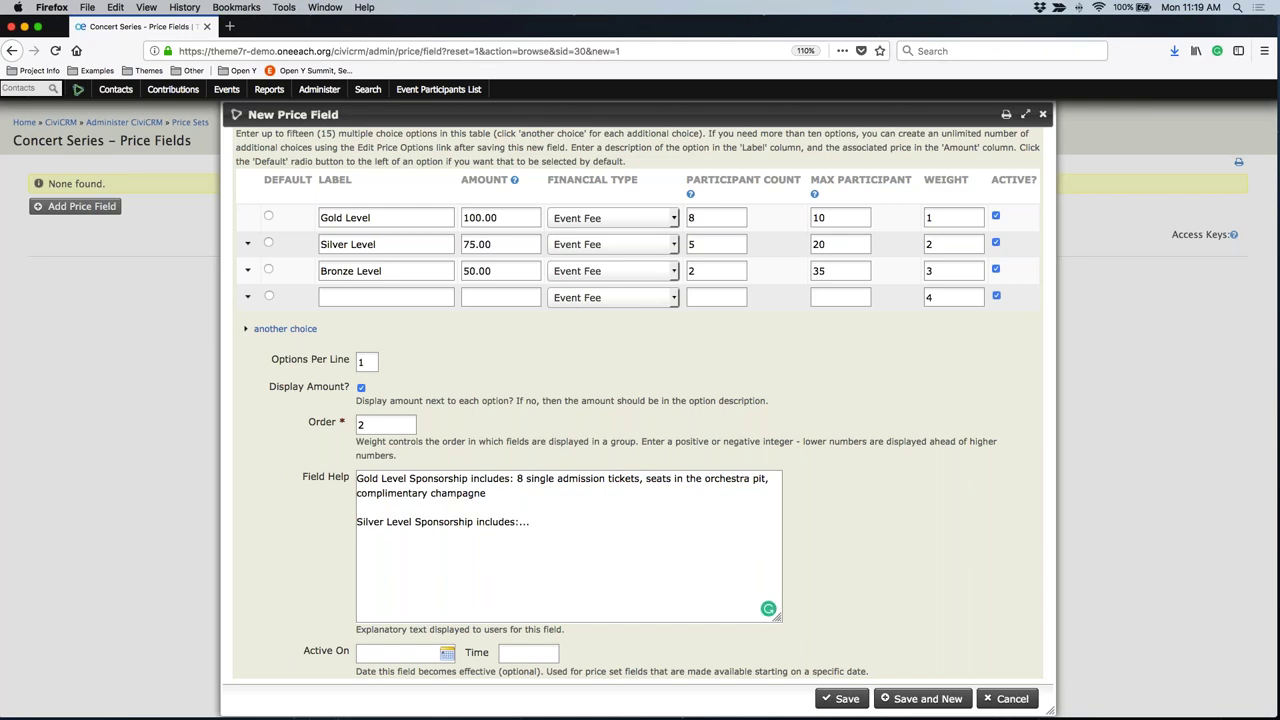
Step: Save the Sponsorship Admission field and label a new Text / Numeric Quantity price field Raffle Tickets
{"action": "scroll", "coordinate": [640, 400], "scroll_direction": "down", "scroll_amount": 3}
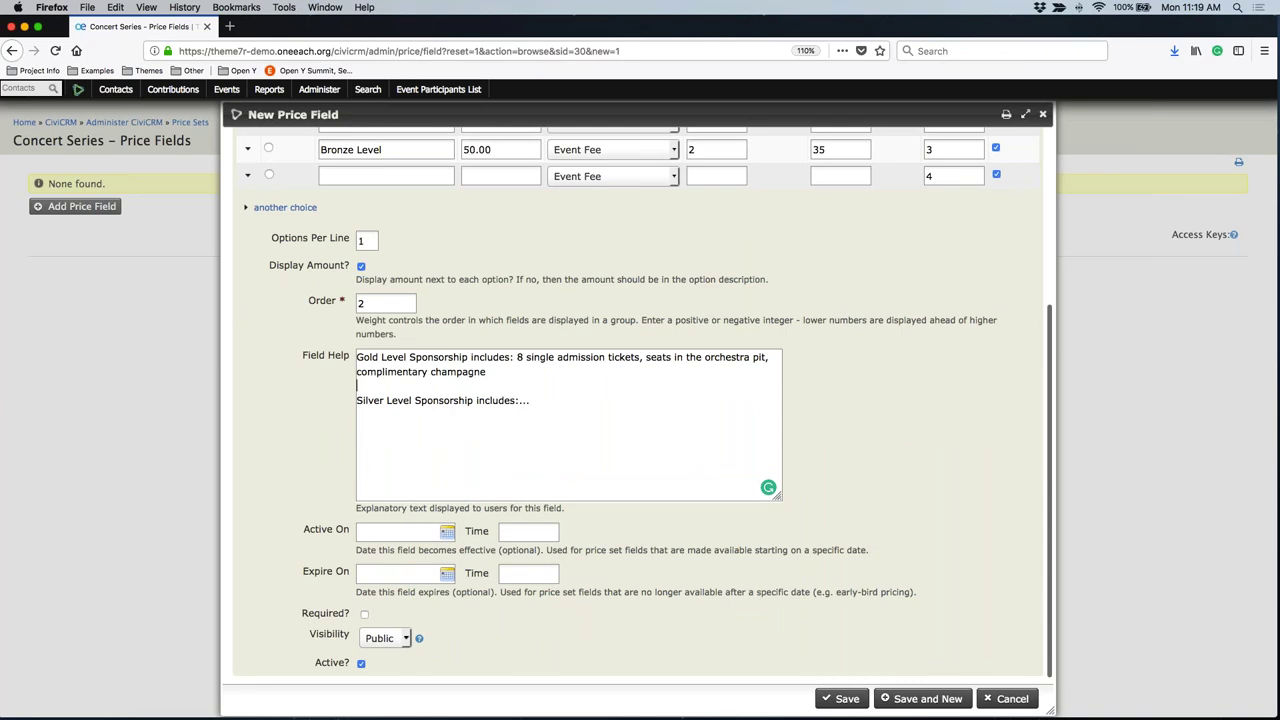
{"action": "scroll", "coordinate": [445, 293], "scroll_direction": "up", "scroll_amount": 2}
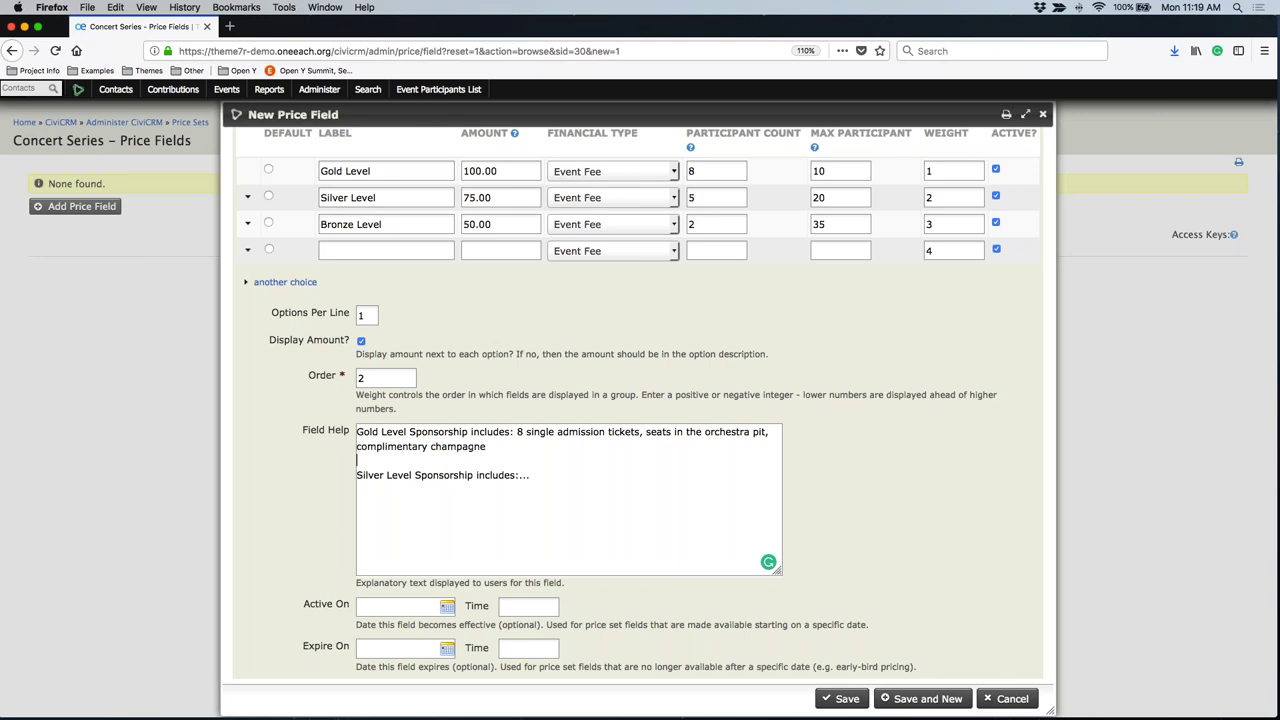
{"action": "scroll", "coordinate": [325, 561], "scroll_direction": "down", "scroll_amount": 2}
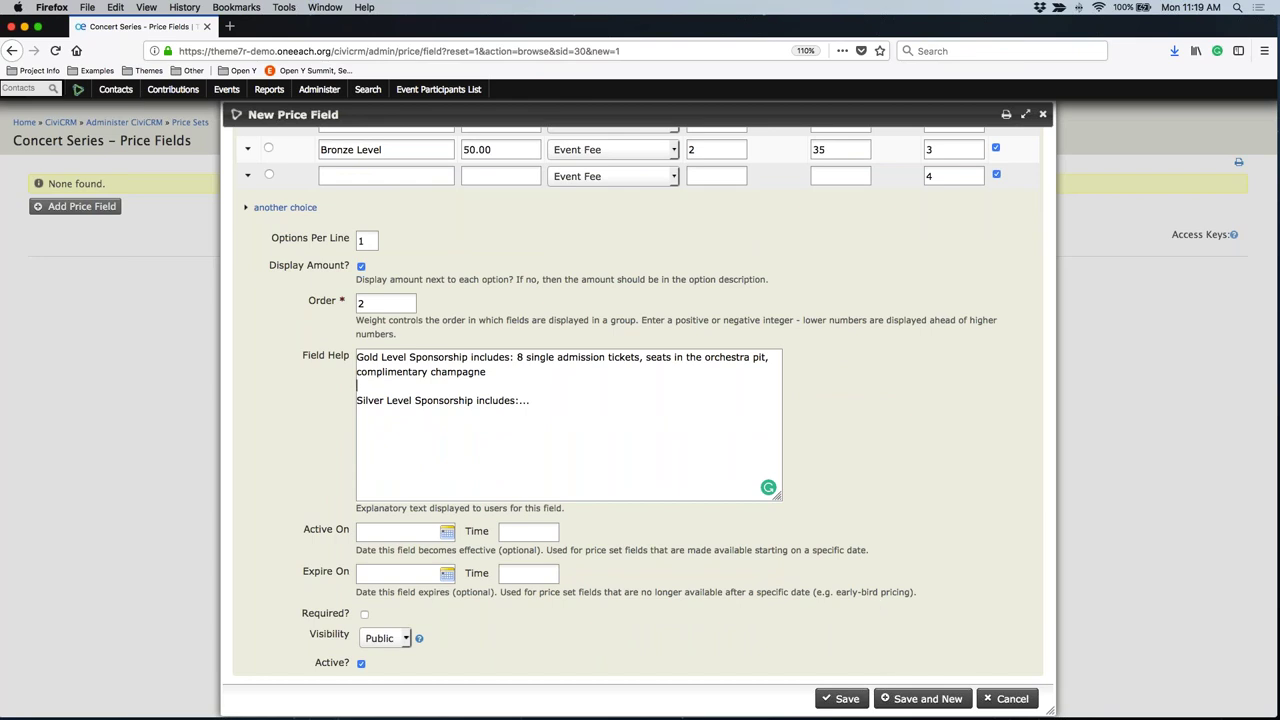
{"action": "left_click", "coordinate": [888, 701]}
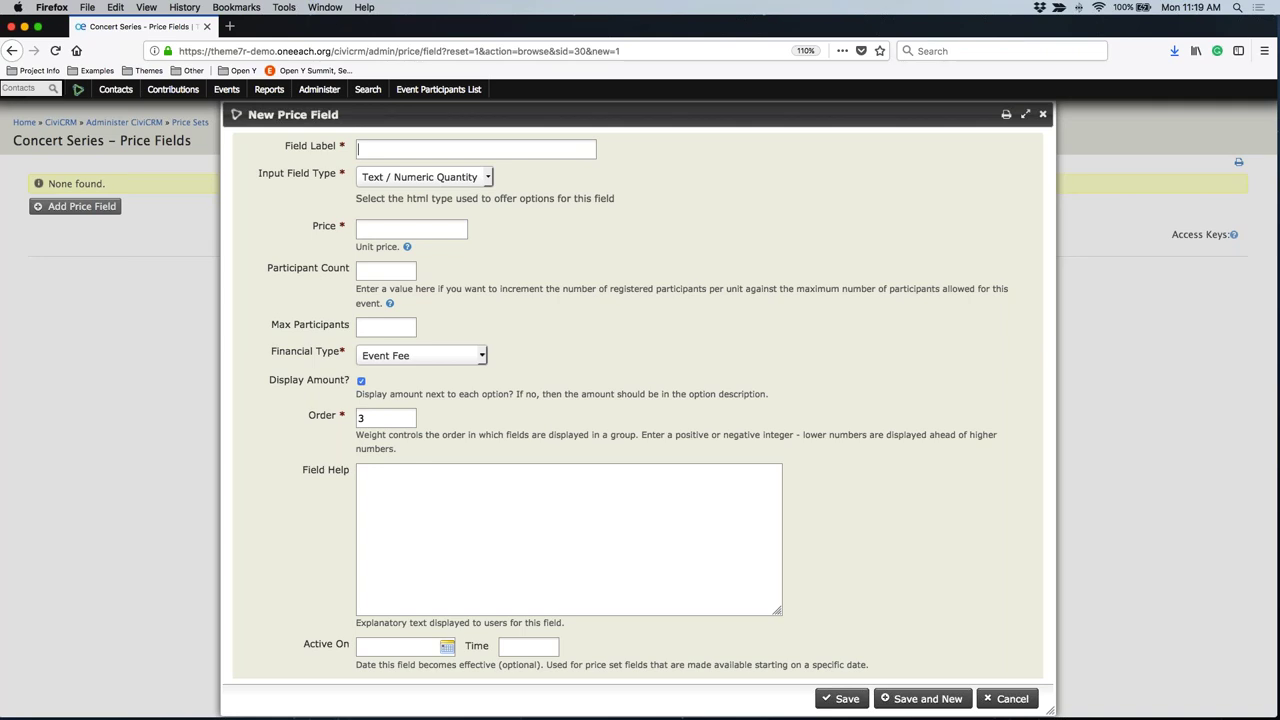
{"action": "type", "text": "Raffle Tickets"}
{"action": "left_click", "coordinate": [372, 178]}
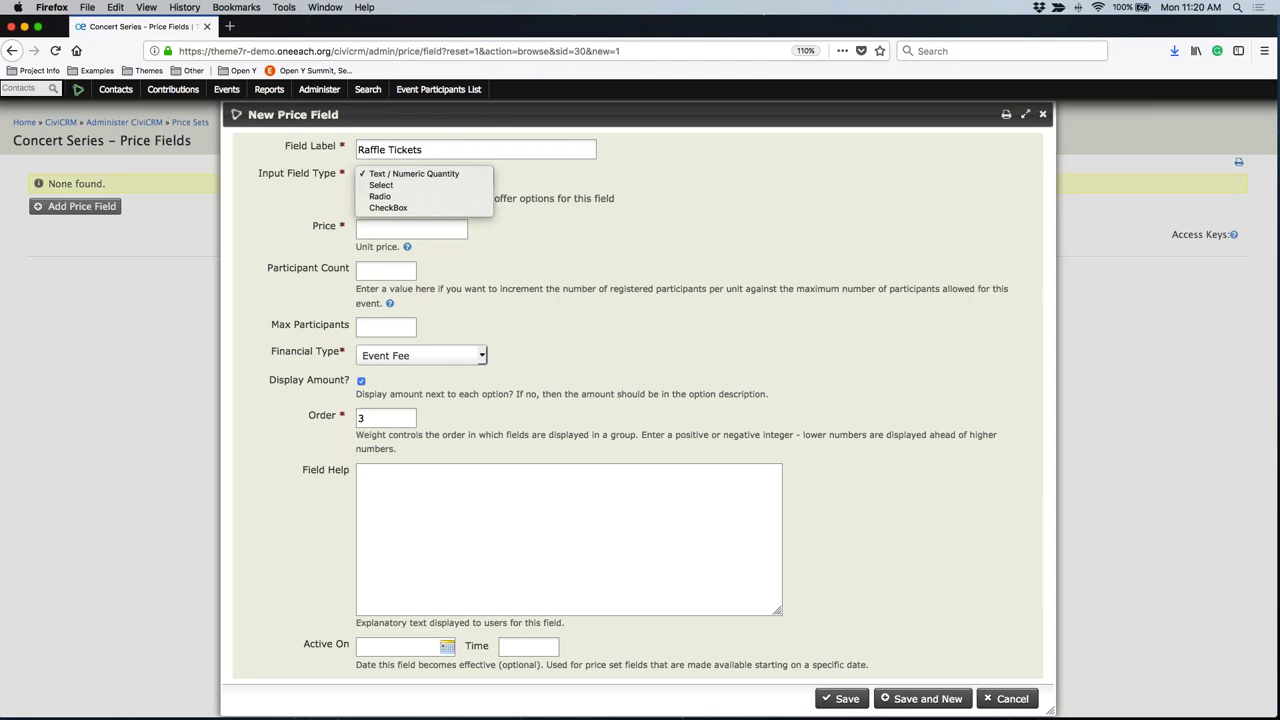
{"action": "left_click", "coordinate": [400, 174]}
Step: Set the Raffle Tickets field's unit price to 5.00 and its max participants to 600
{"action": "left_click", "coordinate": [411, 229]}
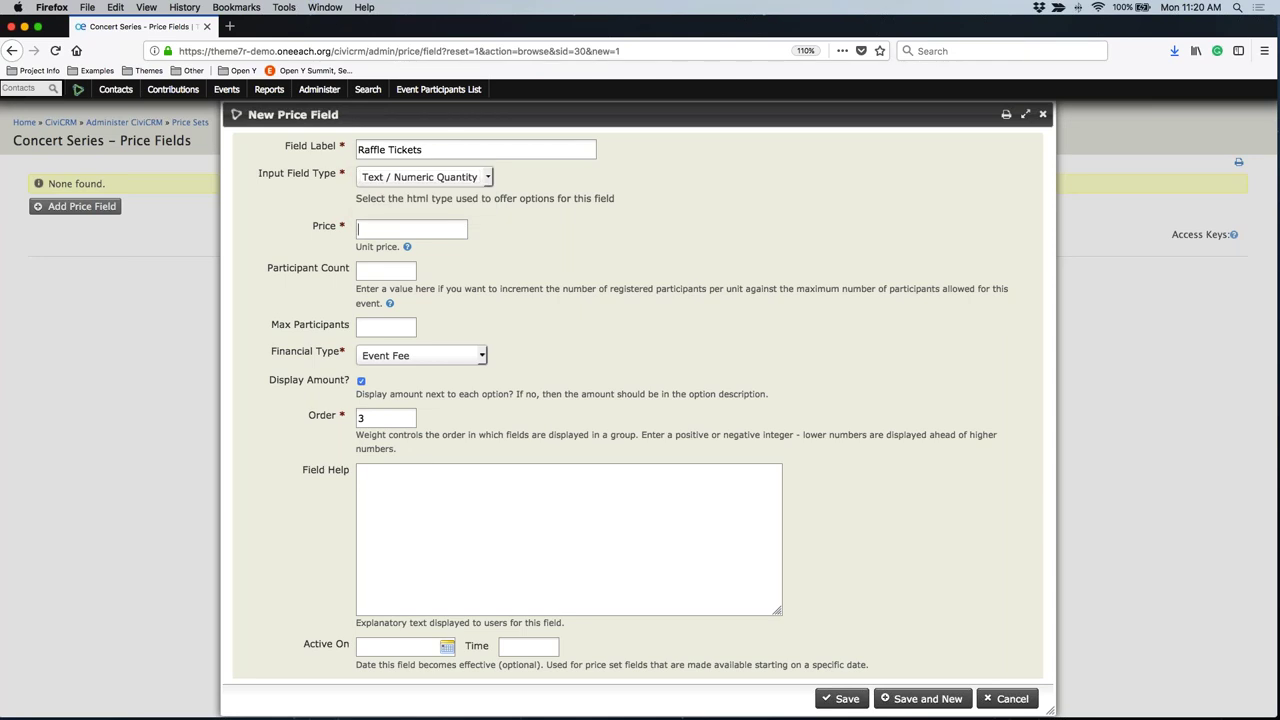
{"action": "type", "text": "5.00"}
{"action": "key", "text": "Tab"}
{"action": "type", "text": "600"}
{"action": "scroll", "coordinate": [640, 400], "scroll_direction": "down", "scroll_amount": 1}
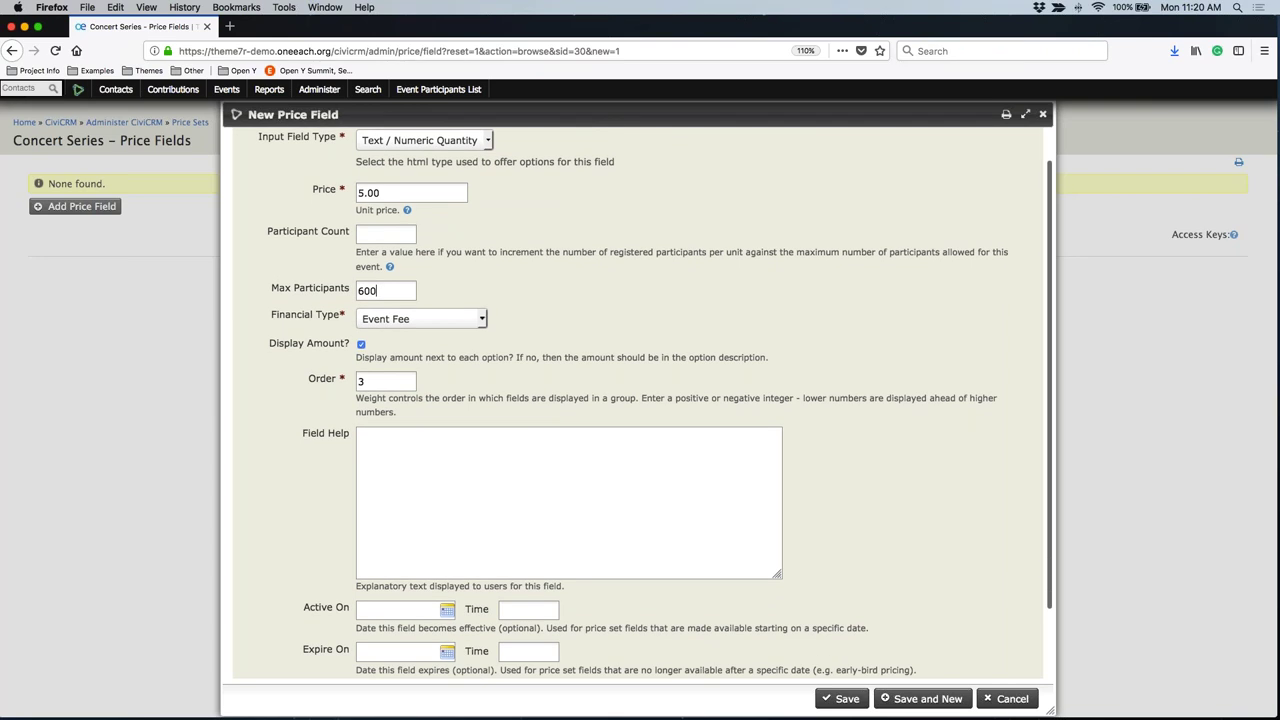
{"action": "scroll", "coordinate": [271, 363], "scroll_direction": "up", "scroll_amount": 1}
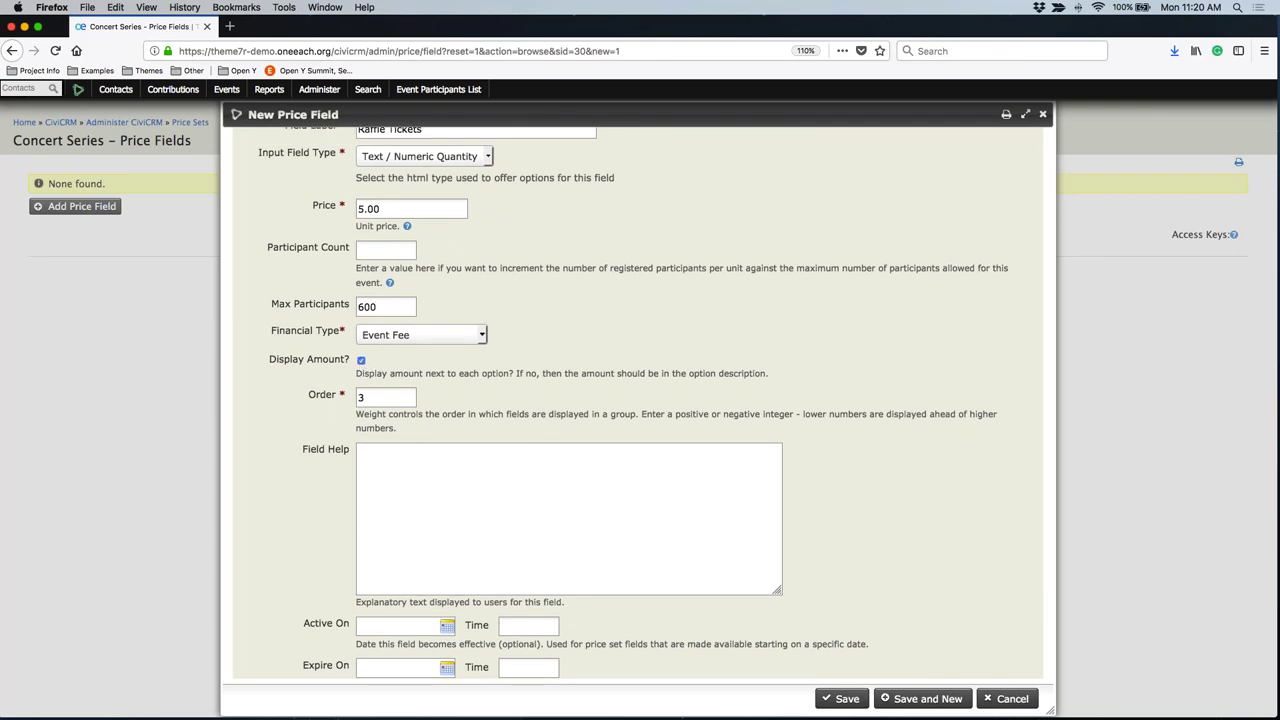
Step: Extend the price field's label to "Raffle Tickets ($5 a piece with proceeds going to charity)"
{"action": "scroll", "coordinate": [355, 325], "scroll_direction": "up", "scroll_amount": 1}
{"action": "left_click", "coordinate": [434, 149]}
{"action": "type", "text": "("}
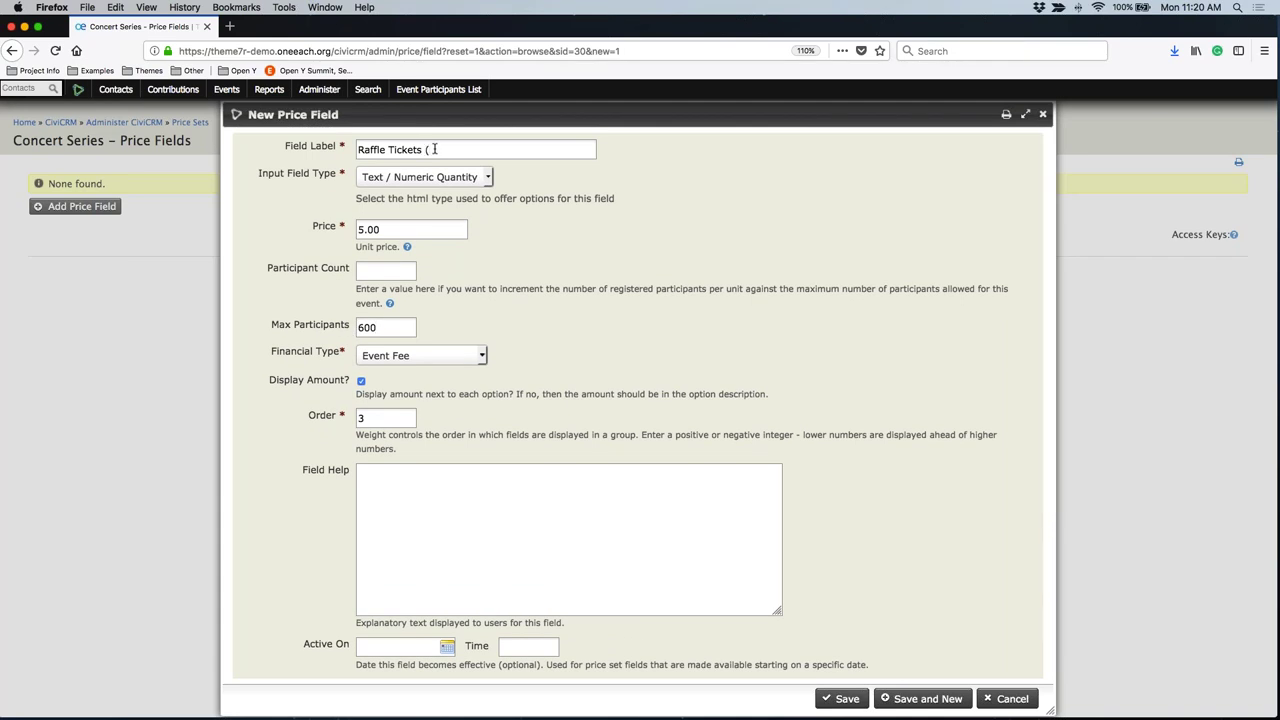
{"action": "type", "text": "$5 a peci"}
{"action": "key", "text": "BackSpace"}
{"action": "type", "text": "ice"}
{"action": "key", "text": "BackSpace"}
{"action": "type", "text": "e)"}
{"action": "key", "text": "BackSpace"}
{"action": "key", "text": "BackSpace"}
{"action": "key", "text": "BackSpace"}
{"action": "key", "text": "BackSpace"}
{"action": "key", "text": "BackSpace"}
{"action": "type", "text": "iece w"}
{"action": "type", "text": " proceeds"}
{"action": "key", "text": "BackSpace"}
{"action": "key", "text": "BackSpace"}
{"action": "key", "text": "BackSpace"}
{"action": "key", "text": "BackSpace"}
{"action": "key", "text": "BackSpace"}
{"action": "key", "text": "BackSpace"}
{"action": "key", "text": "BackSpace"}
{"action": "key", "text": "BackSpace"}
{"action": "key", "text": "BackSpace"}
{"action": "type", "text": "ithe"}
{"action": "key", "text": "BackSpace"}
{"action": "type", "text": "proces"}
{"action": "type", "text": "ds going to charity)"}
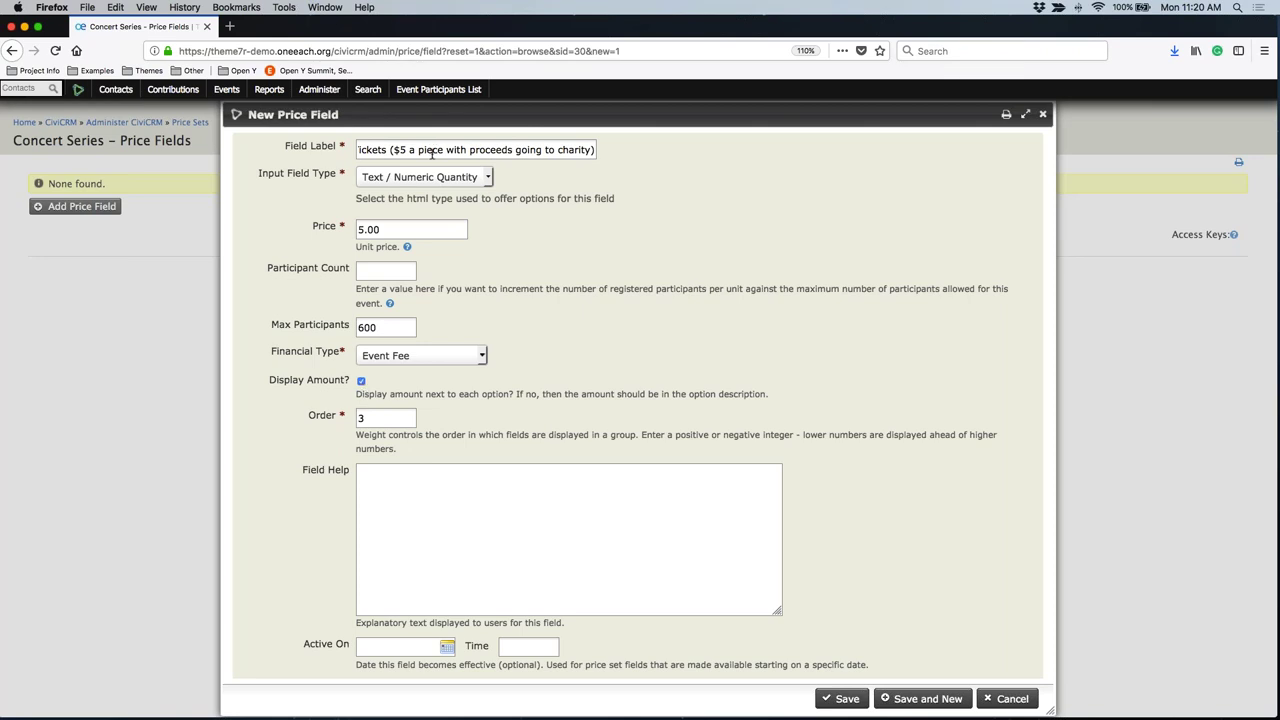
Step: Turn off the amount display for the raffle tickets price field and save the field
{"action": "left_click", "coordinate": [361, 381]}
{"action": "scroll", "coordinate": [451, 502], "scroll_direction": "down", "scroll_amount": 3}
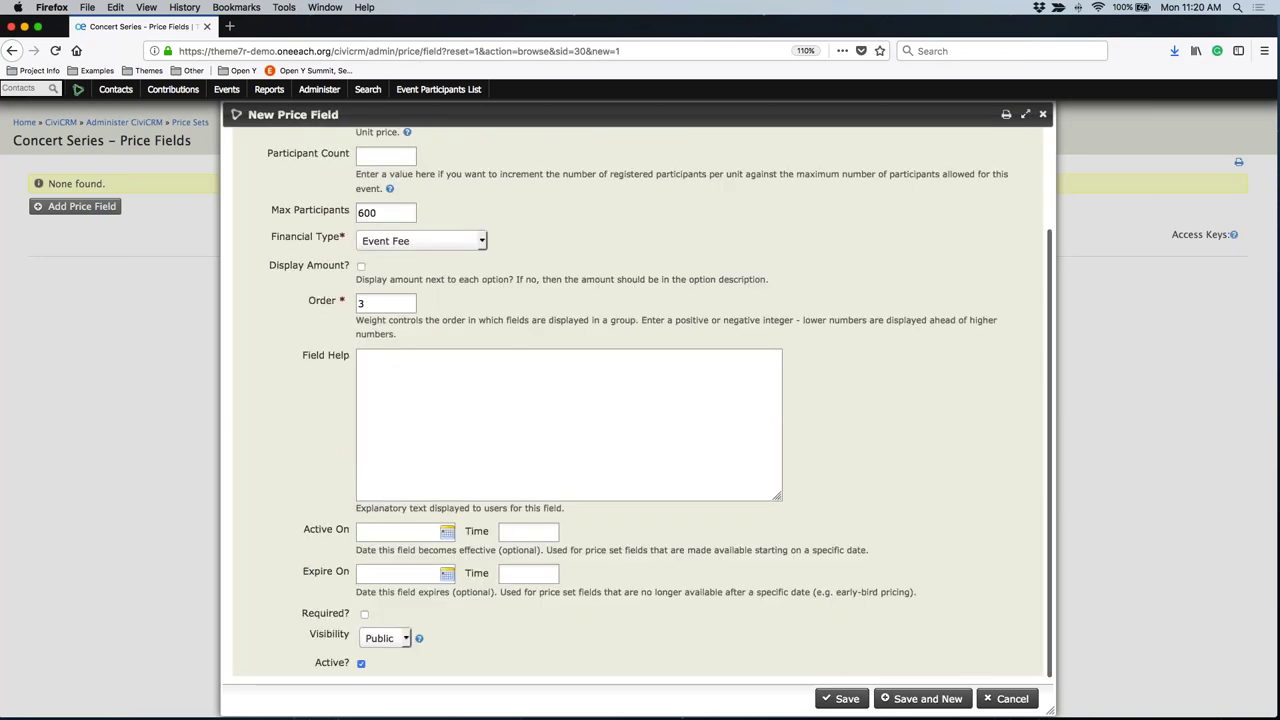
{"action": "scroll", "coordinate": [429, 359], "scroll_direction": "down", "scroll_amount": 1}
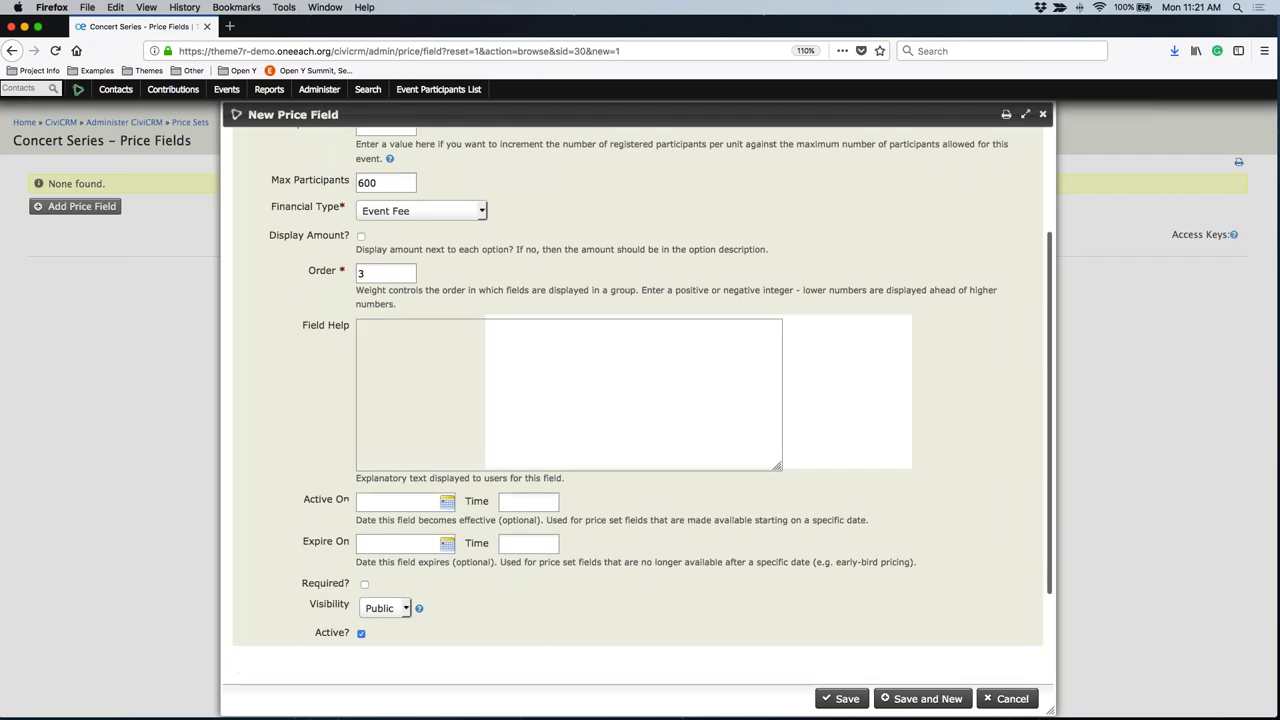
{"action": "scroll", "coordinate": [432, 462], "scroll_direction": "down", "scroll_amount": 4}
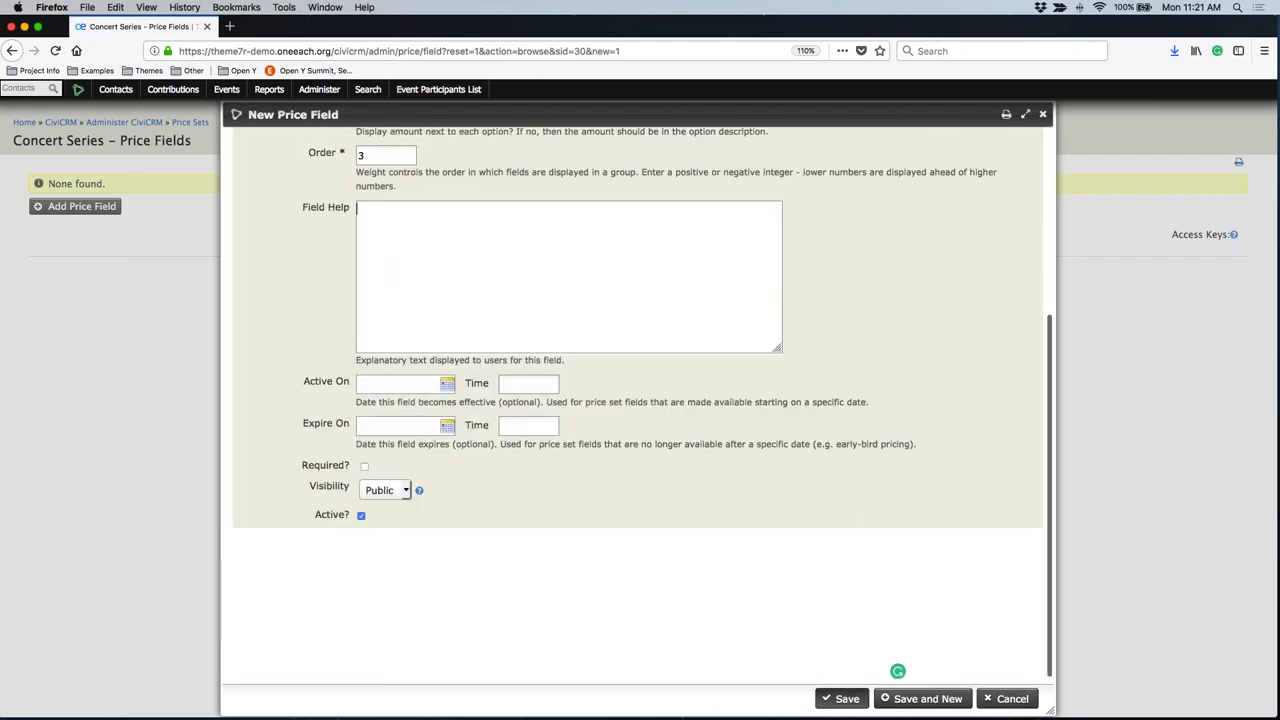
{"action": "left_click", "coordinate": [840, 698]}
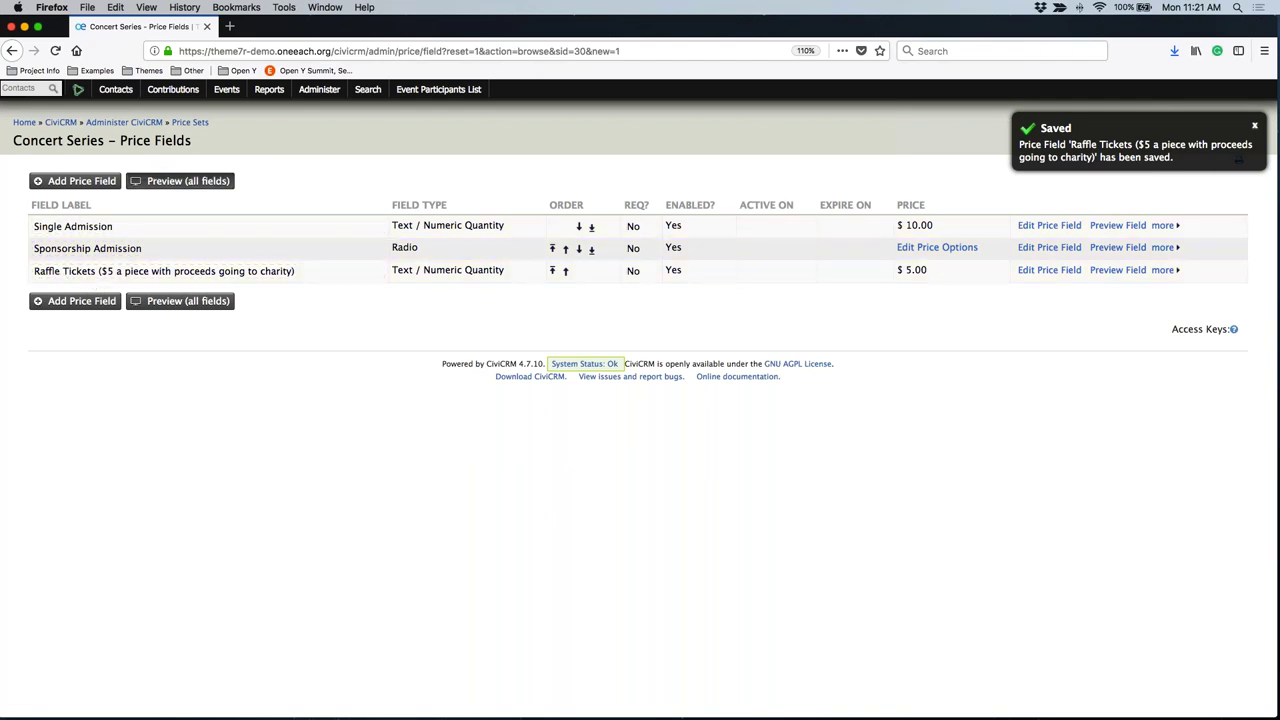
Step: Preview all price fields and test 3 single admissions with the sponsorship option none
{"action": "left_click", "coordinate": [180, 181]}
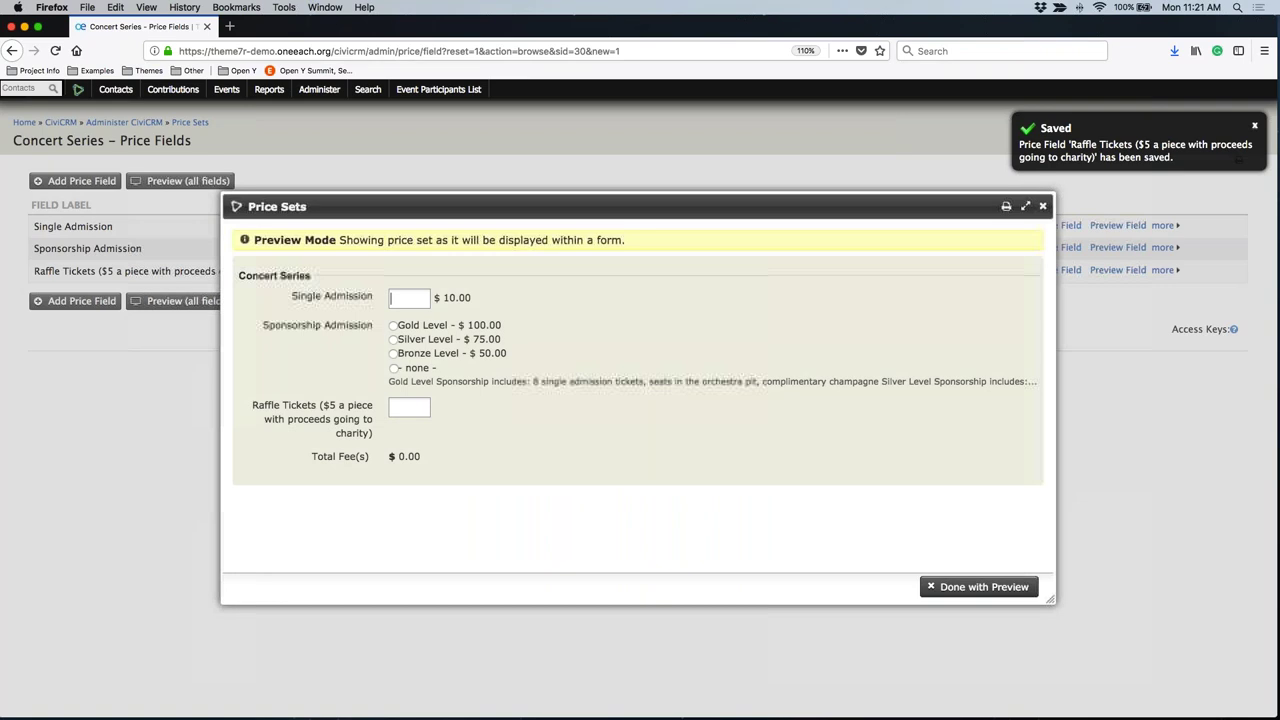
{"action": "left_click", "coordinate": [404, 299]}
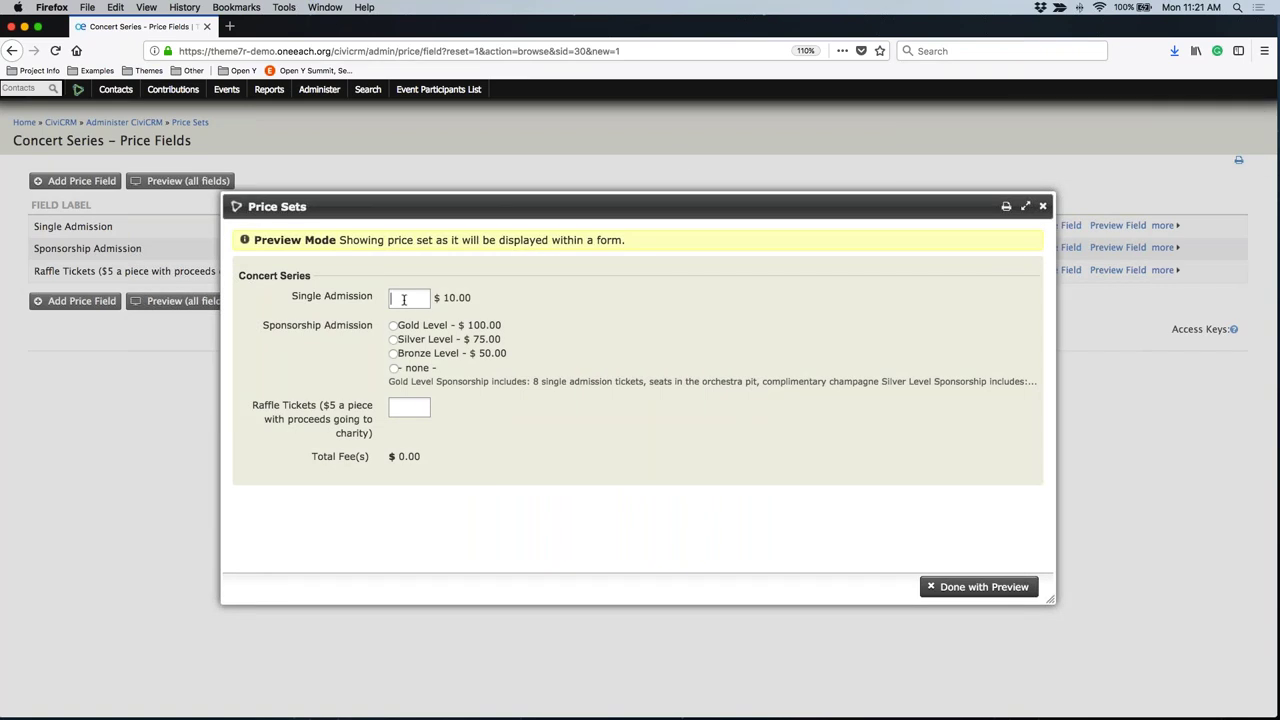
{"action": "type", "text": "3"}
{"action": "left_click", "coordinate": [412, 325]}
{"action": "left_click", "coordinate": [404, 370]}
{"action": "left_click_drag", "start_coordinate": [388, 381], "coordinate": [778, 390]}
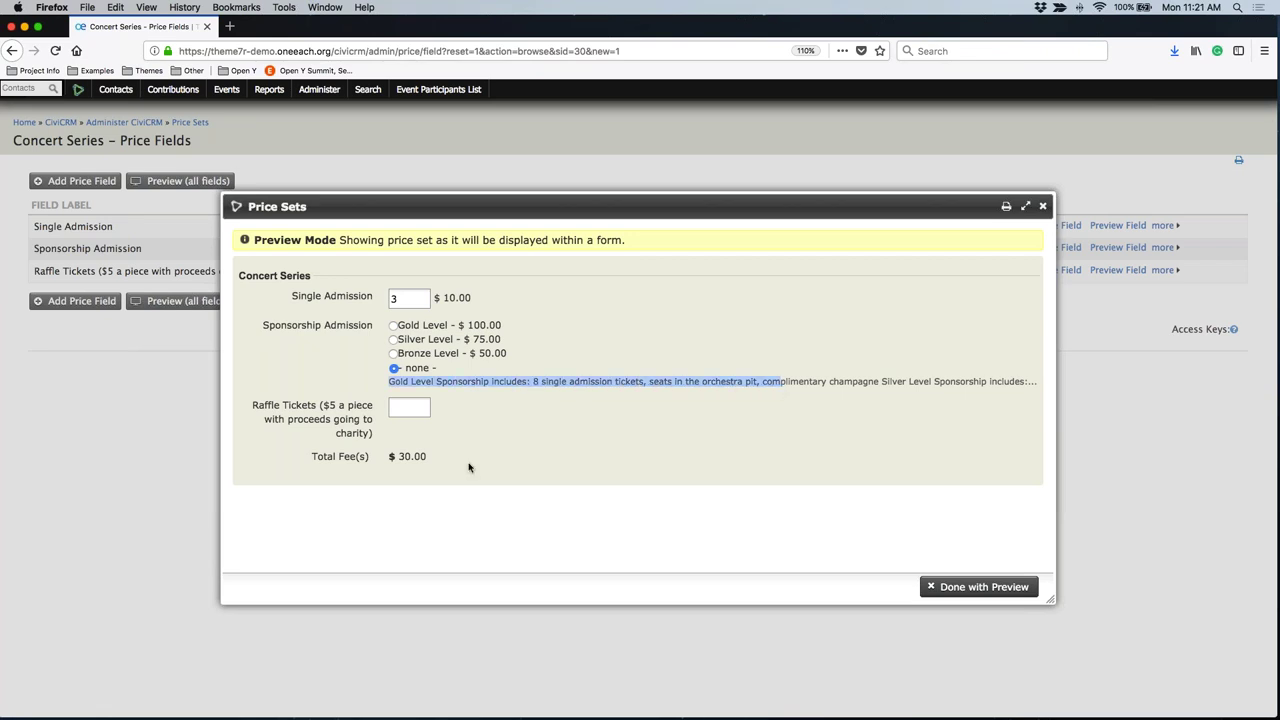
{"action": "left_click", "coordinate": [423, 517]}
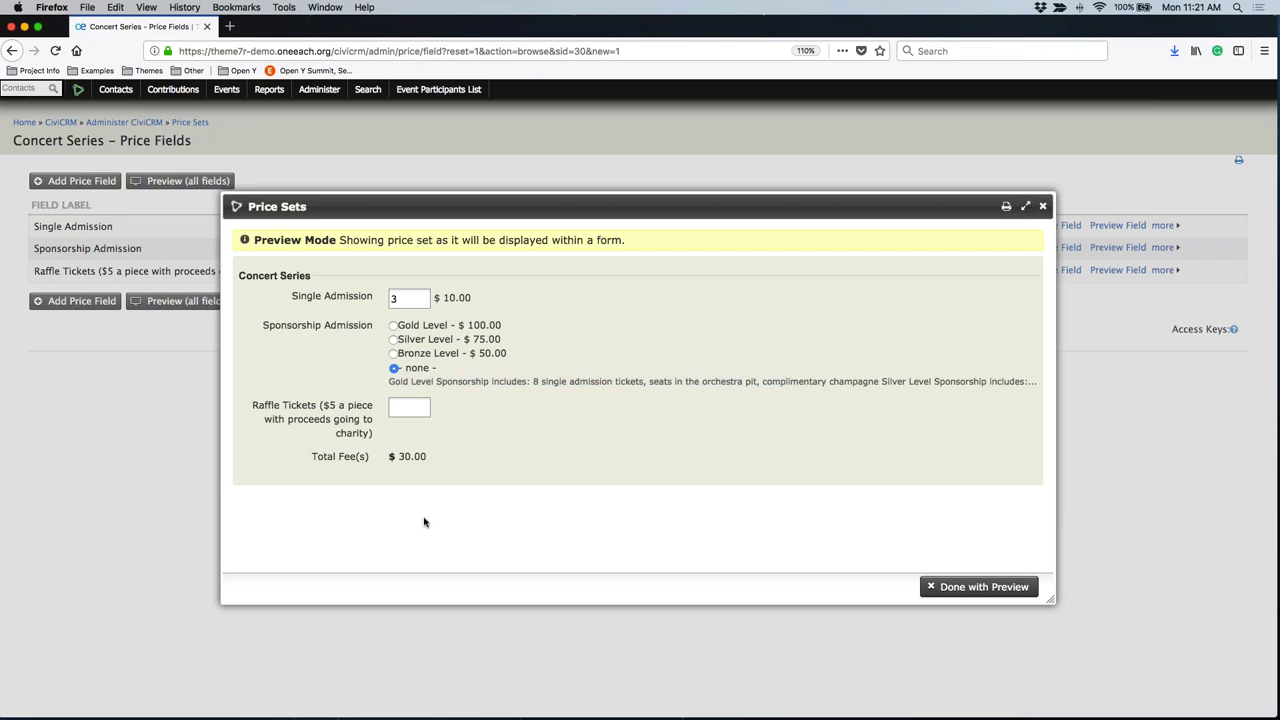
Step: Test 6 raffle tickets in the preview, check the total fee, and close the preview
{"action": "left_click", "coordinate": [391, 406]}
{"action": "type", "text": "6"}
{"action": "left_click", "coordinate": [398, 298]}
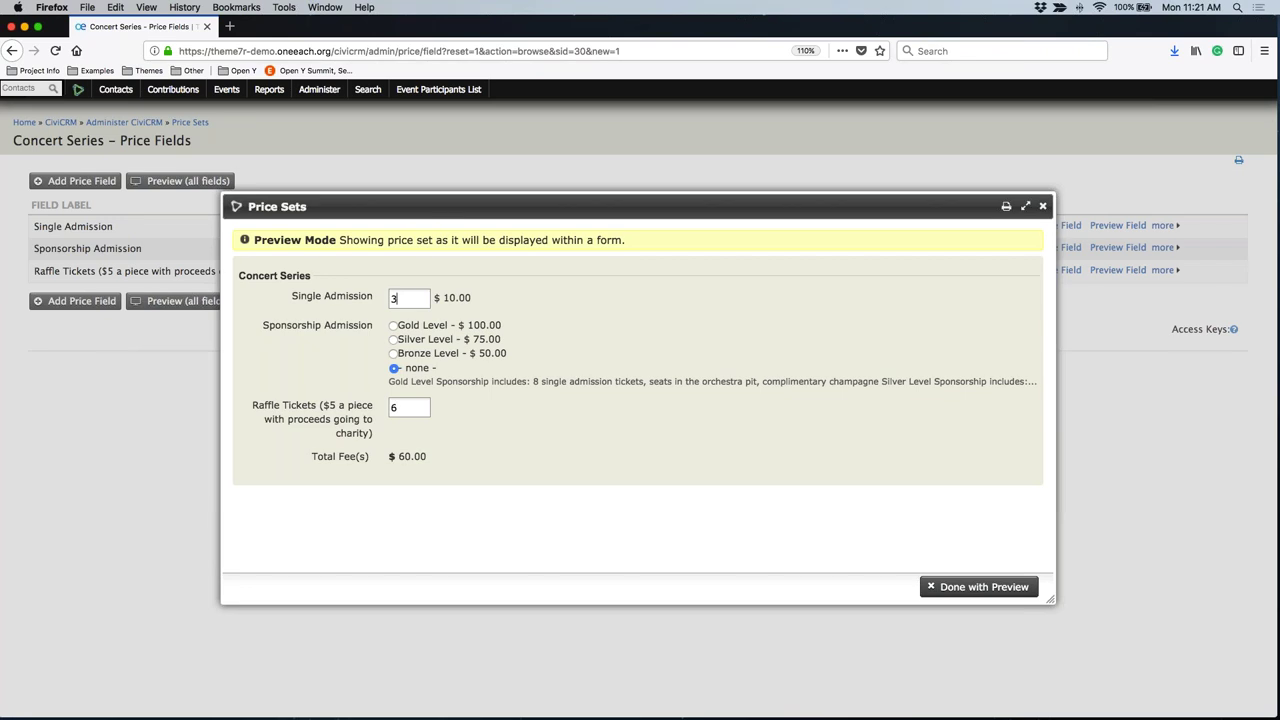
{"action": "double_click", "coordinate": [405, 298]}
{"action": "left_click_drag", "start_coordinate": [432, 298], "coordinate": [534, 333]}
{"action": "left_click_drag", "start_coordinate": [397, 456], "coordinate": [490, 459]}
{"action": "left_click", "coordinate": [292, 288]}
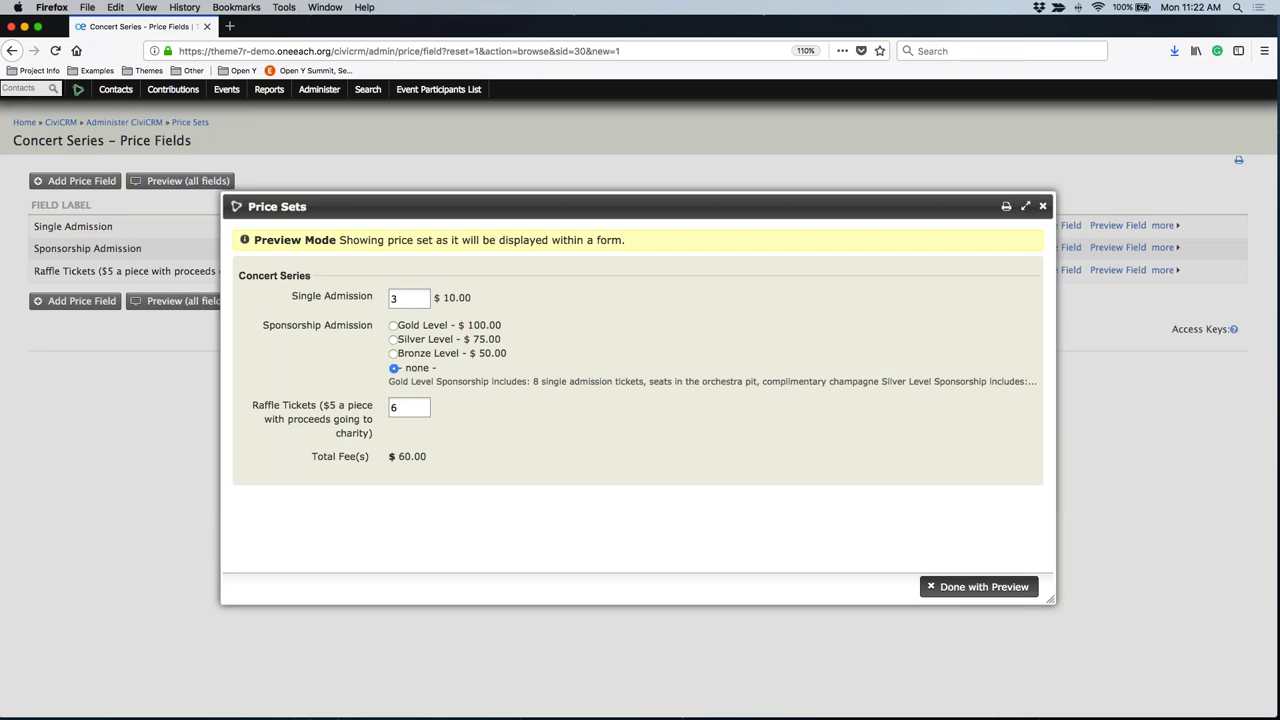
{"action": "left_click", "coordinate": [985, 587]}
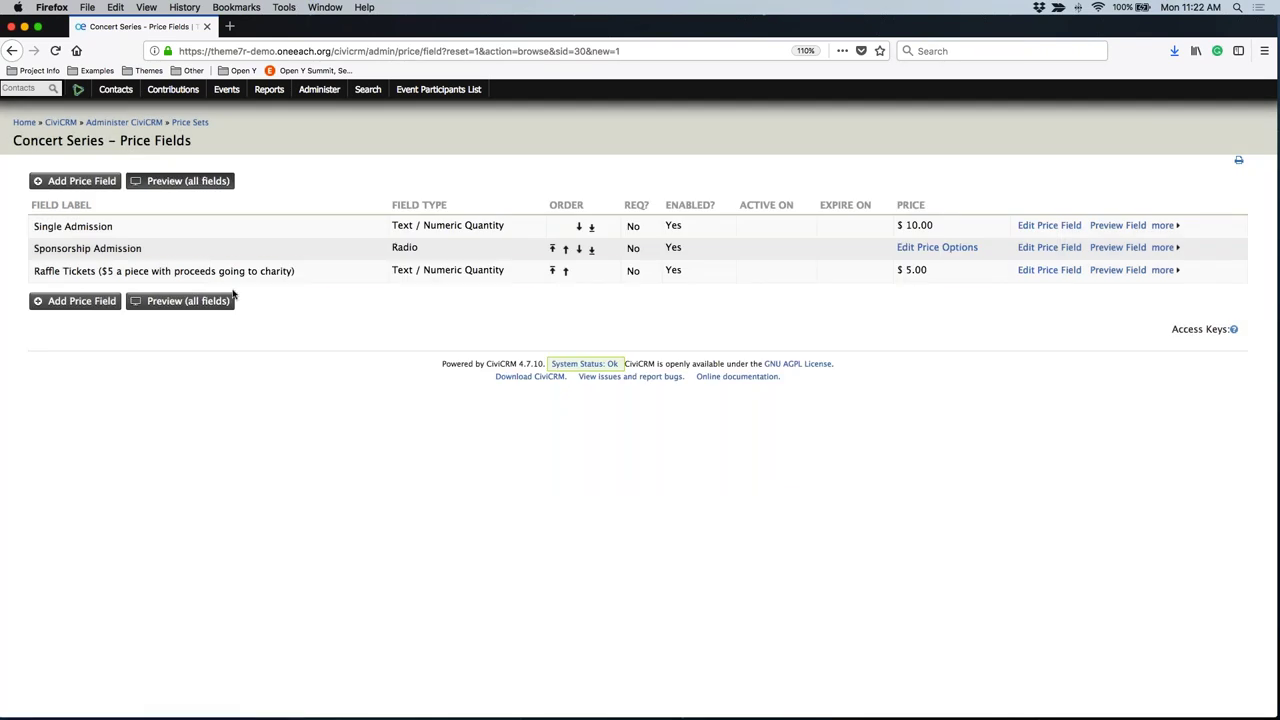
Step: Open the fee configuration of the Concert Series event from the list of managed events
{"action": "left_click", "coordinate": [231, 88]}
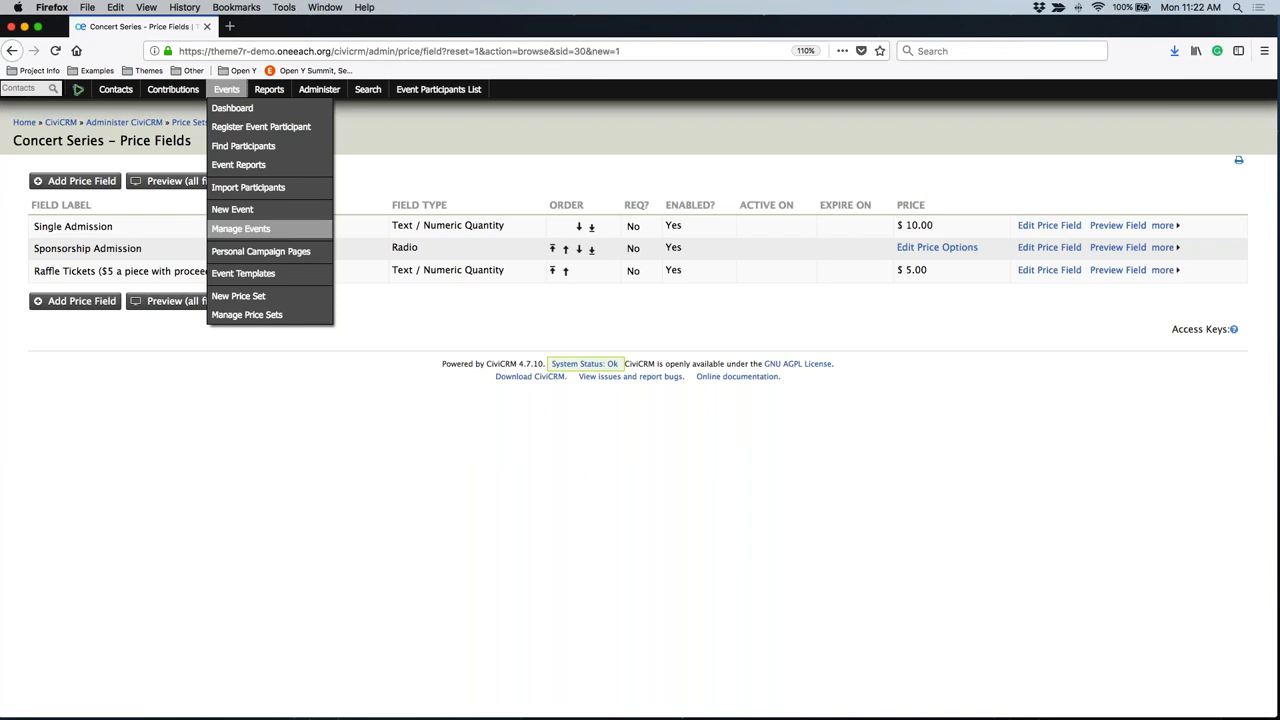
{"action": "left_click", "coordinate": [247, 229]}
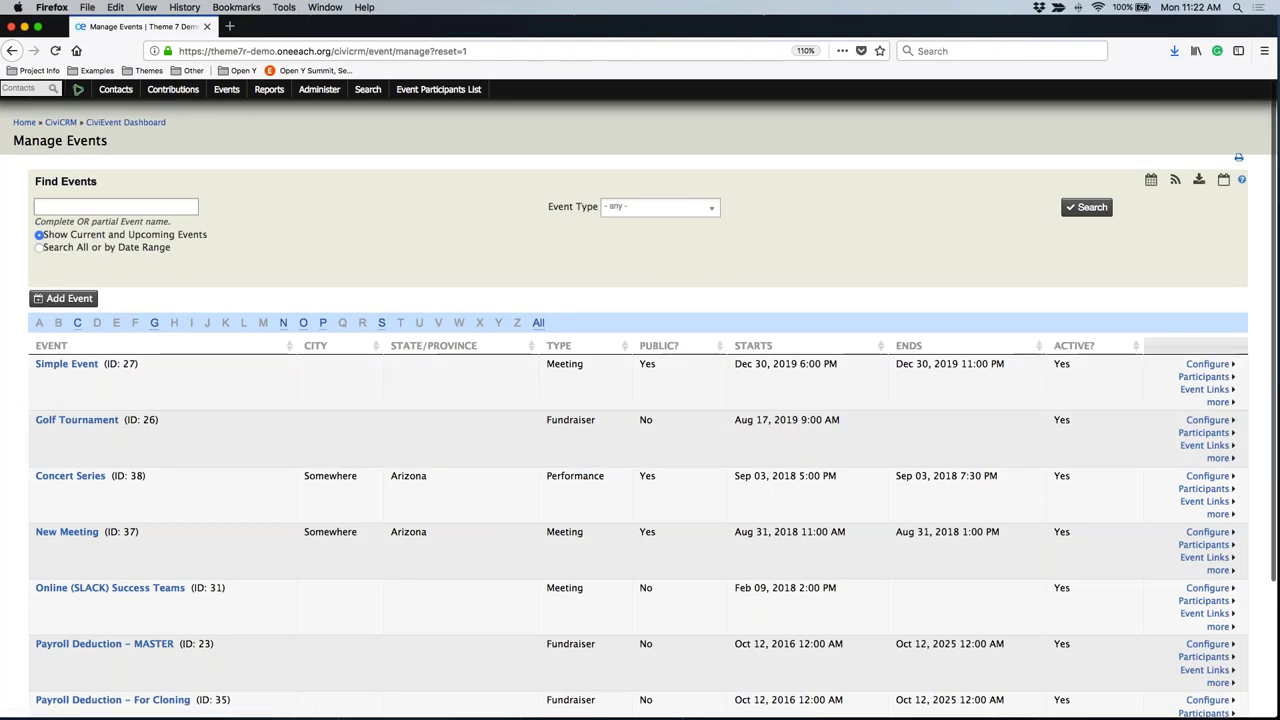
{"action": "scroll", "coordinate": [640, 400], "scroll_direction": "down", "scroll_amount": 1}
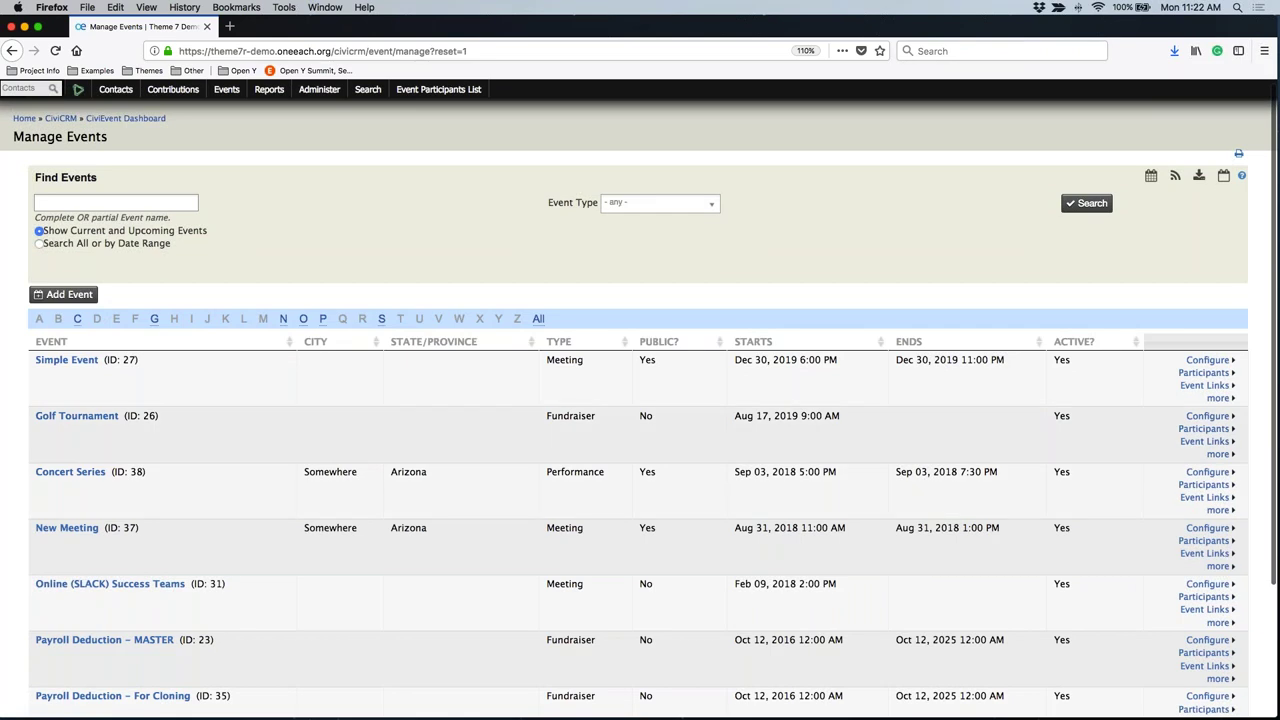
{"action": "left_click", "coordinate": [1209, 472]}
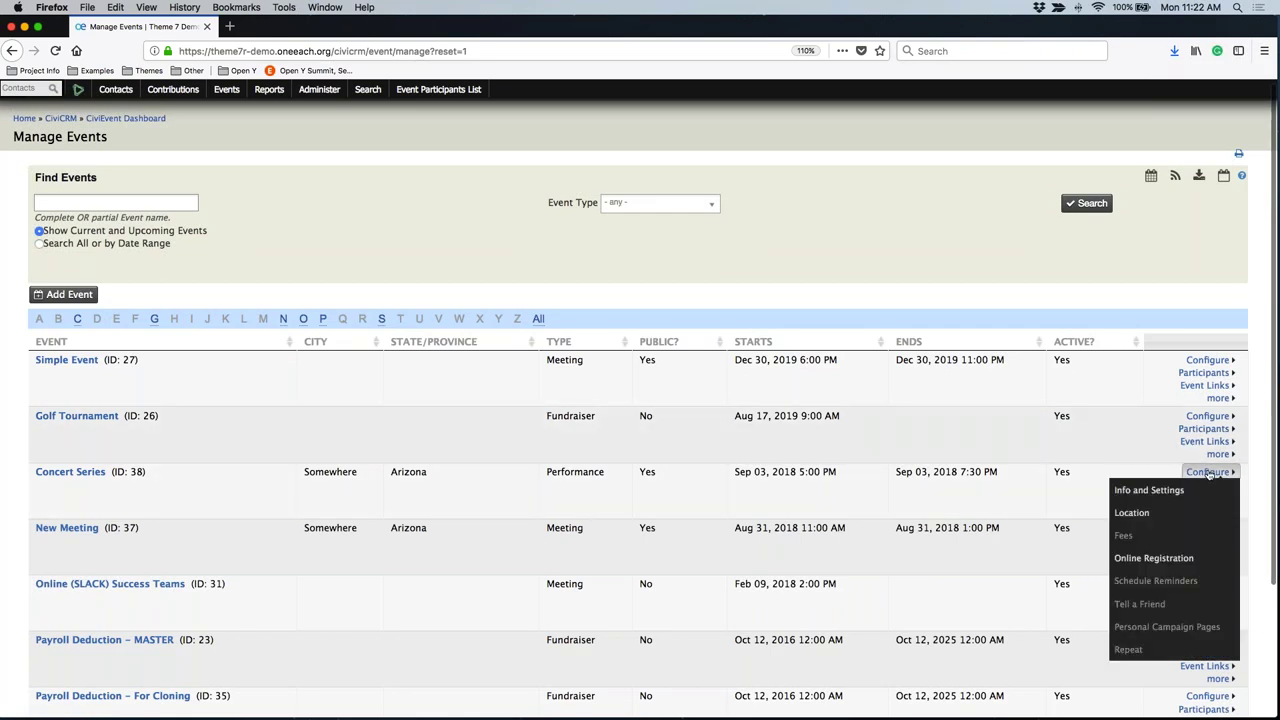
{"action": "left_click", "coordinate": [1140, 541]}
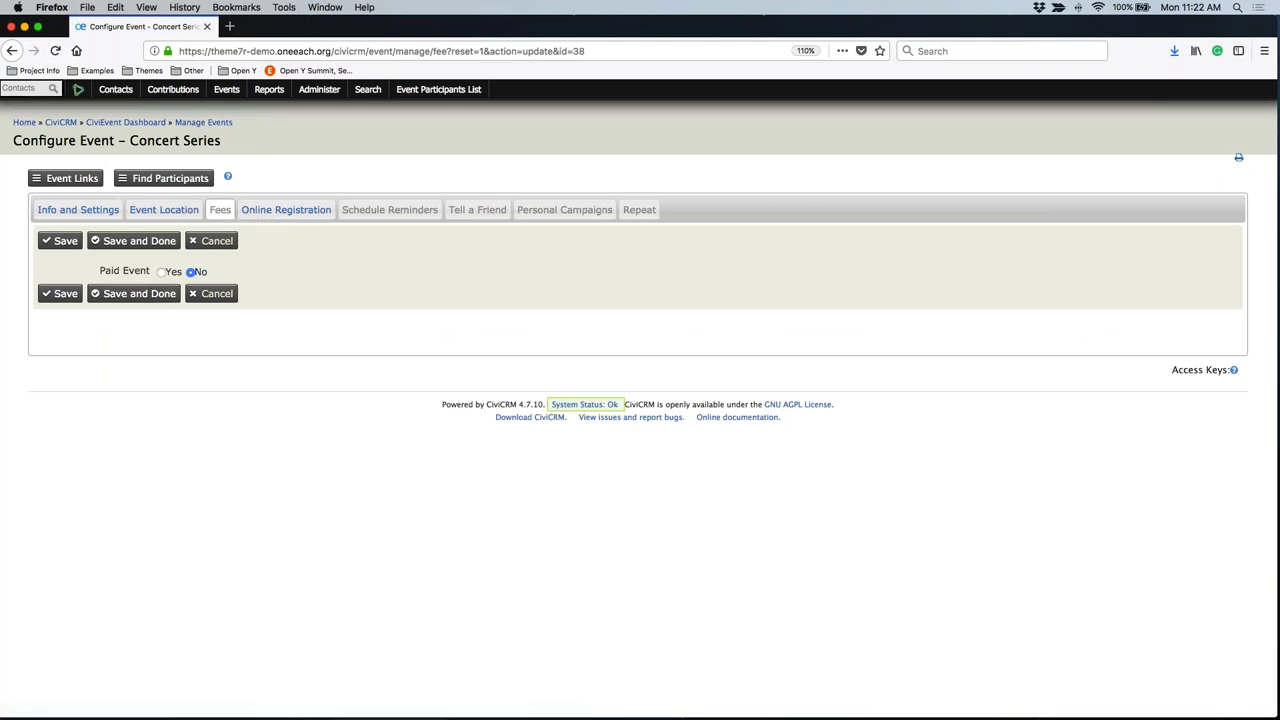
Step: Make the Concert Series a paid event using Test Processor as its payment processor, with the pay later option disabled
{"action": "left_click", "coordinate": [161, 272]}
{"action": "scroll", "coordinate": [491, 317], "scroll_direction": "down", "scroll_amount": 1}
{"action": "left_click", "coordinate": [270, 282]}
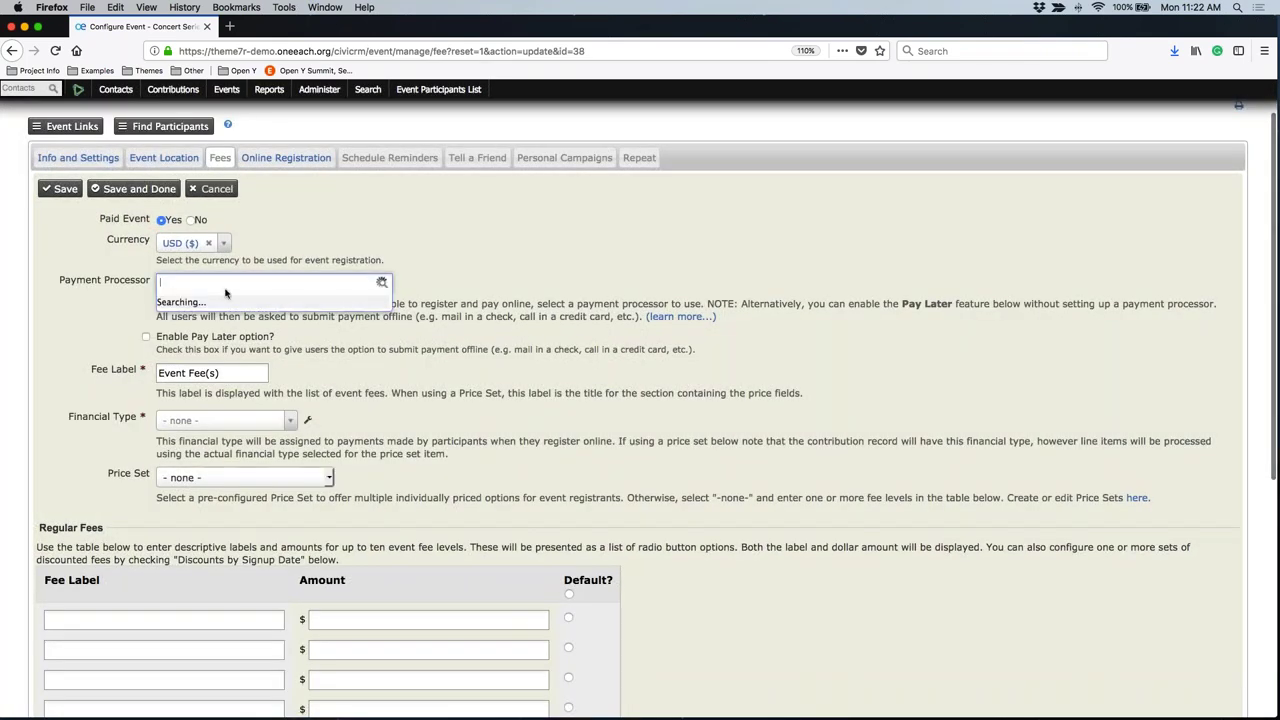
{"action": "left_click", "coordinate": [172, 305]}
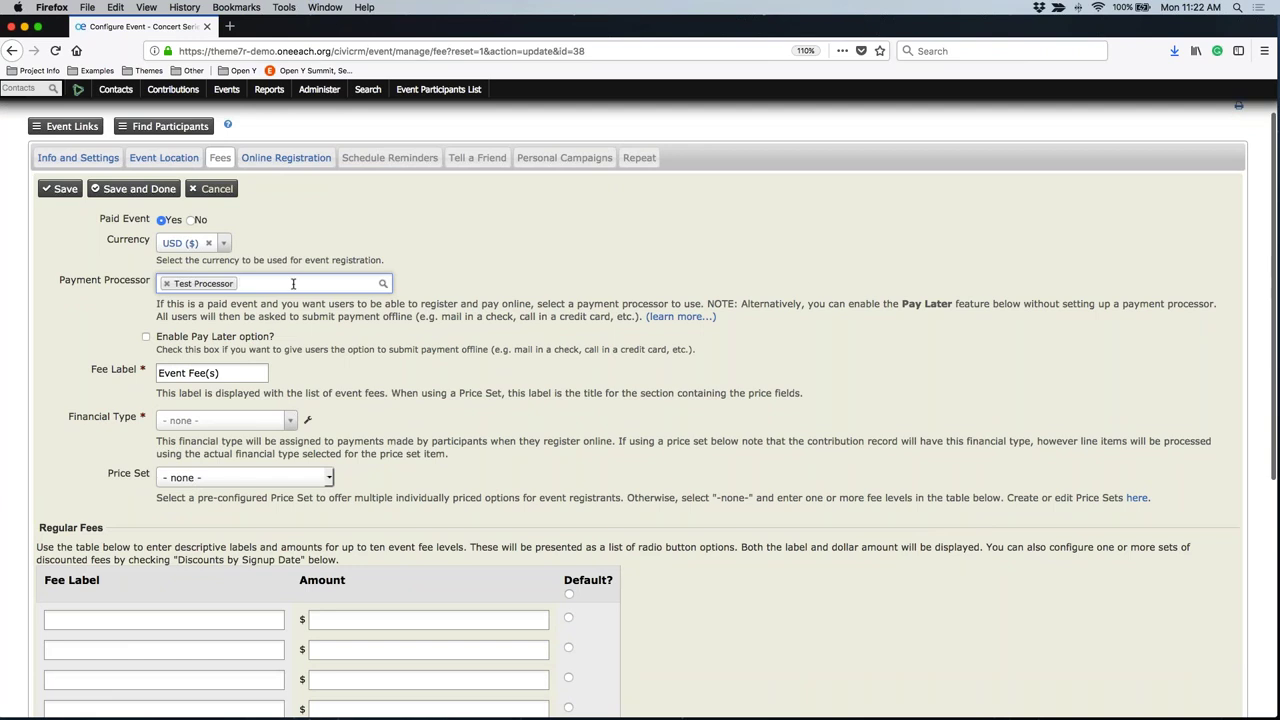
{"action": "left_click", "coordinate": [213, 338]}
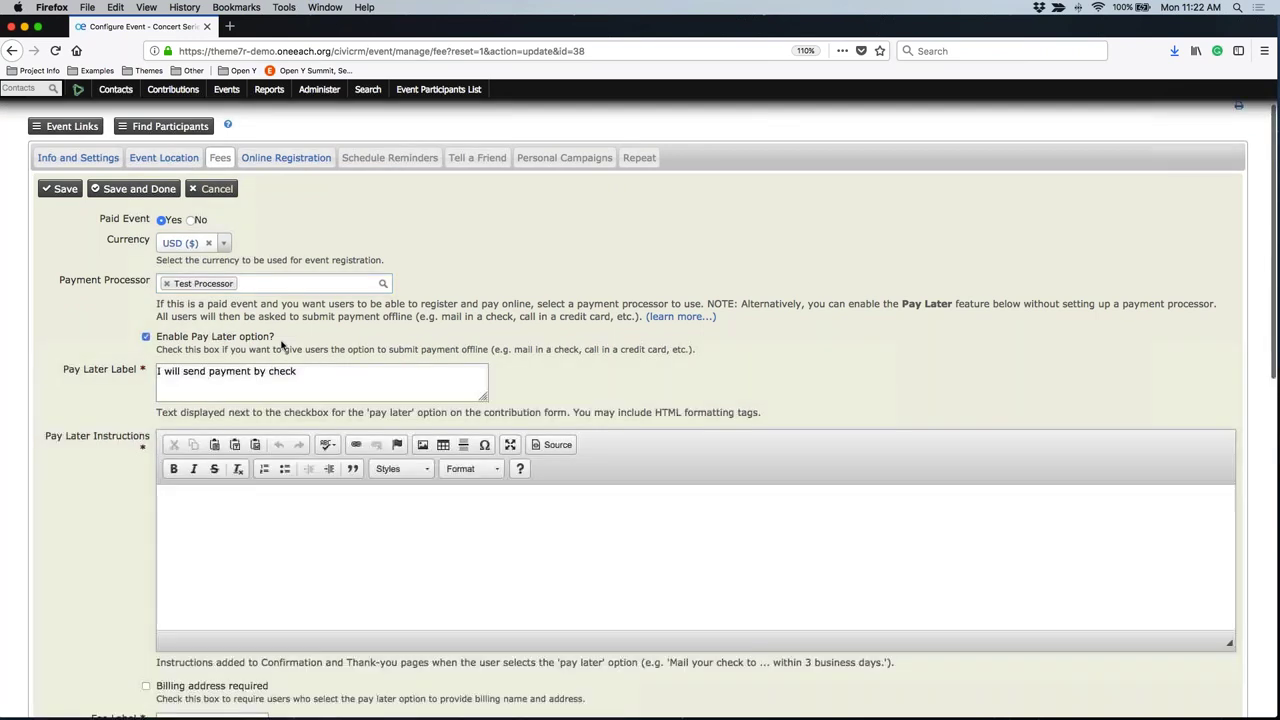
{"action": "key", "text": "space"}
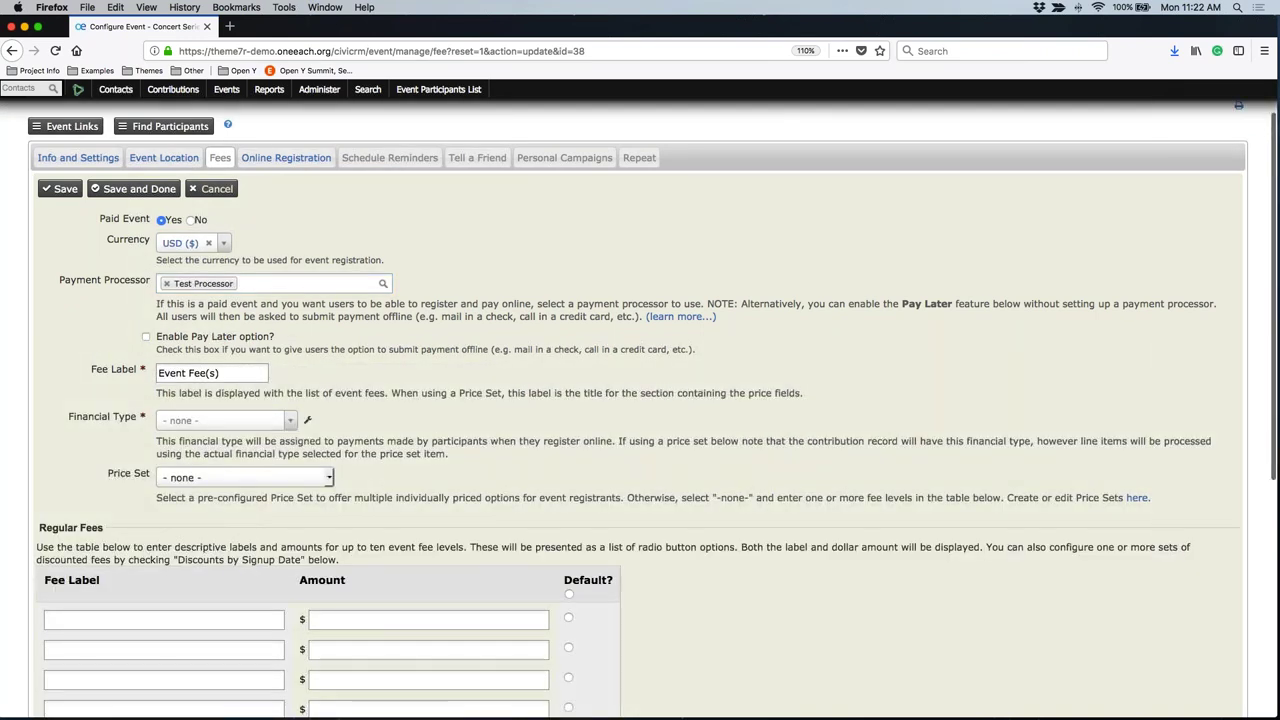
Step: Set the event's fee label to Event Admission and its financial type to Event Fee
{"action": "scroll", "coordinate": [640, 400], "scroll_direction": "down", "scroll_amount": 1}
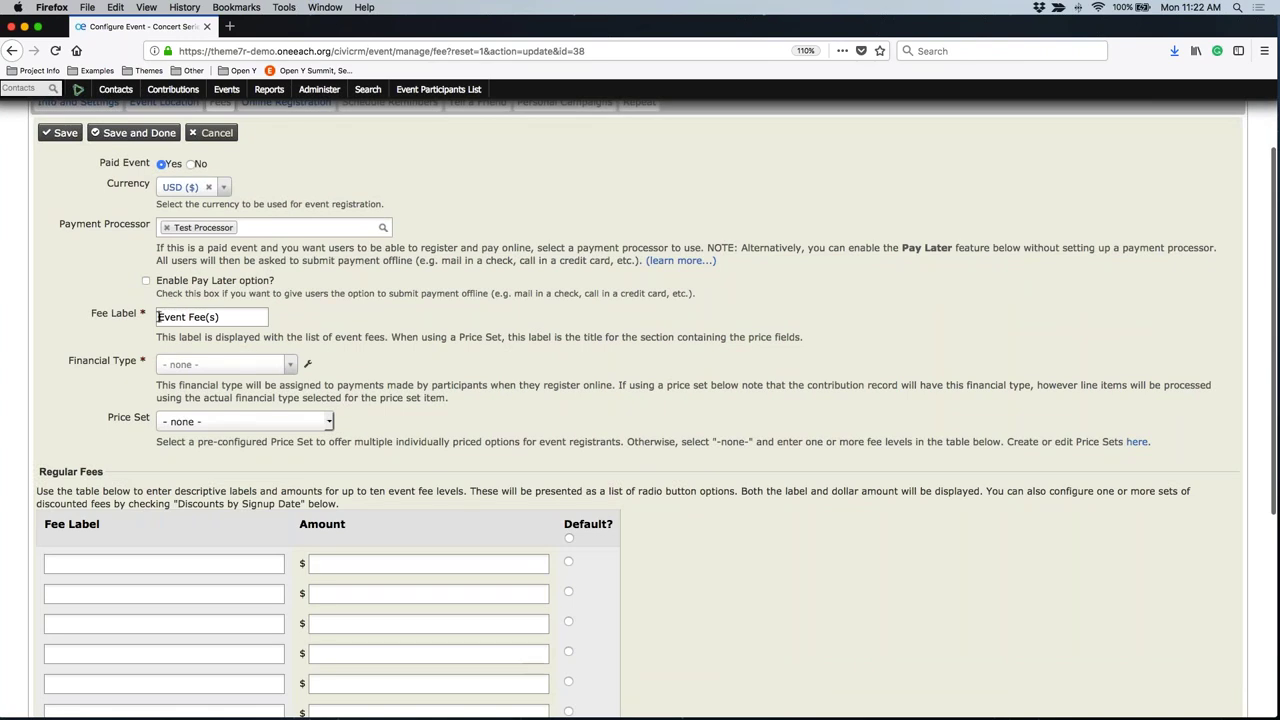
{"action": "left_click_drag", "start_coordinate": [157, 316], "coordinate": [308, 320]}
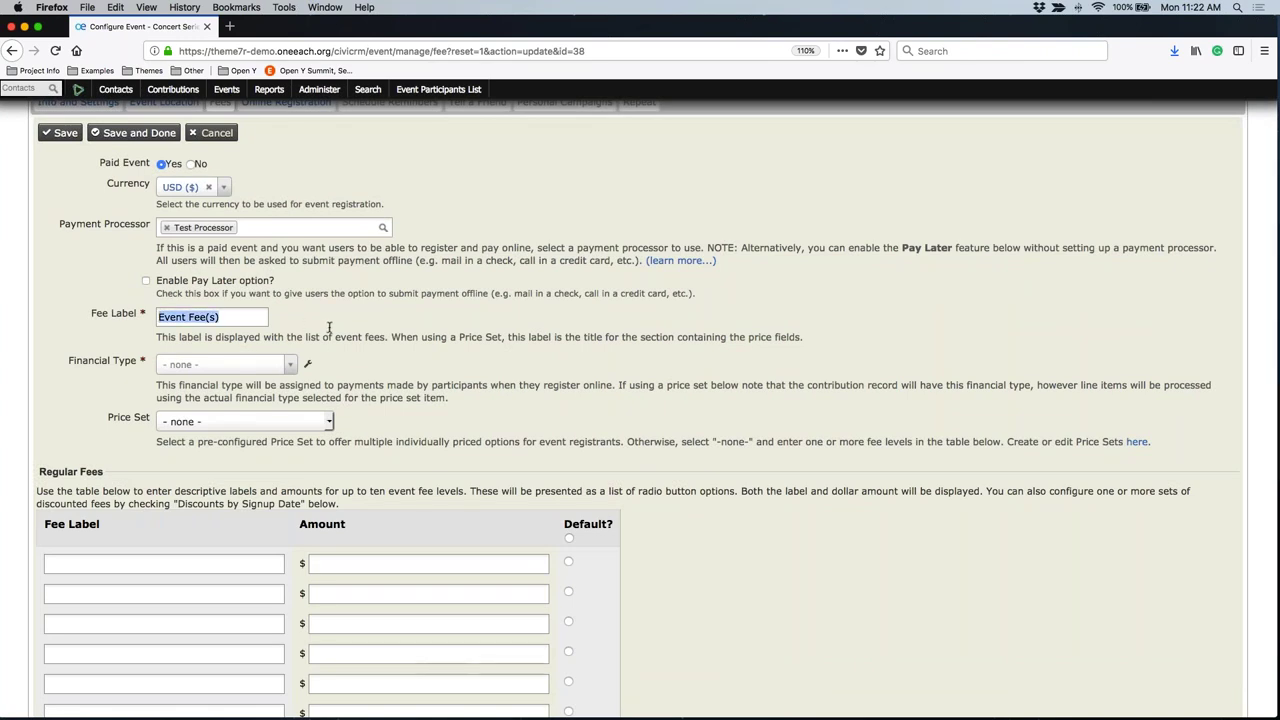
{"action": "type", "text": "Event Admission"}
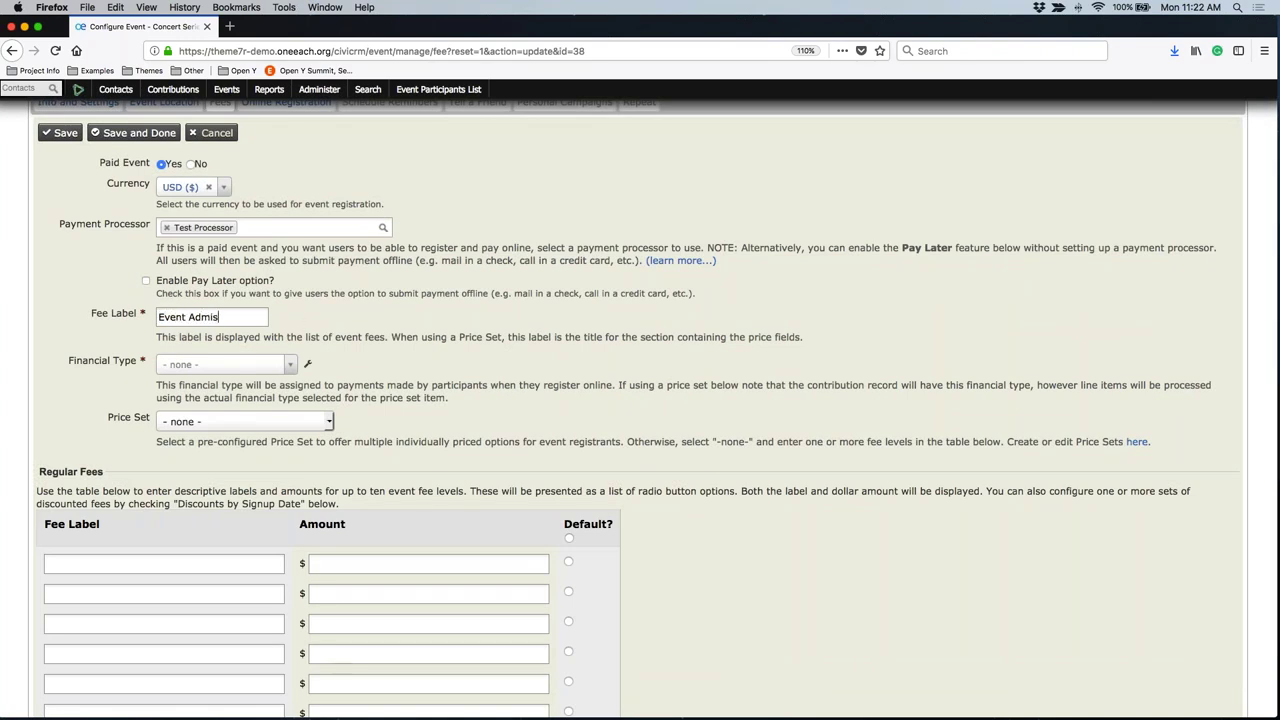
{"action": "left_click", "coordinate": [182, 367]}
{"action": "left_click", "coordinate": [184, 422]}
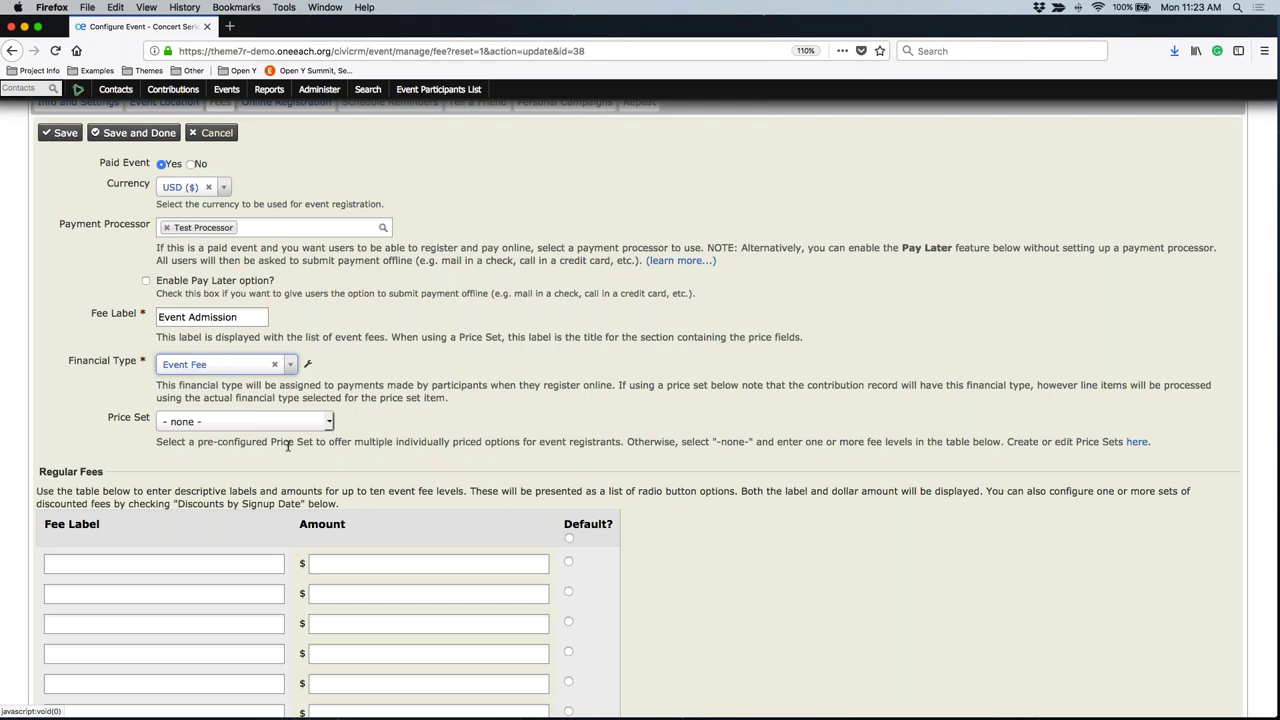
Step: Assign the Concert Series price set to the event instead of regular fees and save the fee settings
{"action": "scroll", "coordinate": [288, 446], "scroll_direction": "down", "scroll_amount": 3}
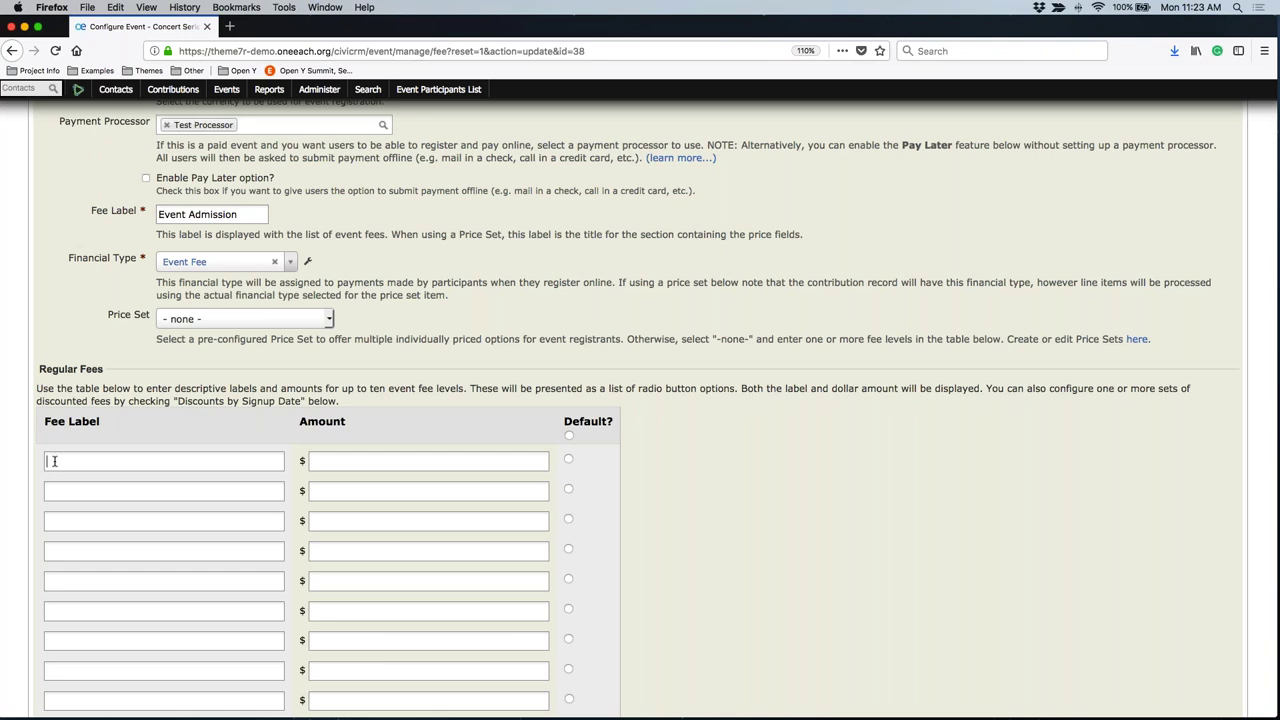
{"action": "left_click", "coordinate": [334, 461]}
{"action": "left_click_drag", "start_coordinate": [107, 372], "coordinate": [19, 370]}
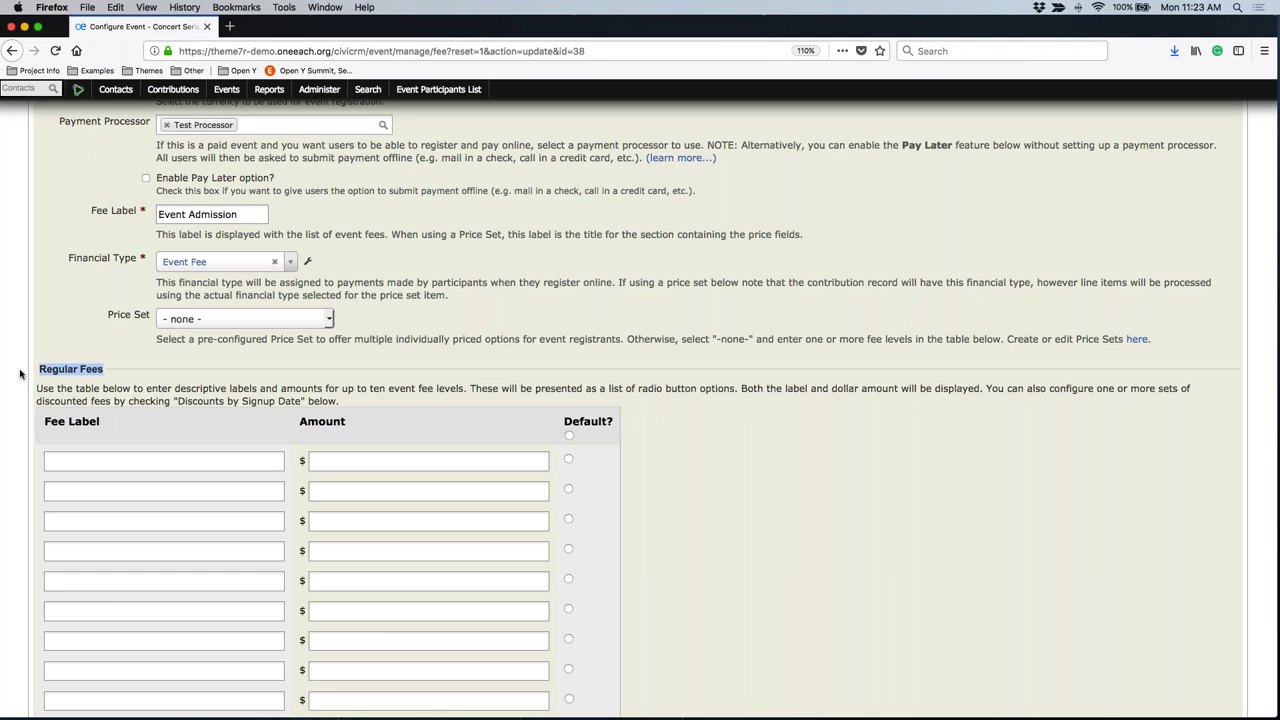
{"action": "left_click_drag", "start_coordinate": [104, 316], "coordinate": [155, 316]}
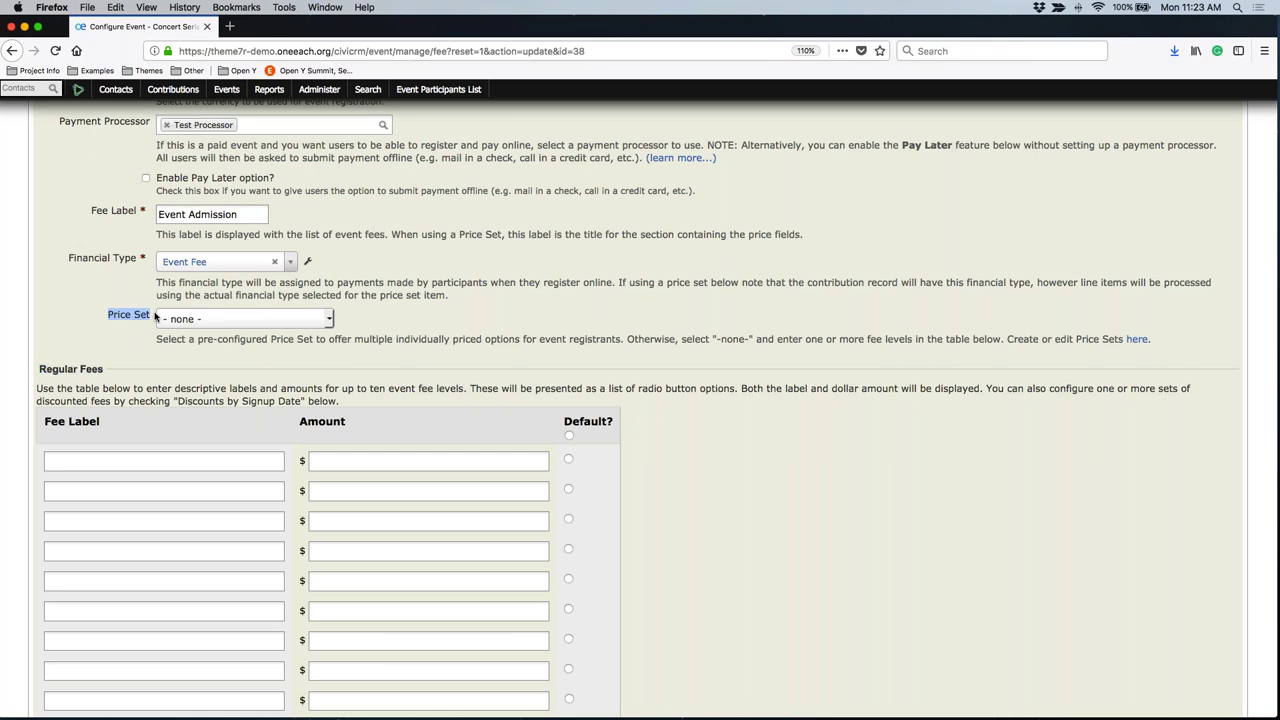
{"action": "left_click", "coordinate": [160, 318]}
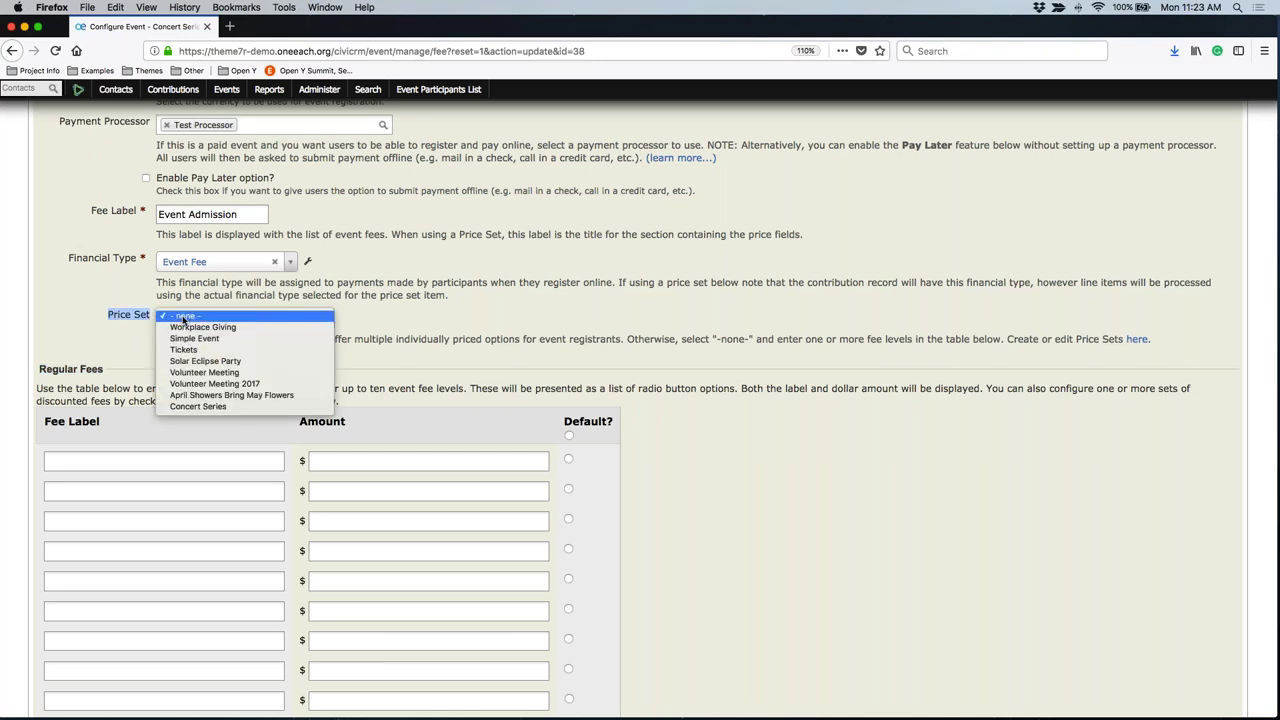
{"action": "left_click", "coordinate": [207, 411]}
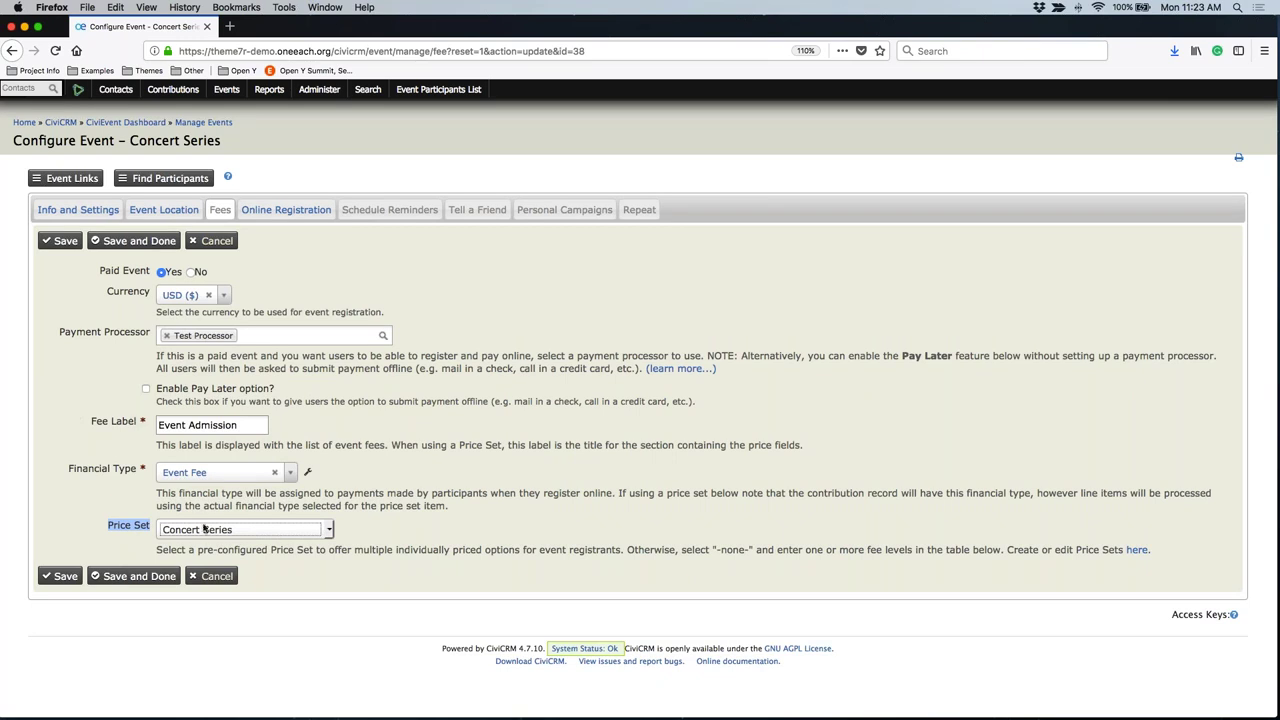
{"action": "left_click", "coordinate": [60, 244]}
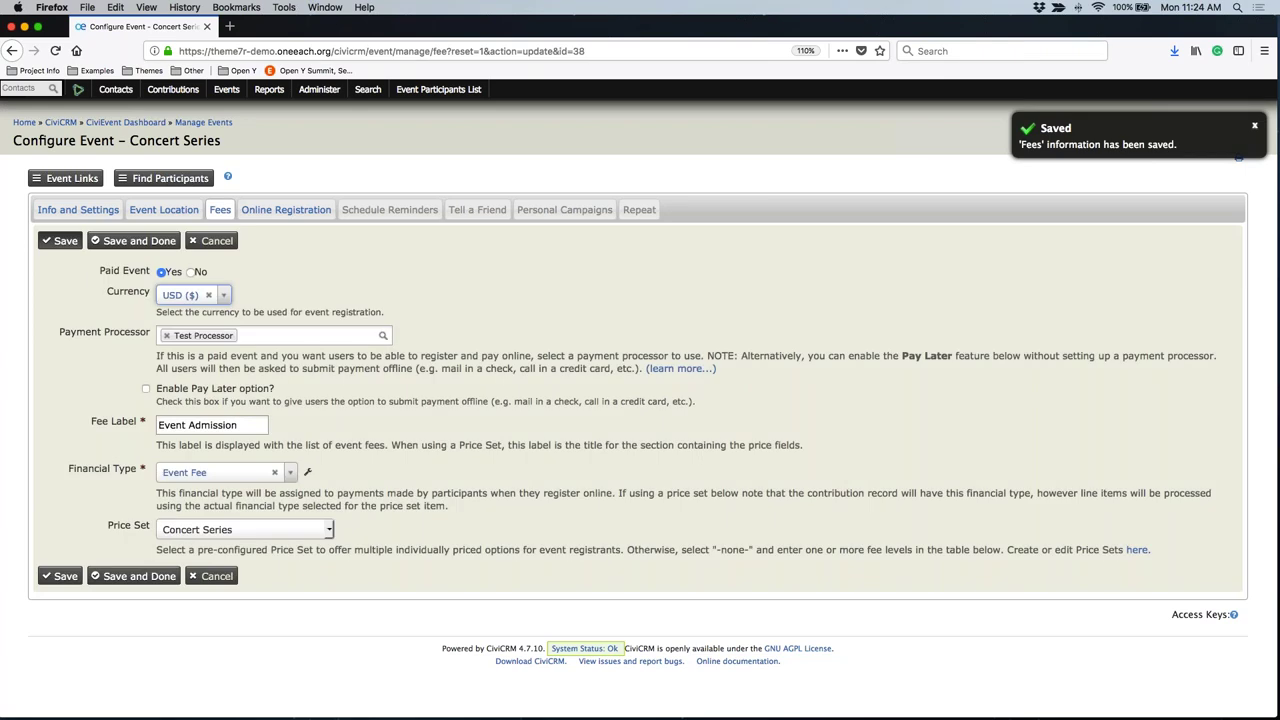
Step: Open the Concert Series event info page and check the admission prices listed there
{"action": "left_click", "coordinate": [67, 179]}
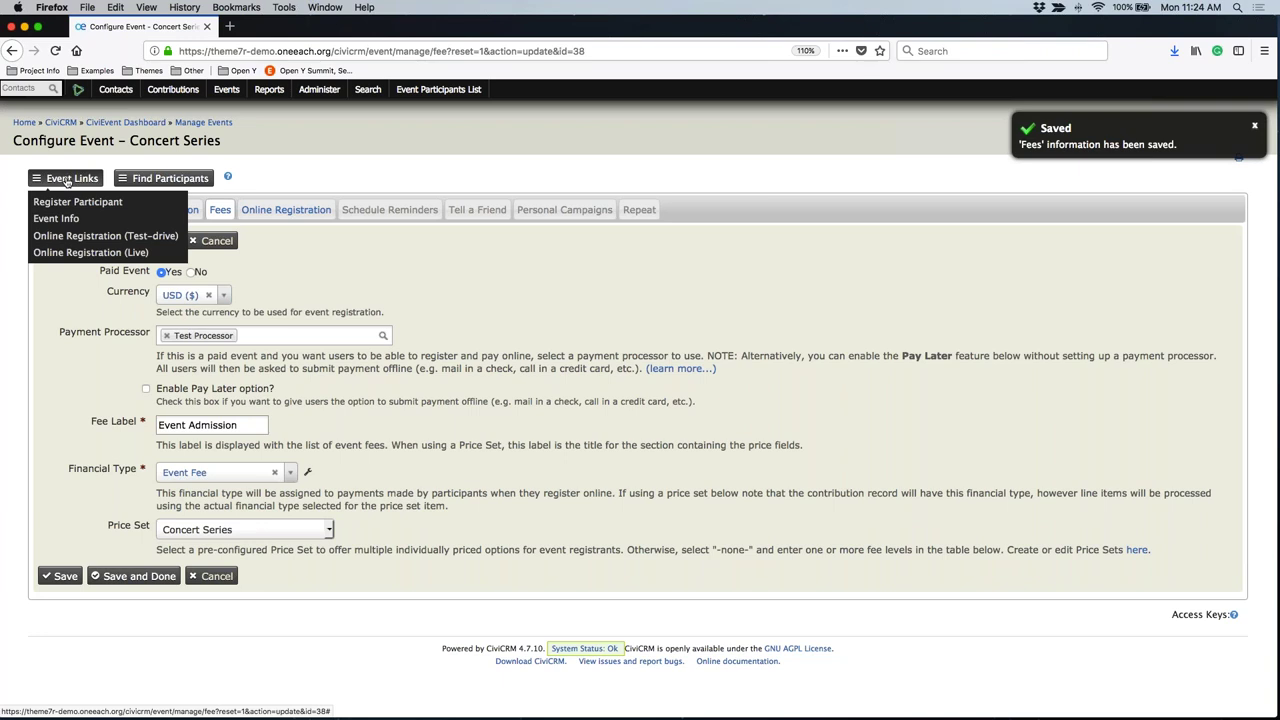
{"action": "left_click", "coordinate": [56, 219]}
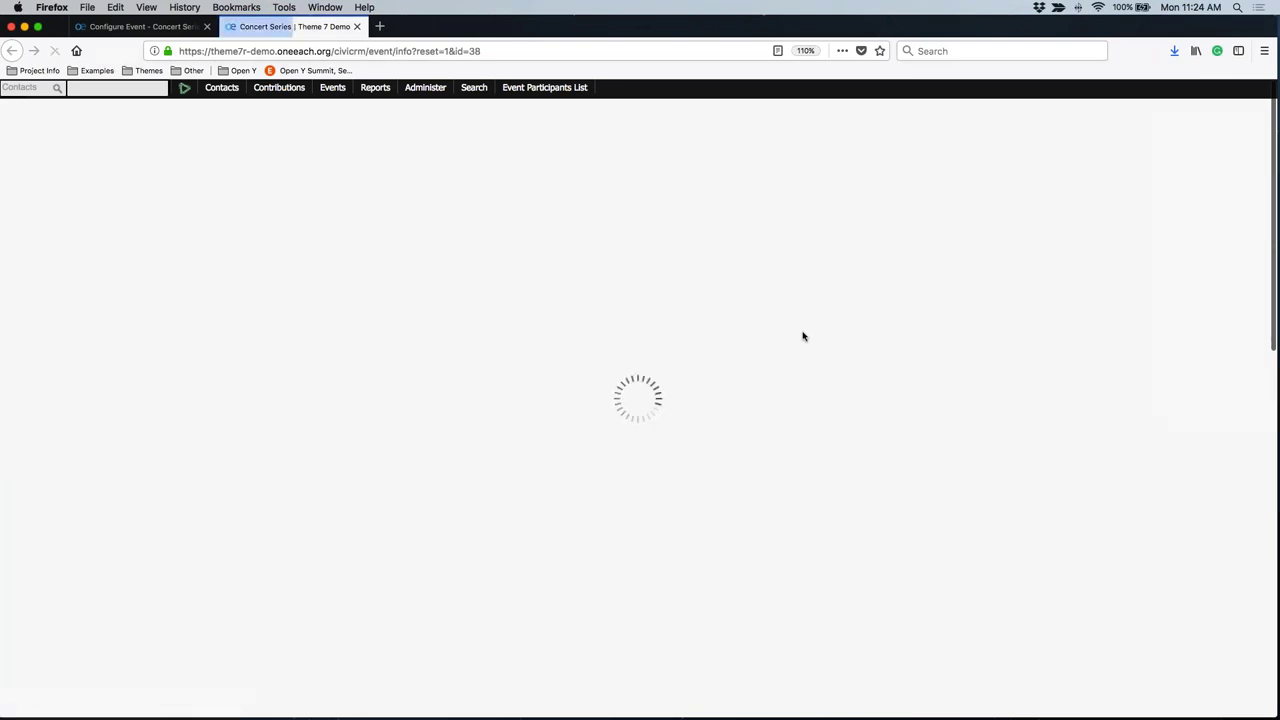
{"action": "scroll", "coordinate": [803, 336], "scroll_direction": "down", "scroll_amount": 10}
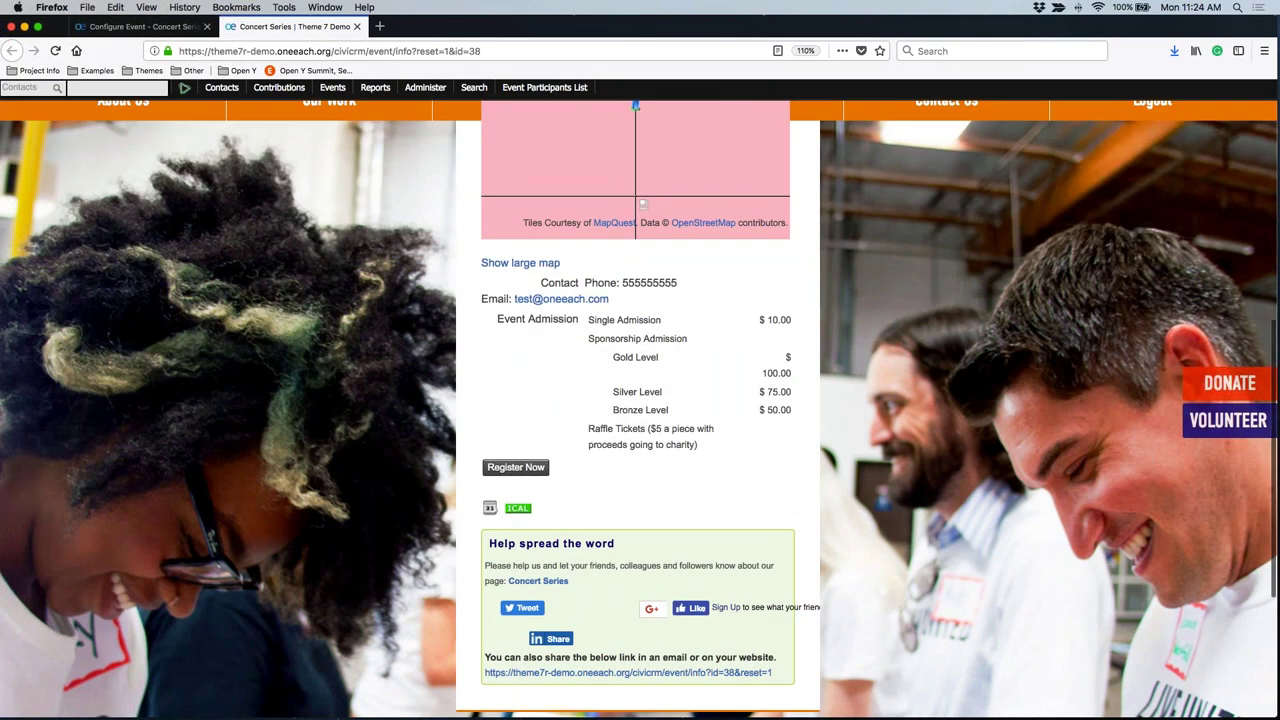
Step: Open the Concert Series registration form from the event info page after reviewing its listed admission fees
{"action": "left_click_drag", "start_coordinate": [586, 320], "coordinate": [783, 447]}
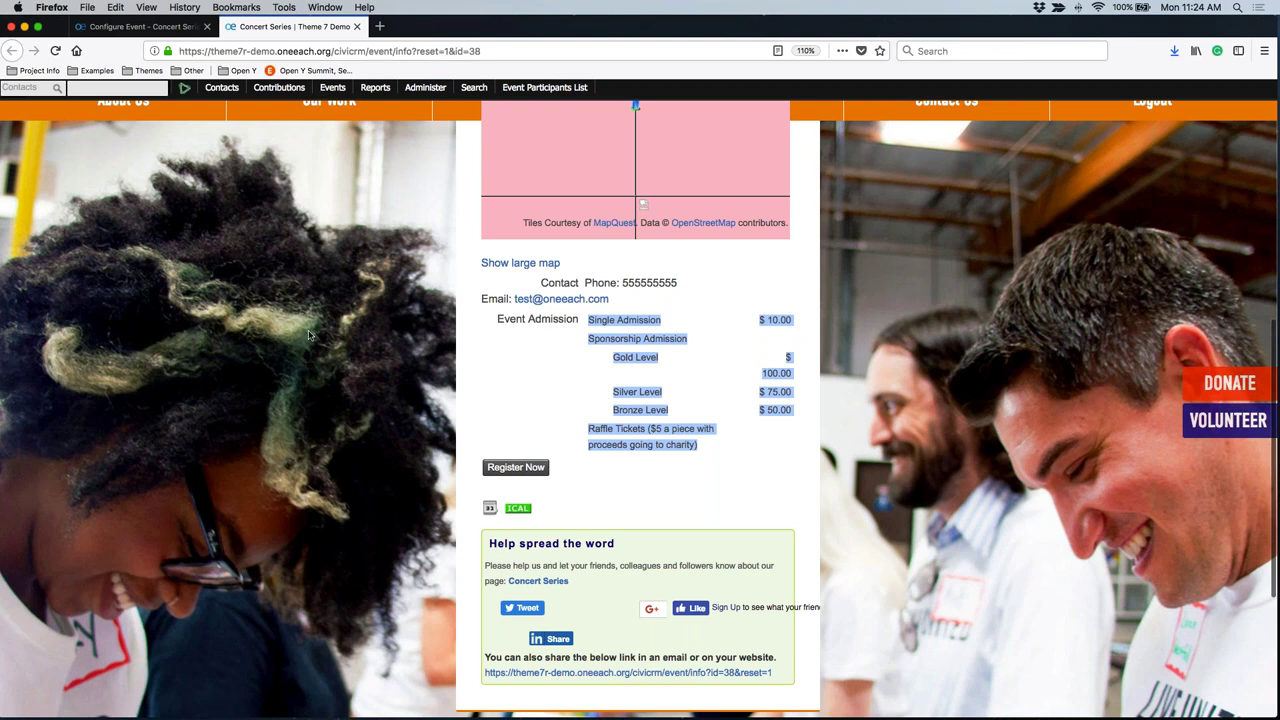
{"action": "scroll", "coordinate": [309, 335], "scroll_direction": "up", "scroll_amount": 2}
{"action": "scroll", "coordinate": [309, 335], "scroll_direction": "up", "scroll_amount": 12}
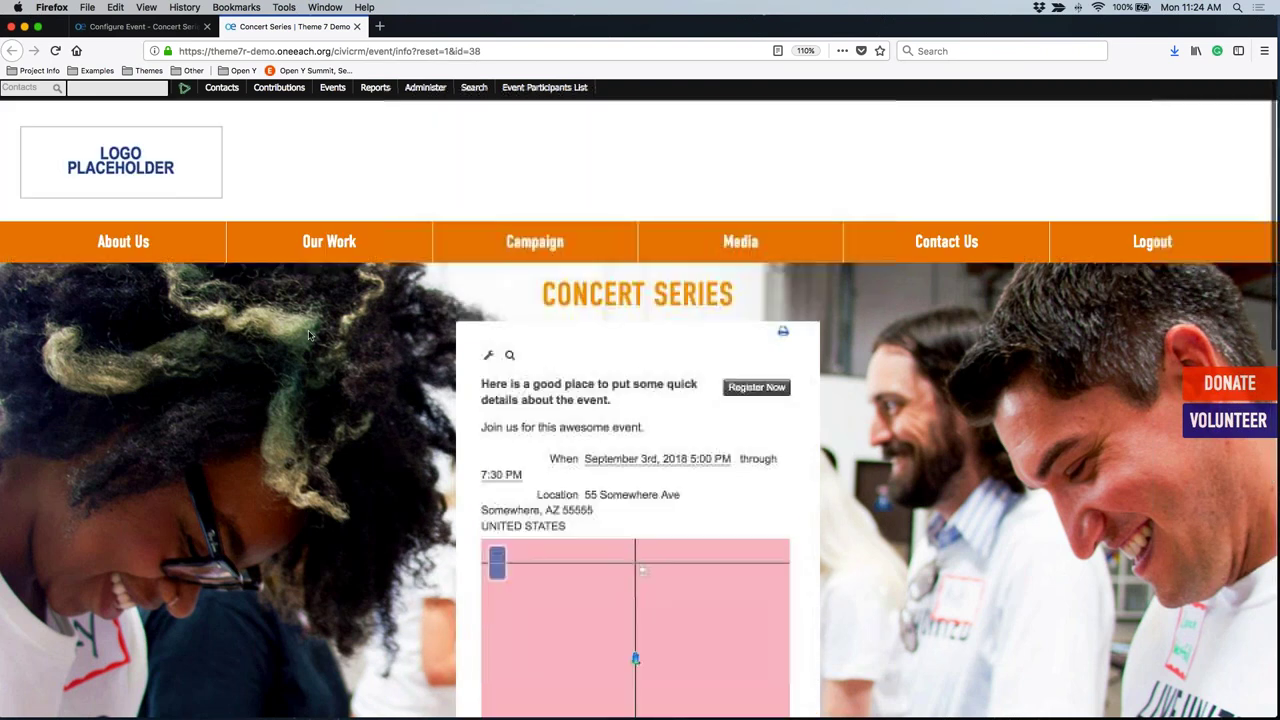
{"action": "left_click", "coordinate": [757, 388]}
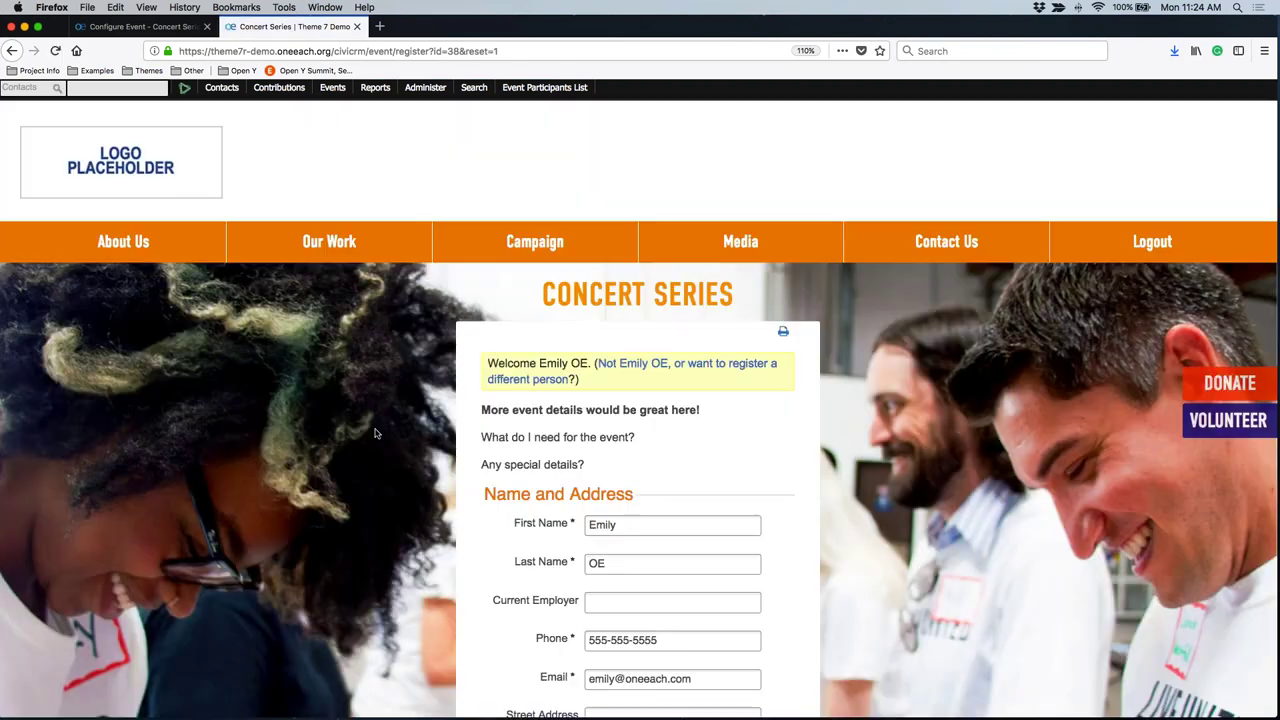
Step: Enter a quantity of 3 for Single Admission in the registration form's Event Admission section
{"action": "scroll", "coordinate": [375, 433], "scroll_direction": "down", "scroll_amount": 5}
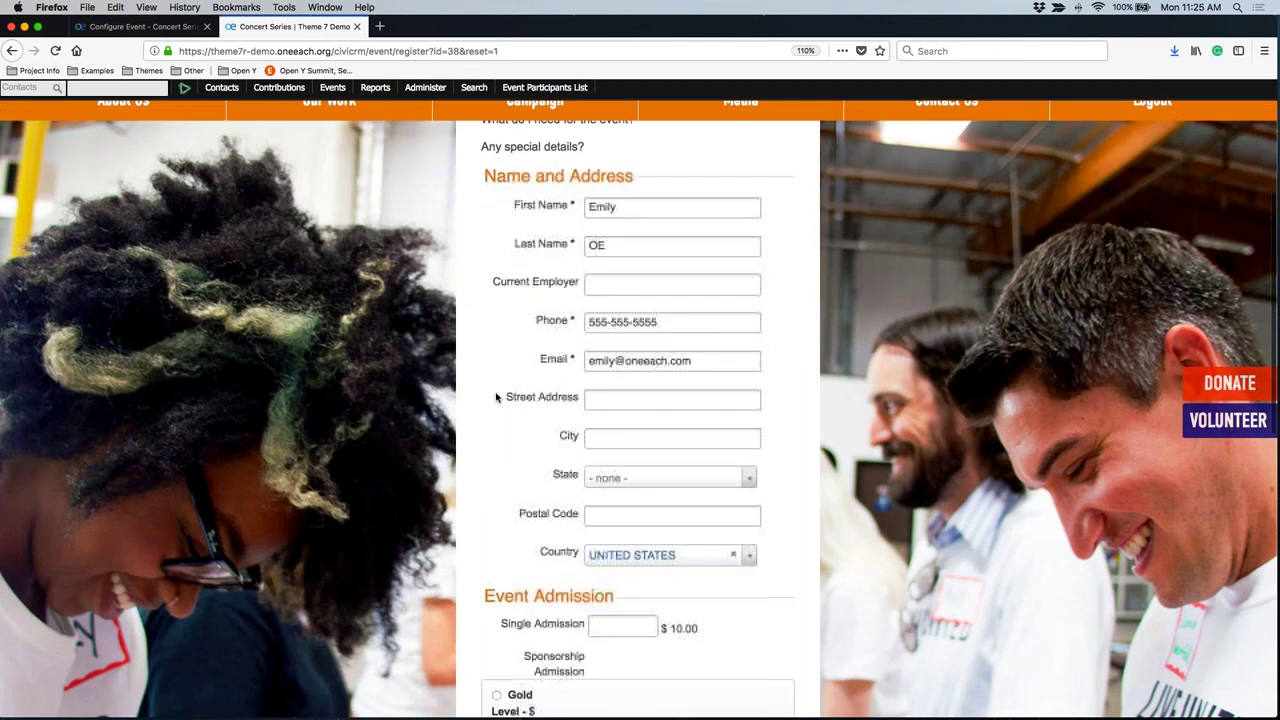
{"action": "scroll", "coordinate": [638, 420], "scroll_direction": "down", "scroll_amount": 3}
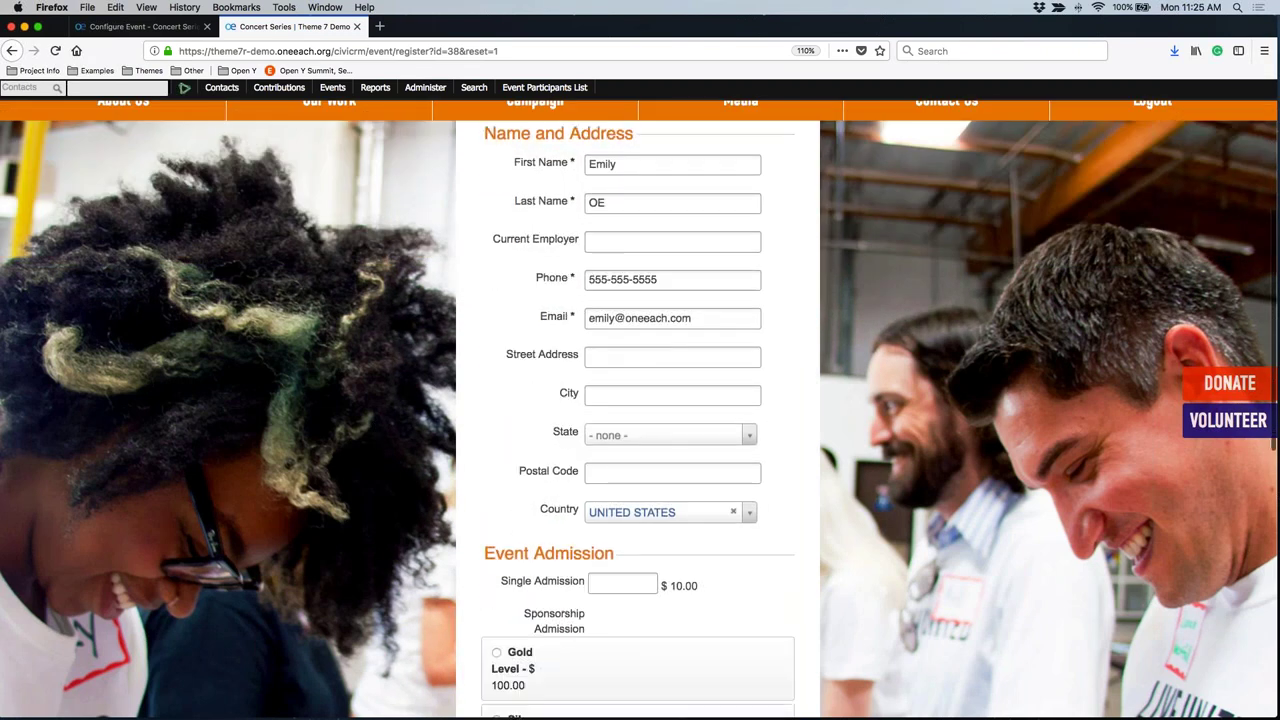
{"action": "scroll", "coordinate": [638, 420], "scroll_direction": "down", "scroll_amount": 3}
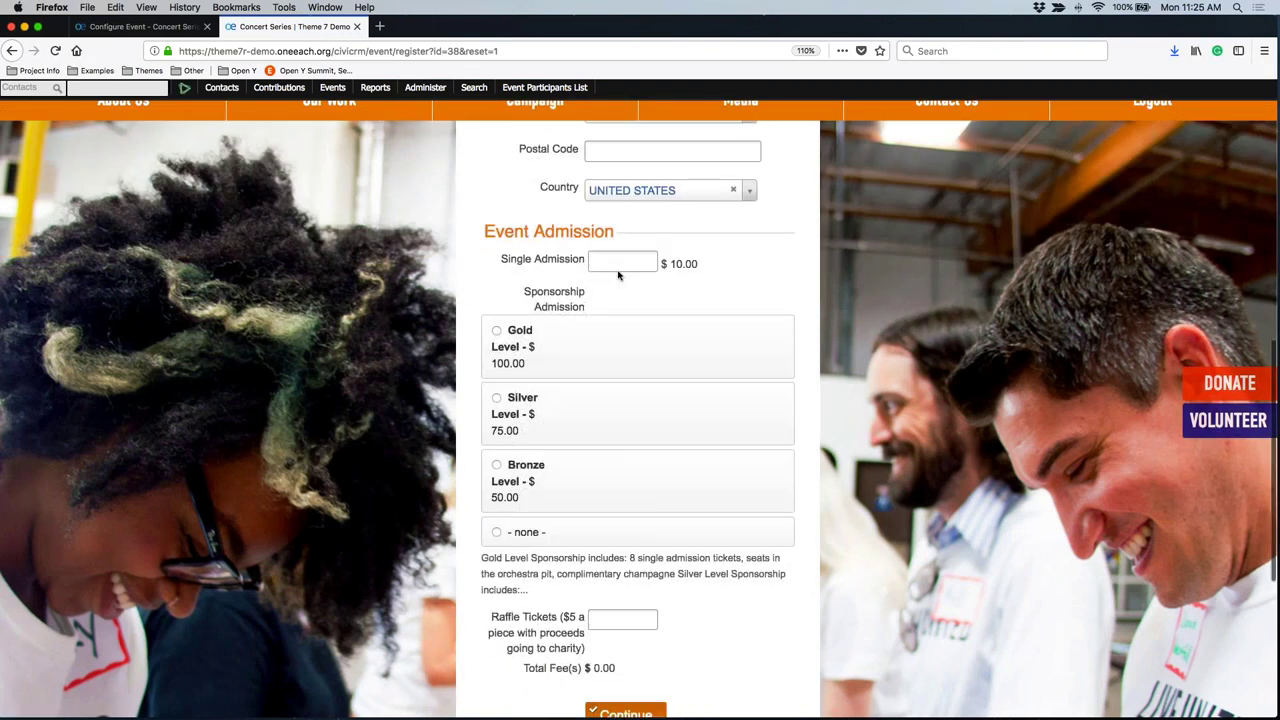
{"action": "left_click", "coordinate": [622, 261]}
{"action": "type", "text": "3"}
{"action": "left_click", "coordinate": [516, 286]}
Step: Examine the Sponsorship Admission field with its level options and the help text beneath them
{"action": "key", "text": "Down"}
{"action": "key", "text": "Up"}
{"action": "key", "text": "Down"}
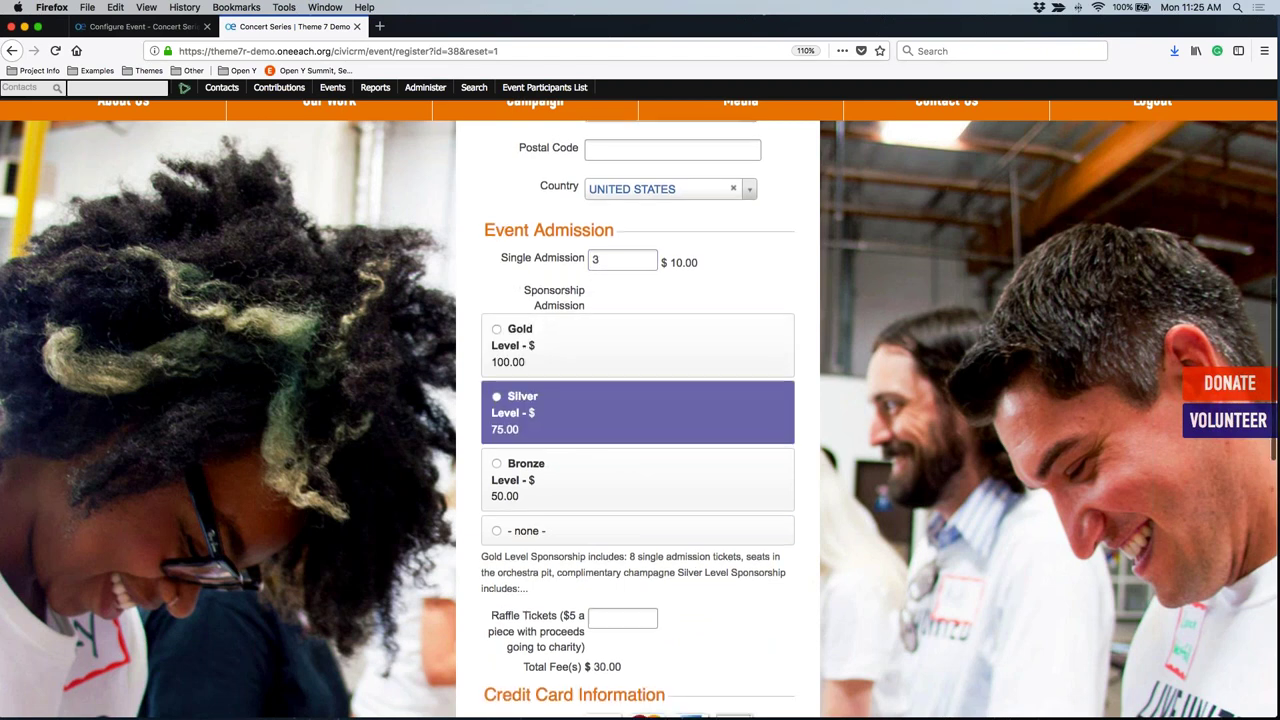
{"action": "scroll", "coordinate": [520, 243], "scroll_direction": "down", "scroll_amount": 1}
{"action": "key", "text": "Up"}
{"action": "key", "text": "Down"}
{"action": "key", "text": "Down"}
{"action": "key", "text": "Up"}
{"action": "key", "text": "Up"}
{"action": "key", "text": "Up"}
{"action": "left_click_drag", "start_coordinate": [520, 243], "coordinate": [586, 251]}
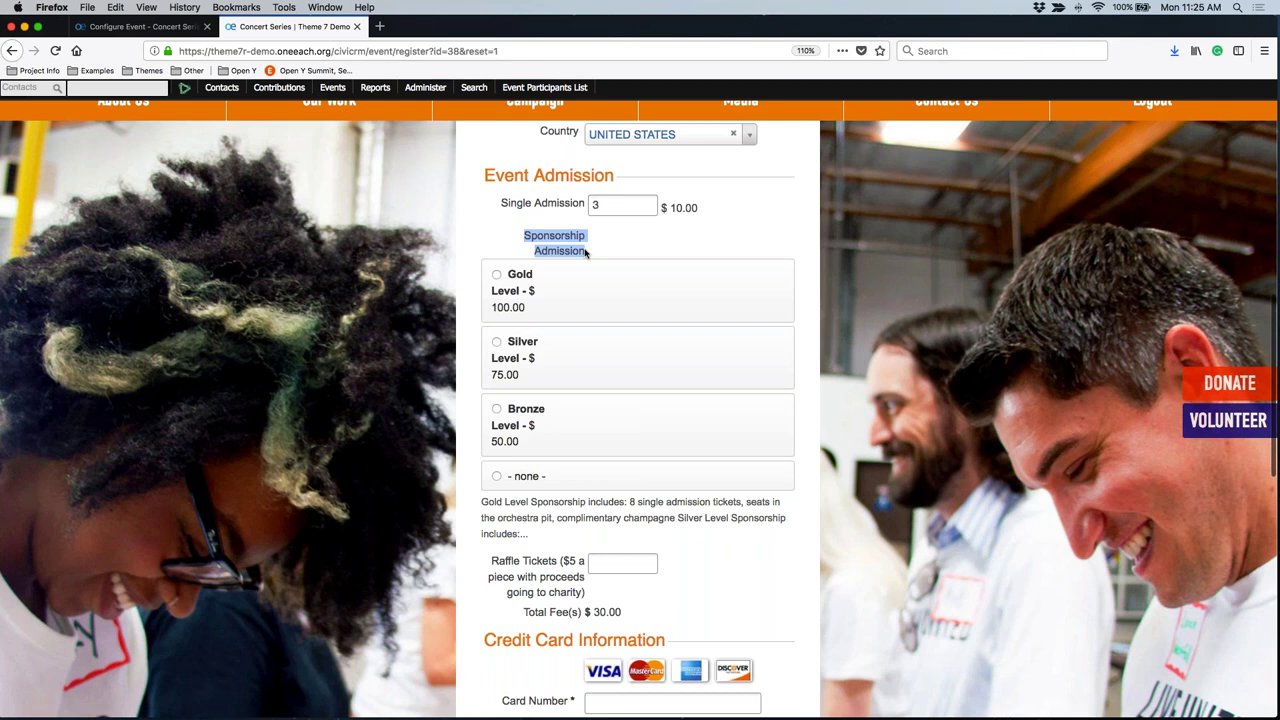
{"action": "left_click", "coordinate": [560, 290]}
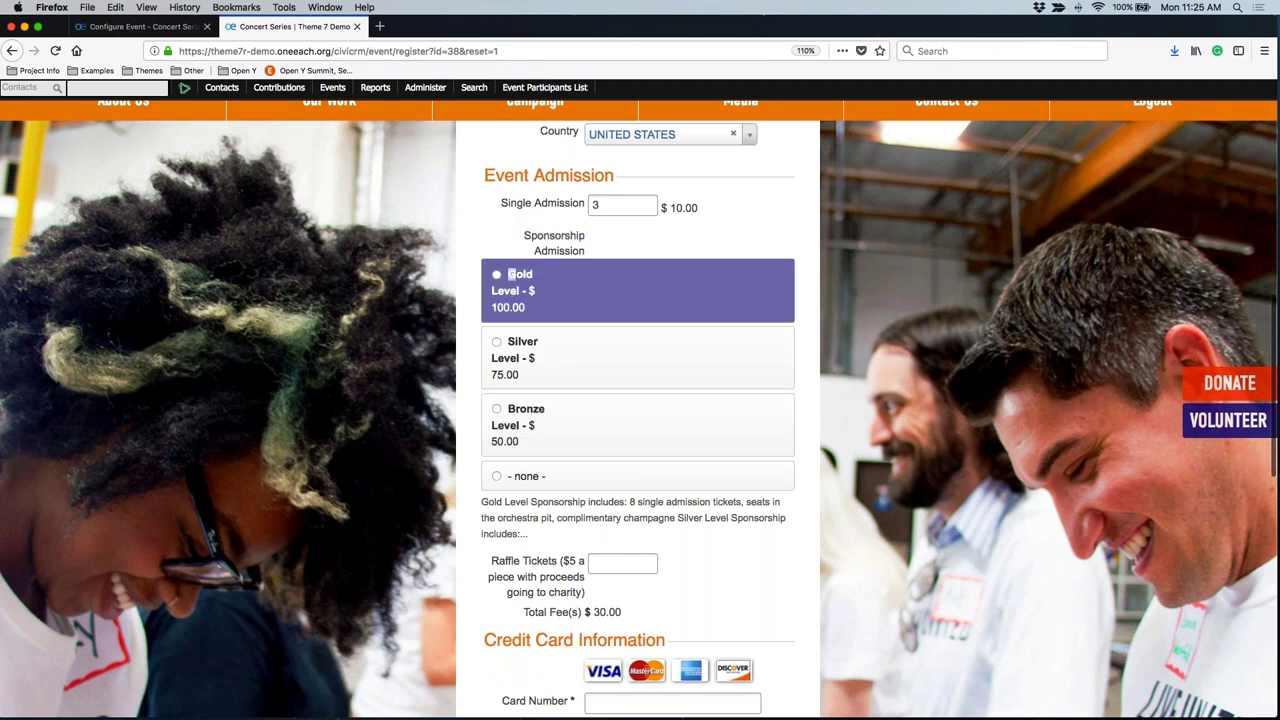
{"action": "triple_click", "coordinate": [549, 279]}
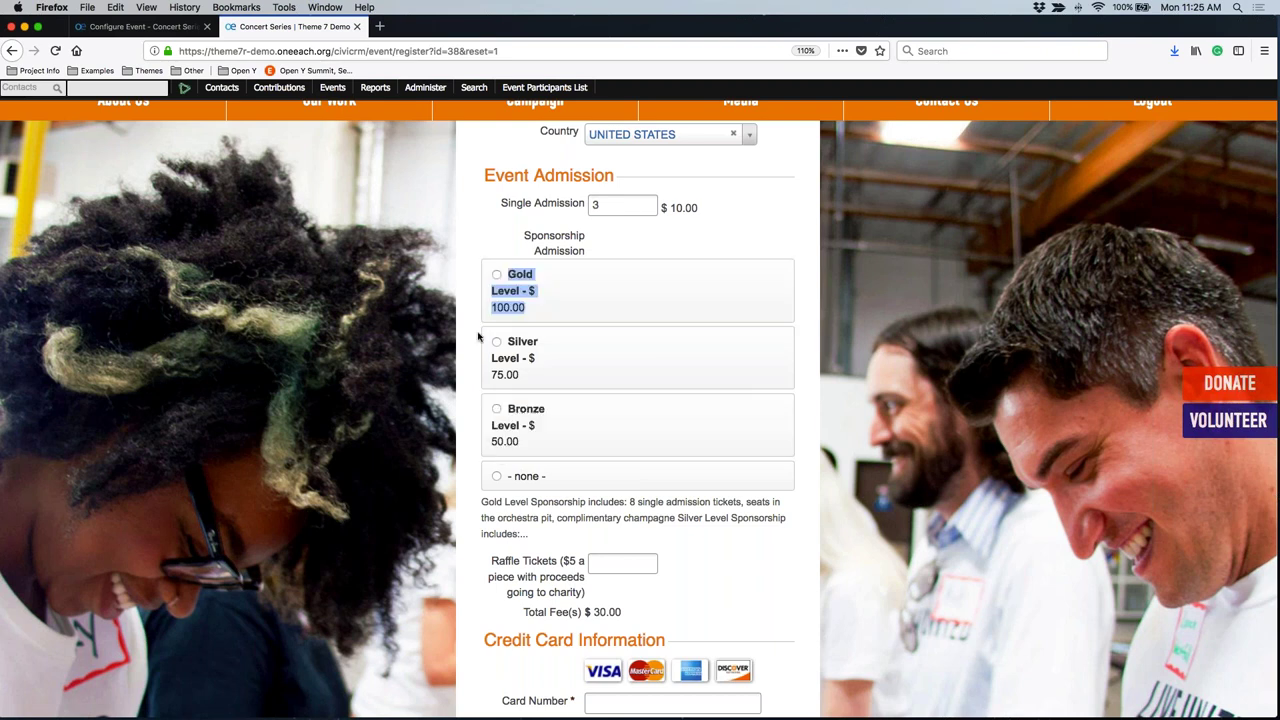
{"action": "left_click", "coordinate": [437, 328]}
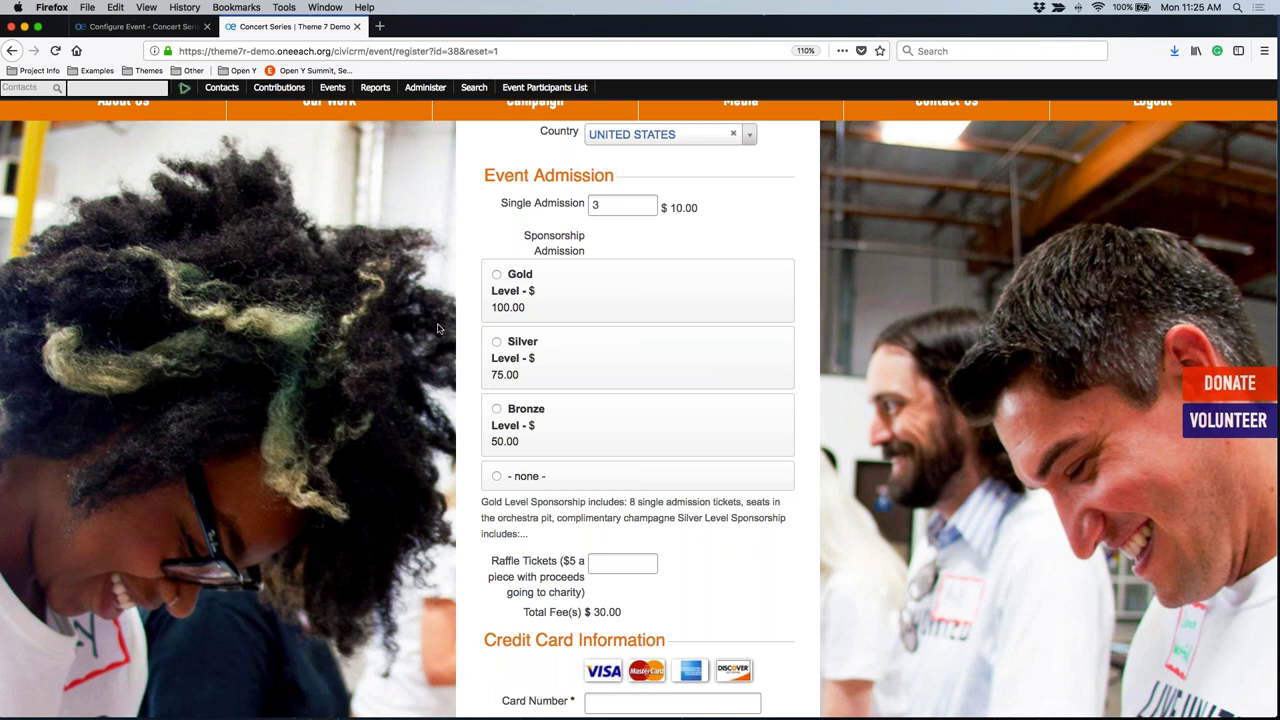
Step: Choose the Gold Level sponsorship, enter 6 raffle tickets and check the total fee
{"action": "left_click", "coordinate": [519, 308]}
{"action": "left_click", "coordinate": [622, 564]}
{"action": "type", "text": "6"}
{"action": "left_click_drag", "start_coordinate": [634, 613], "coordinate": [560, 614]}
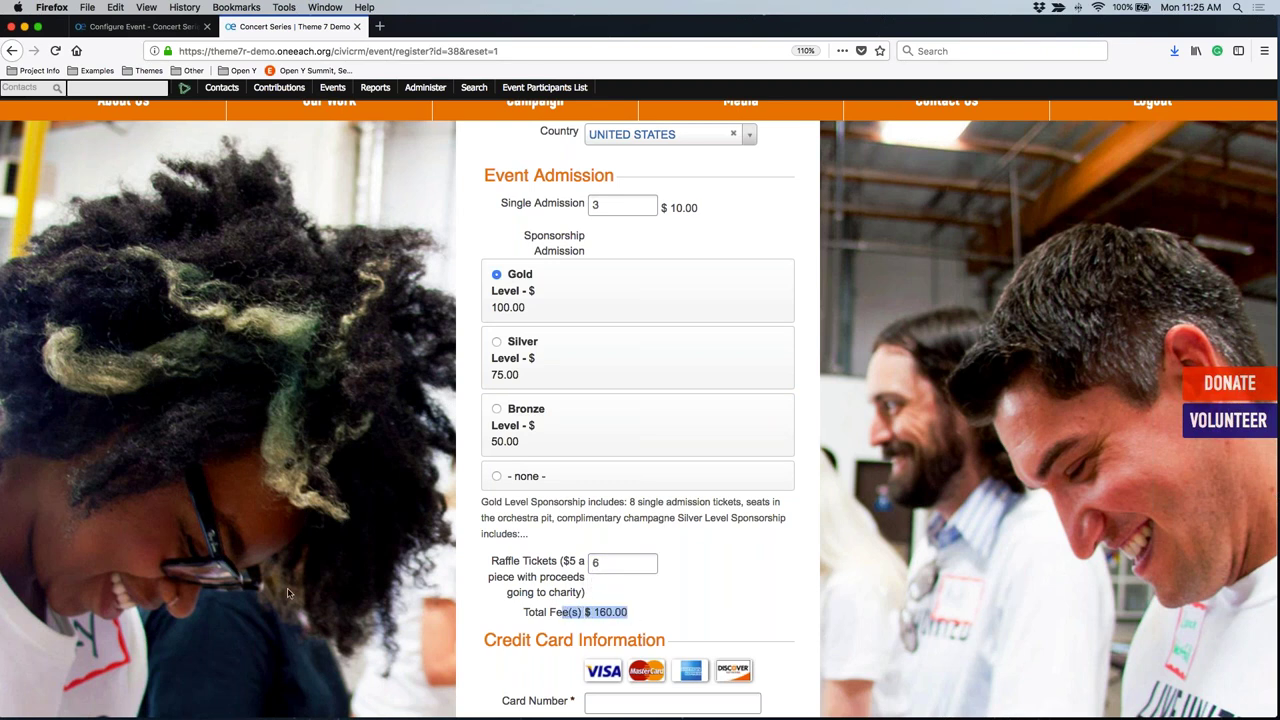
Step: Review the registration form from the Name and Address fields through the Event Admission selections
{"action": "scroll", "coordinate": [287, 594], "scroll_direction": "down", "scroll_amount": 1}
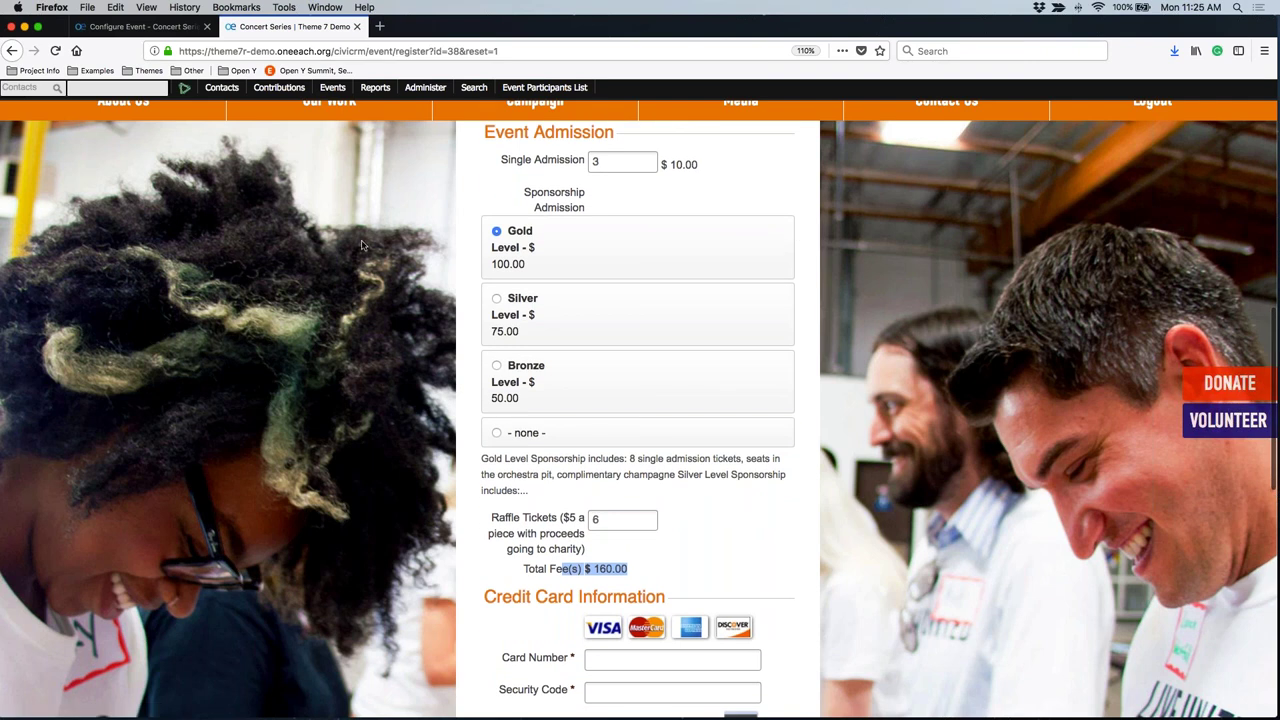
{"action": "scroll", "coordinate": [362, 276], "scroll_direction": "up", "scroll_amount": 7}
{"action": "scroll", "coordinate": [360, 276], "scroll_direction": "up", "scroll_amount": 3}
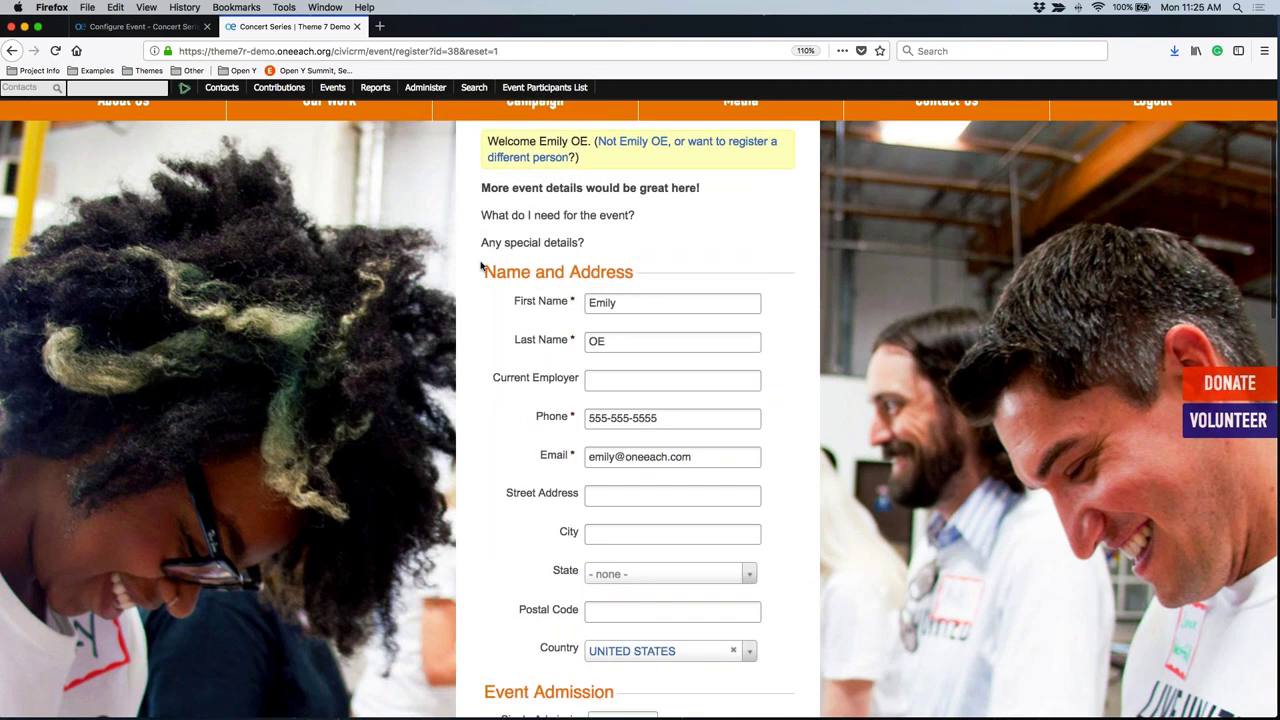
{"action": "left_click_drag", "start_coordinate": [483, 268], "coordinate": [685, 304]}
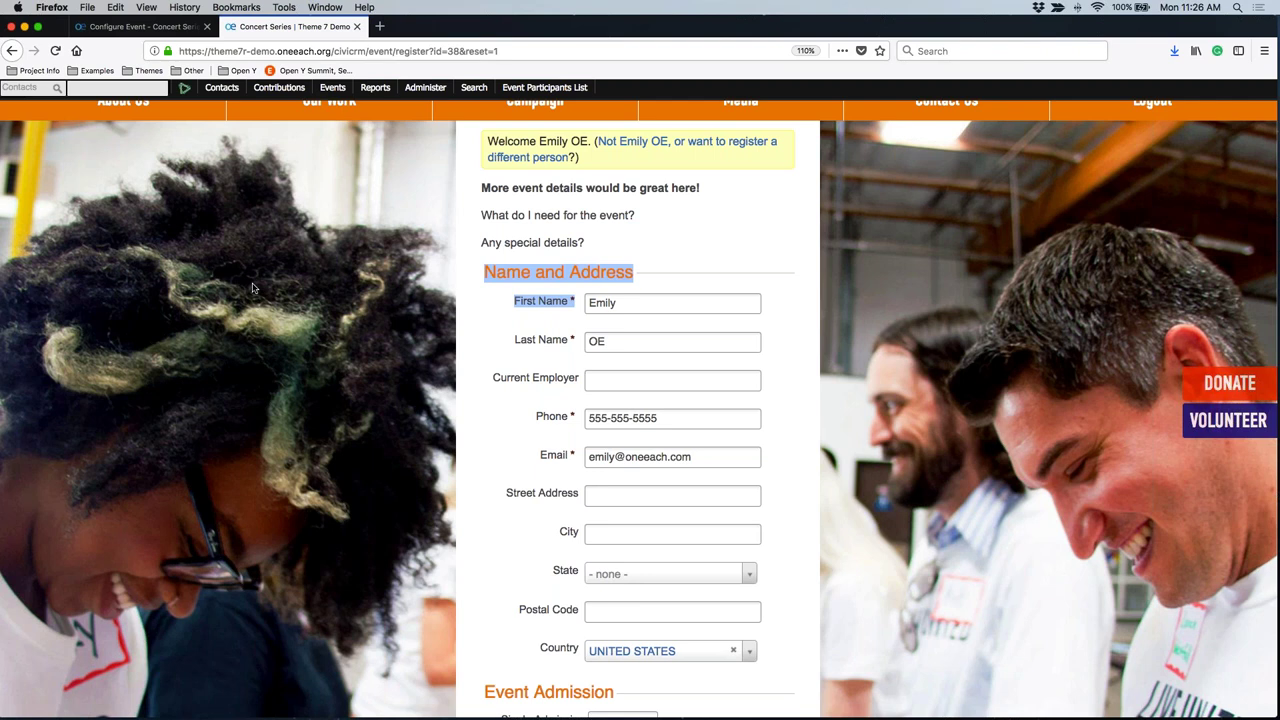
{"action": "scroll", "coordinate": [252, 289], "scroll_direction": "down", "scroll_amount": 5}
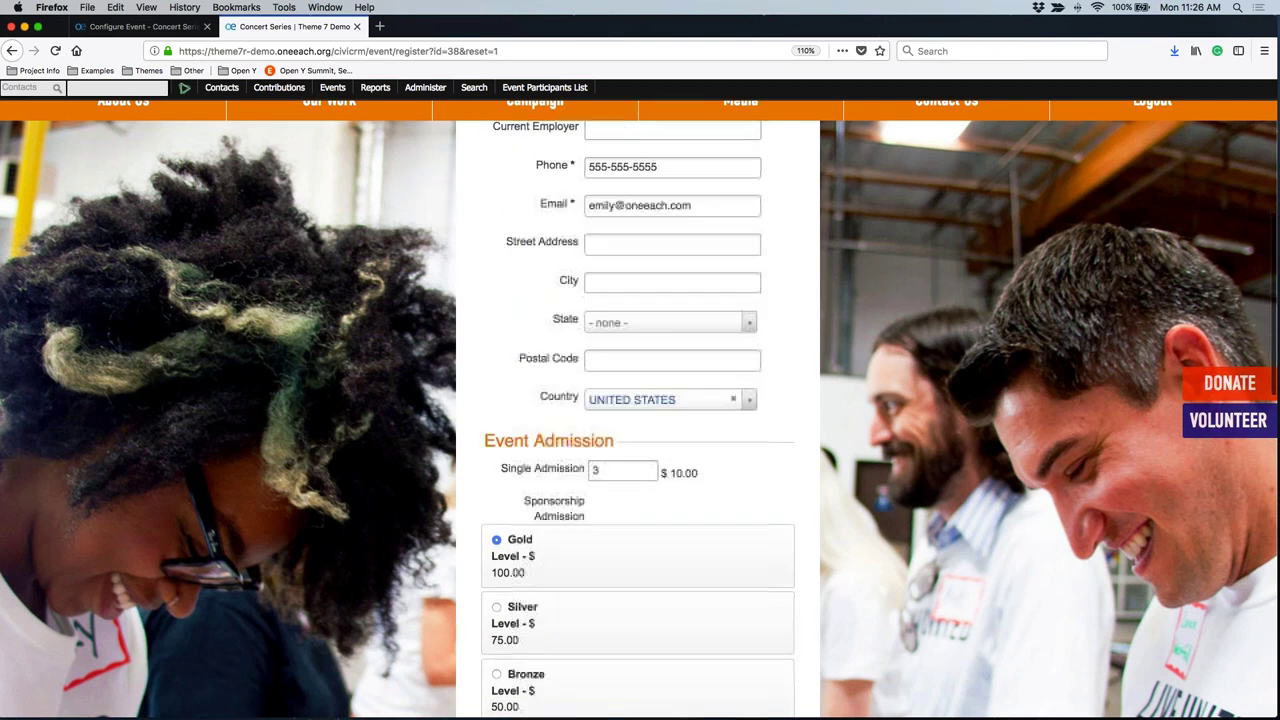
{"action": "double_click", "coordinate": [634, 471]}
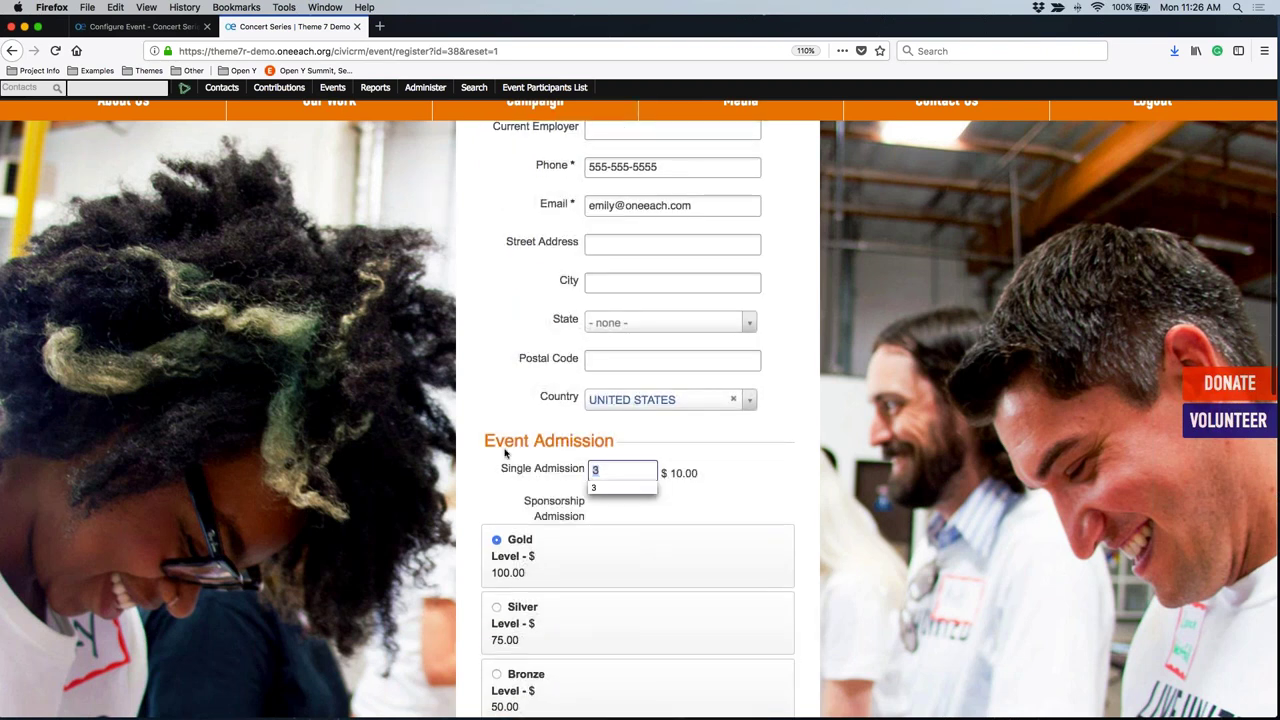
{"action": "key", "text": "Tab"}
{"action": "scroll", "coordinate": [638, 418], "scroll_direction": "down", "scroll_amount": 5}
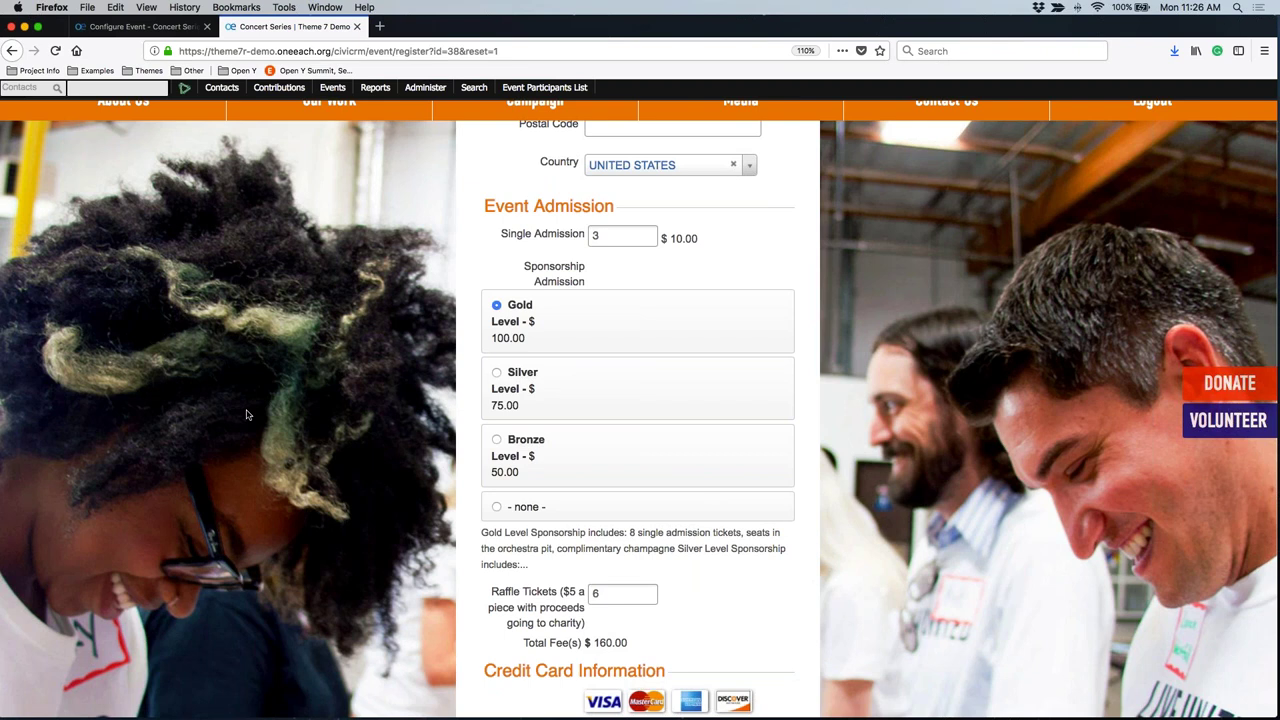
{"action": "scroll", "coordinate": [250, 400], "scroll_direction": "up", "scroll_amount": 5}
{"action": "scroll", "coordinate": [263, 221], "scroll_direction": "up", "scroll_amount": 5}
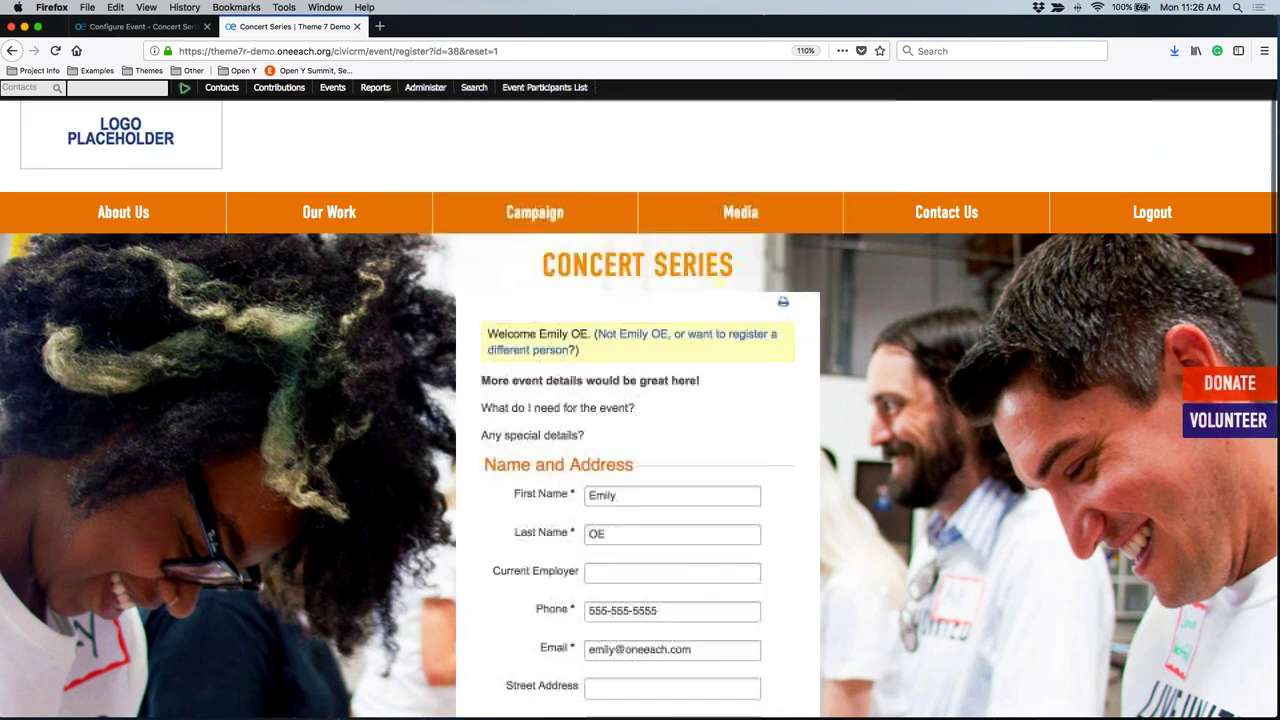
{"action": "mouse_move", "coordinate": [263, 221]}
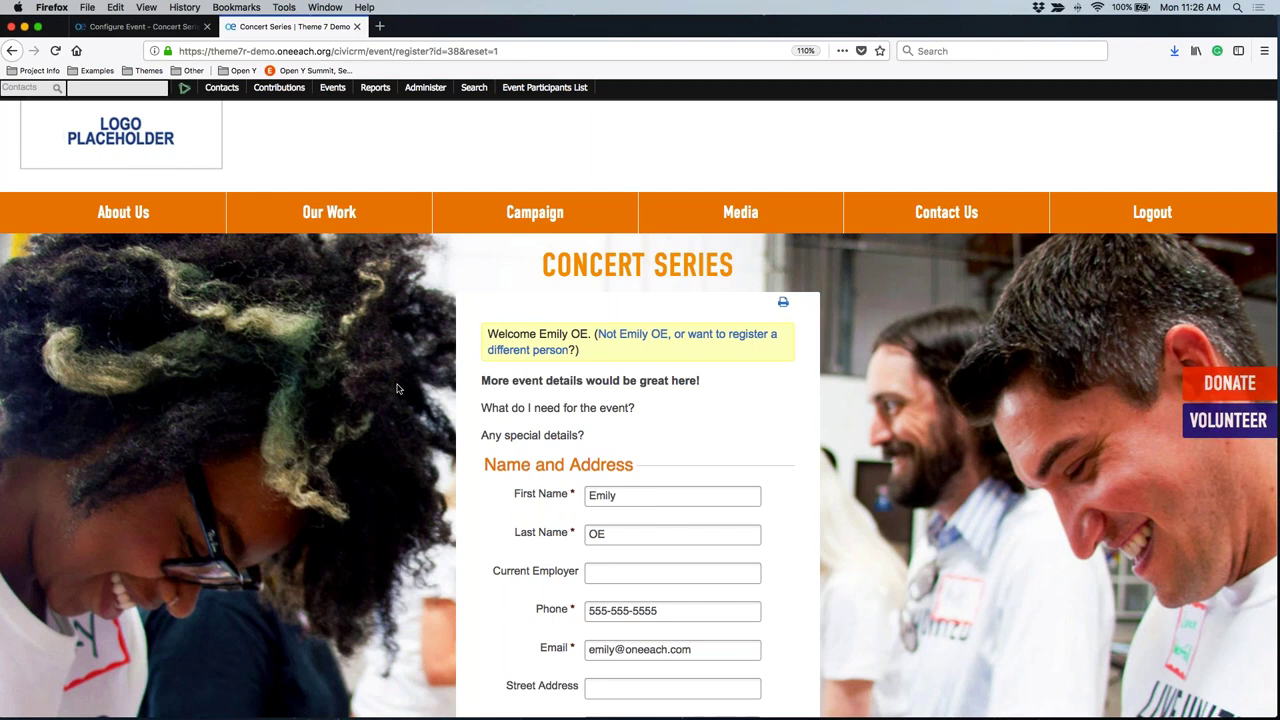
{"action": "scroll", "coordinate": [397, 389], "scroll_direction": "down", "scroll_amount": 5}
{"action": "scroll", "coordinate": [397, 389], "scroll_direction": "down", "scroll_amount": 2}
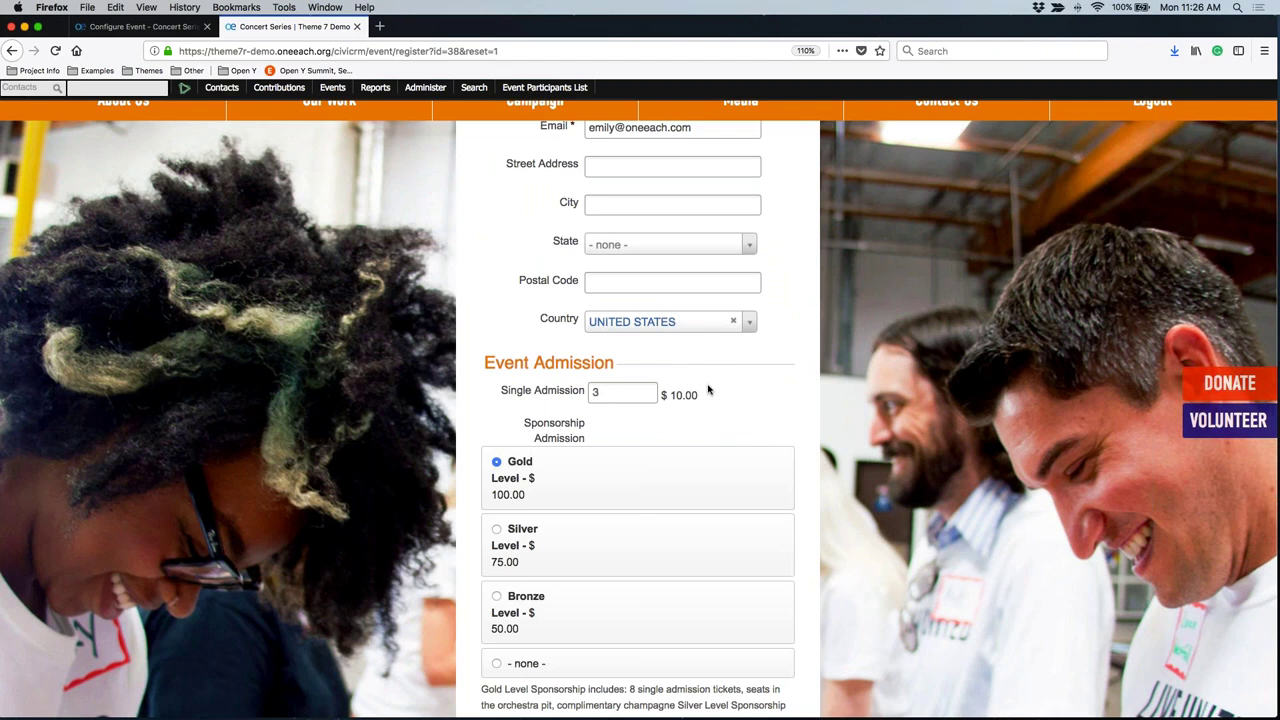
Step: Switch the Sponsorship Admission choice to Silver Level
{"action": "double_click", "coordinate": [604, 392]}
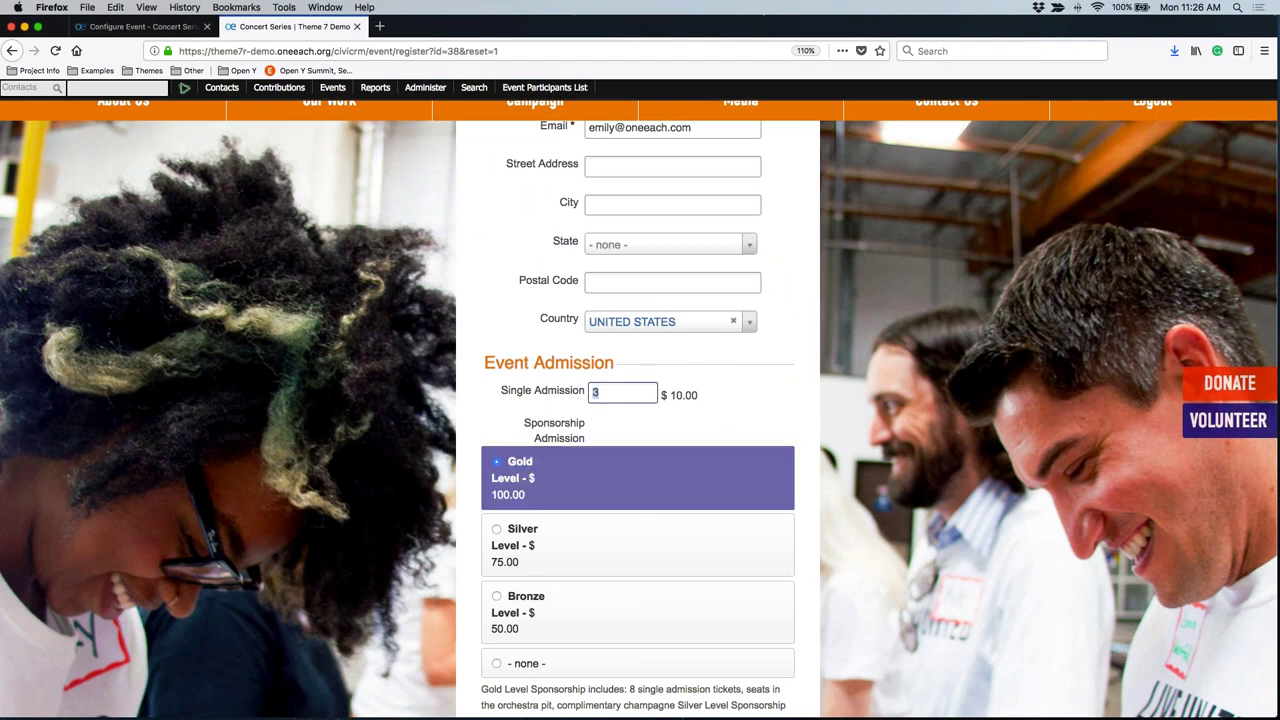
{"action": "left_click", "coordinate": [547, 545]}
{"action": "left_click", "coordinate": [547, 541]}
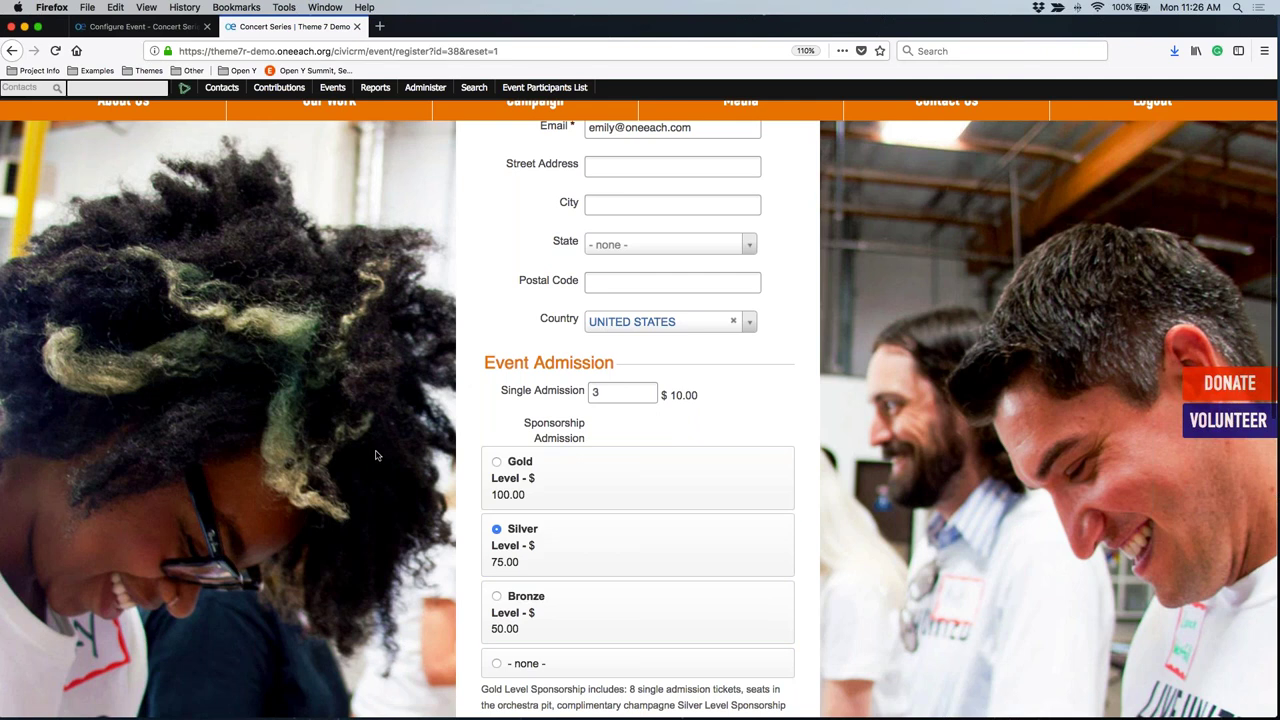
{"action": "scroll", "coordinate": [376, 456], "scroll_direction": "up", "scroll_amount": 5}
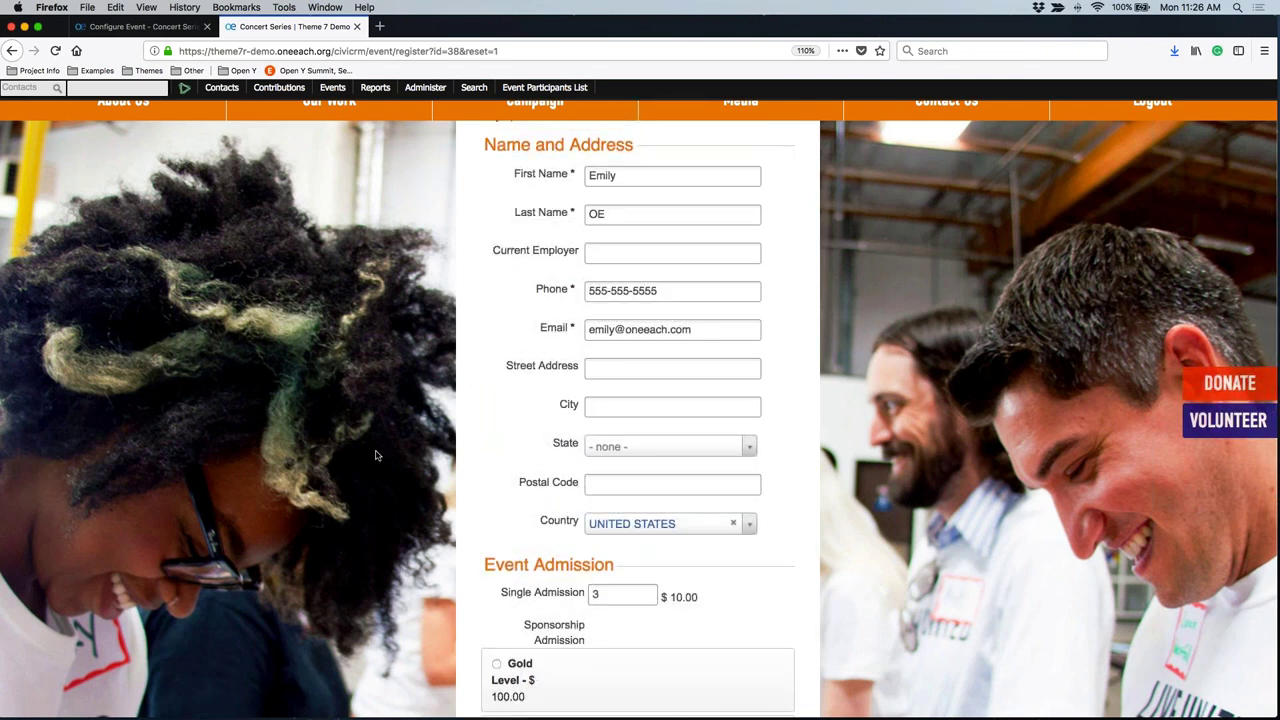